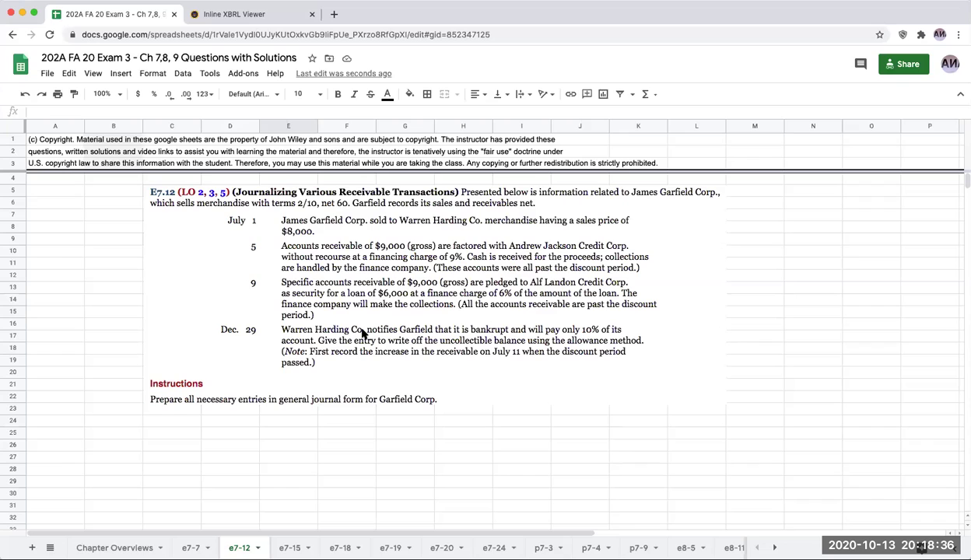
- Enter the 7/1 date with A/R as the debit account and Sales credited
{"action": "left_click", "coordinate": [290, 433]}
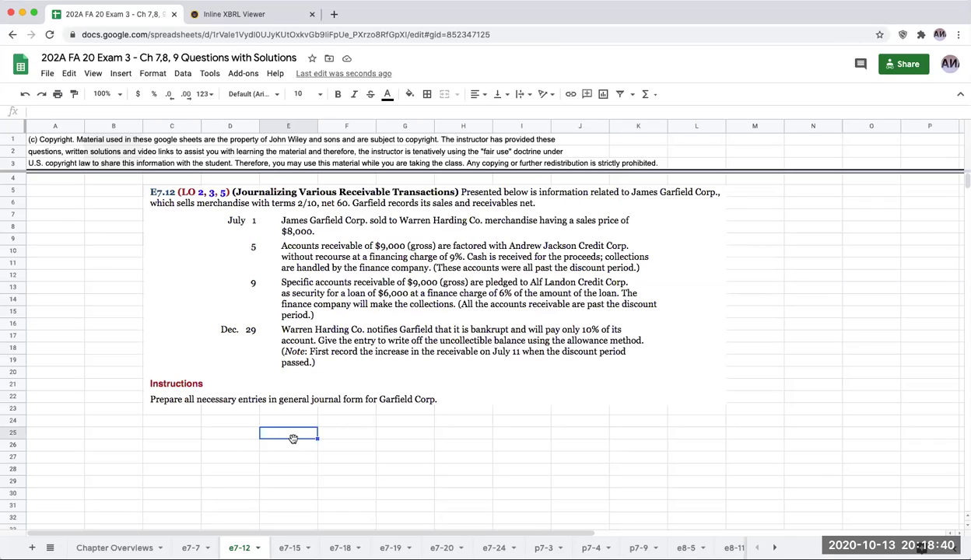
{"action": "type", "text": "7/1"}
{"action": "key", "text": "Tab"}
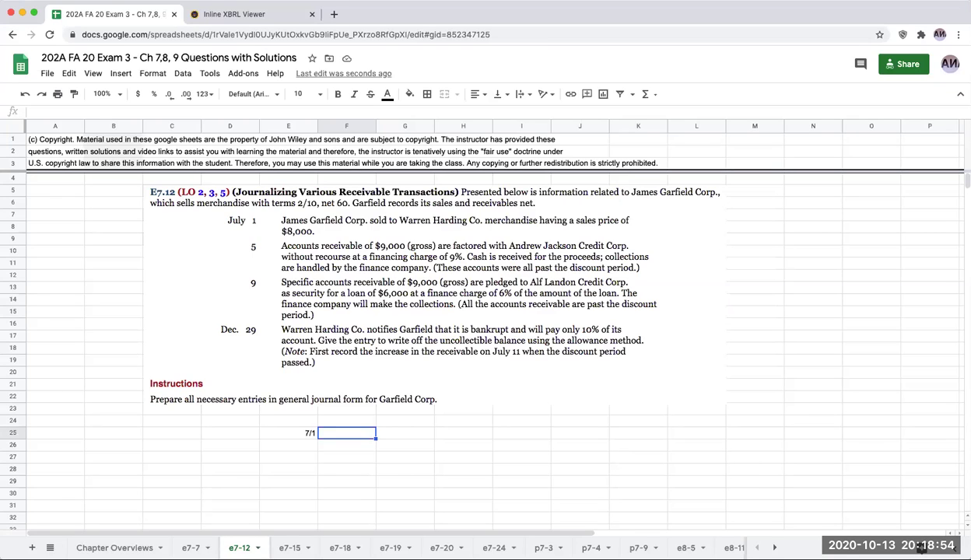
{"action": "type", "text": "A/R"}
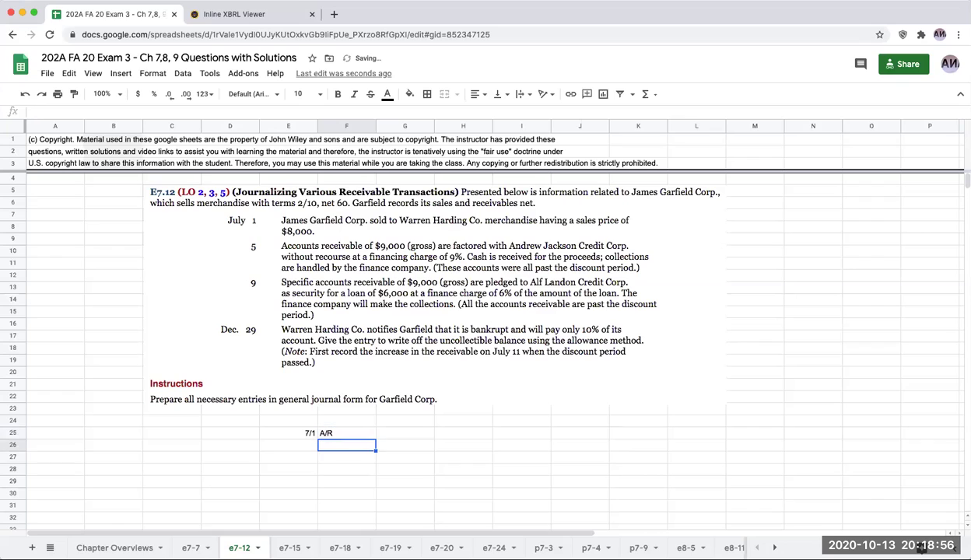
{"action": "key", "text": "Return"}
{"action": "key", "text": "Right"}
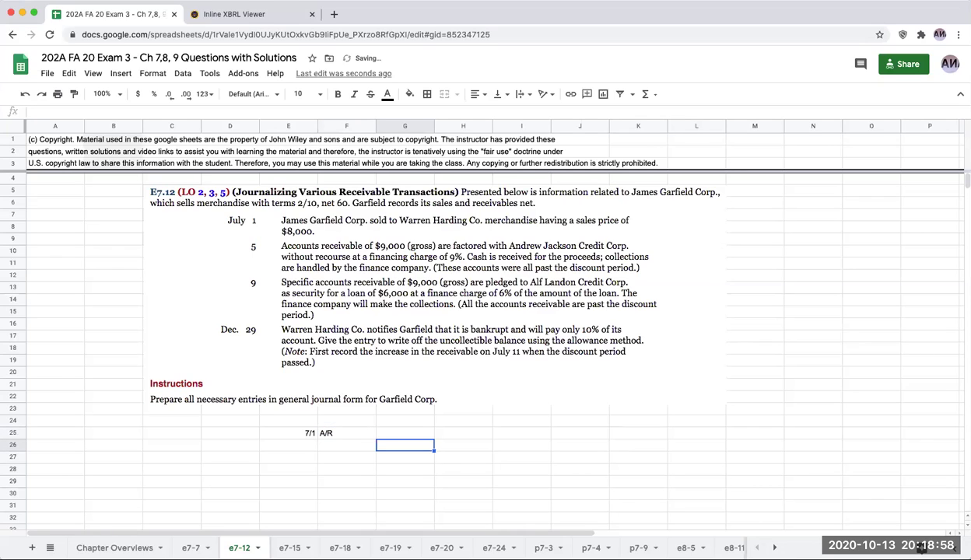
{"action": "type", "text": "Sales"}
{"action": "key", "text": "Return"}
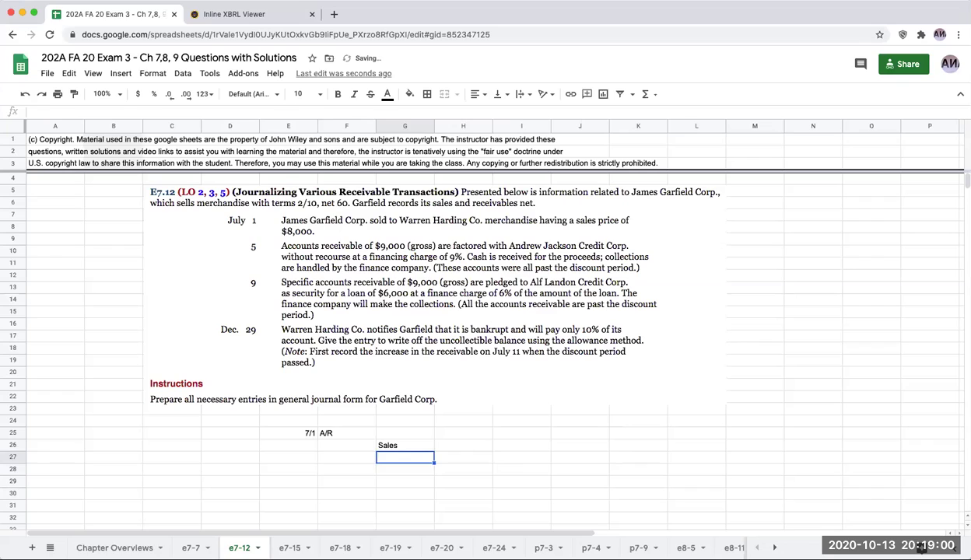
{"action": "key", "text": "Up"}
{"action": "key", "text": "Right"}
{"action": "key", "text": "Up"}
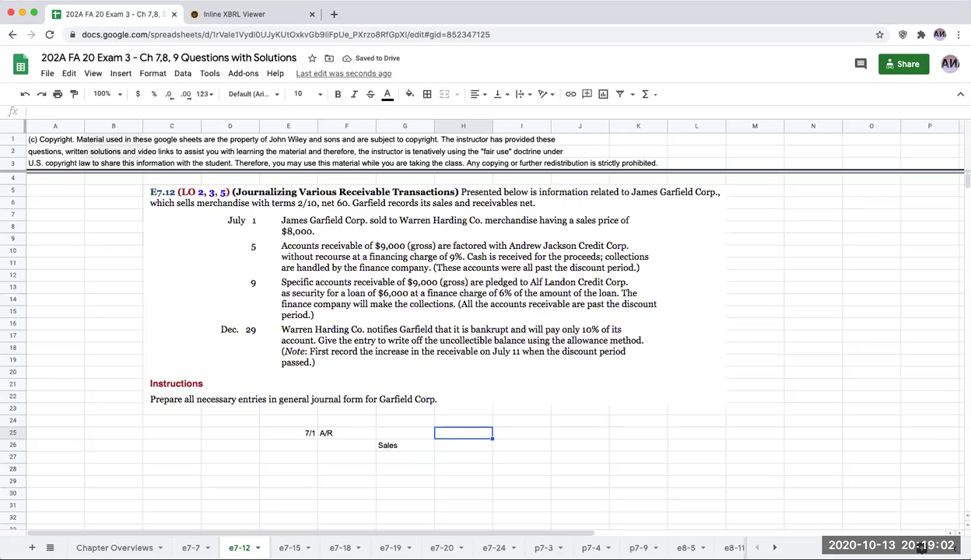
- Work out 8000 less the 2% discount of 160, giving 7,840 net in column L
{"action": "key", "text": "Right"}
{"action": "key", "text": "Right"}
{"action": "key", "text": "Right"}
{"action": "key", "text": "Right"}
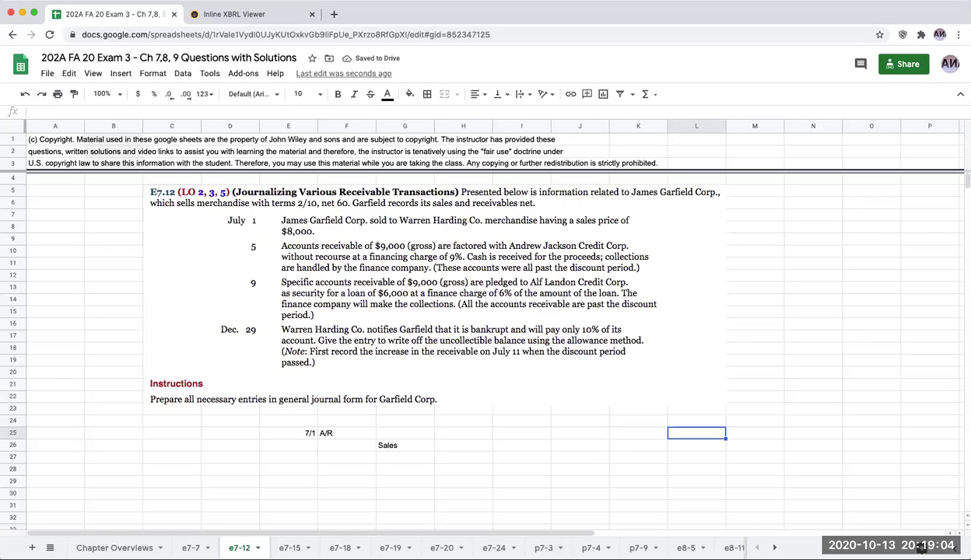
{"action": "key", "text": "Up"}
{"action": "type", "text": "8000"}
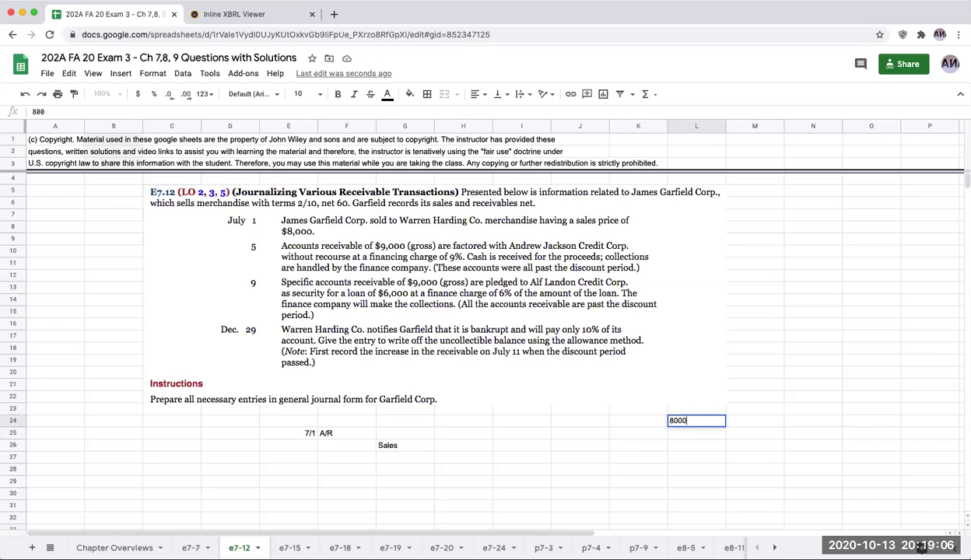
{"action": "key", "text": "Return"}
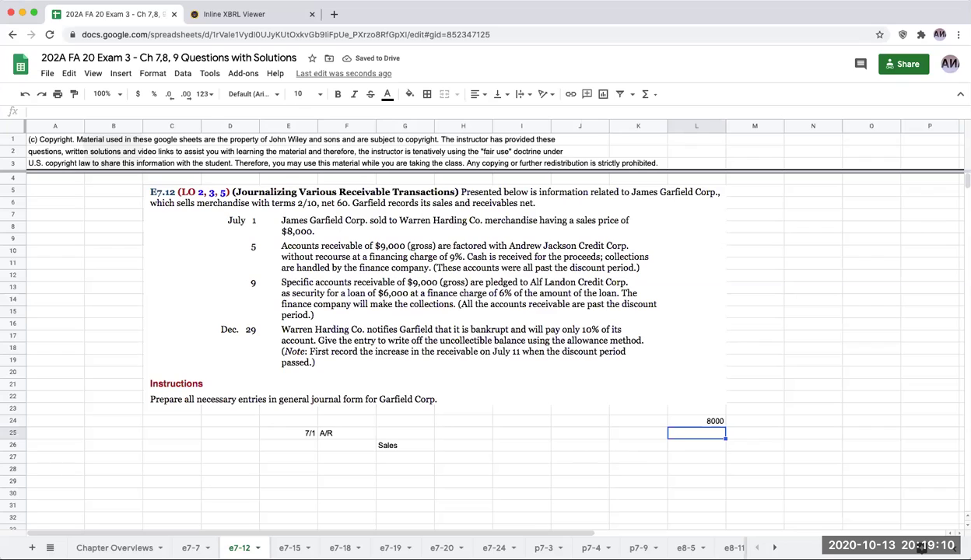
{"action": "type", "text": "+L24*.02"}
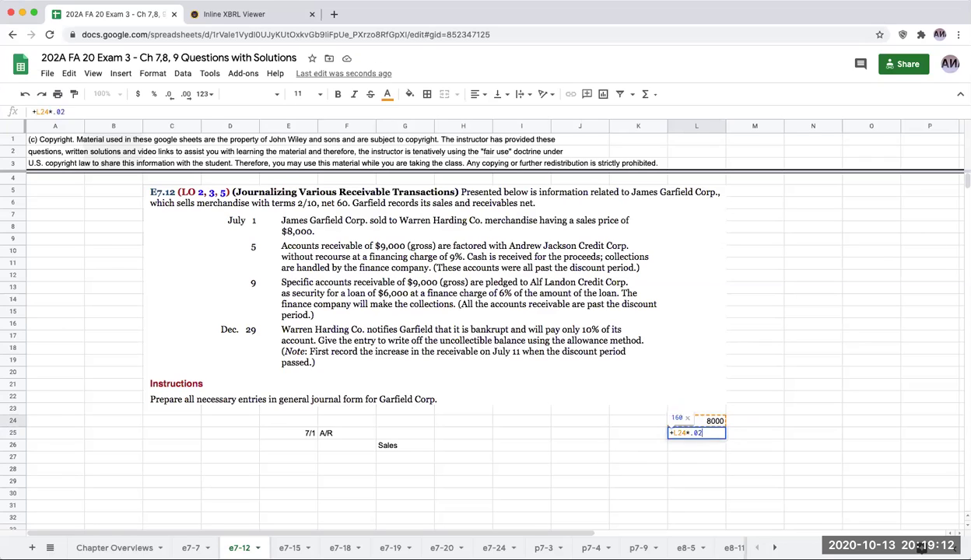
{"action": "key", "text": "Return"}
{"action": "key", "text": "Up"}
{"action": "key", "text": "Right"}
{"action": "key", "text": "Up"}
{"action": "key", "text": "Down"}
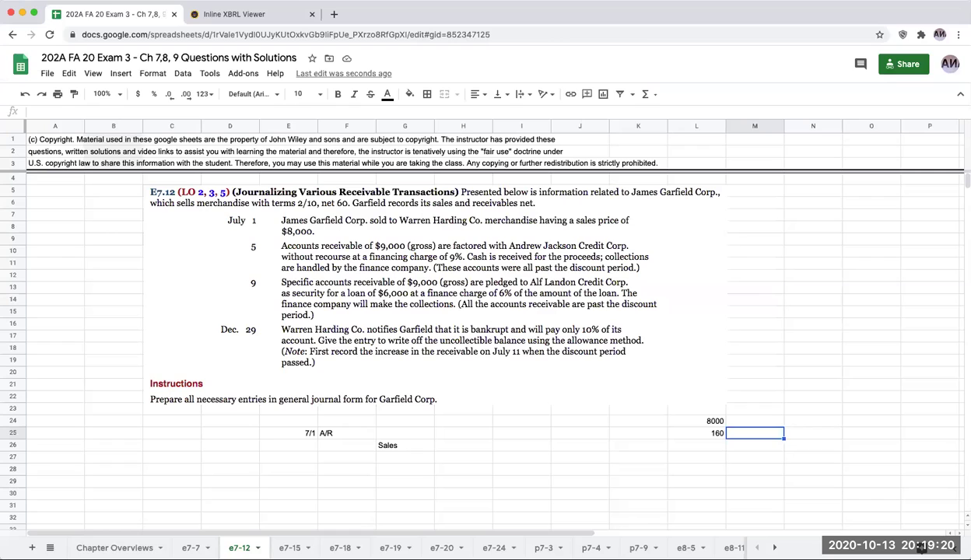
{"action": "key", "text": "Down"}
{"action": "key", "text": "Left"}
{"action": "type", "text": "=L24-L25"}
{"action": "key", "text": "Return"}
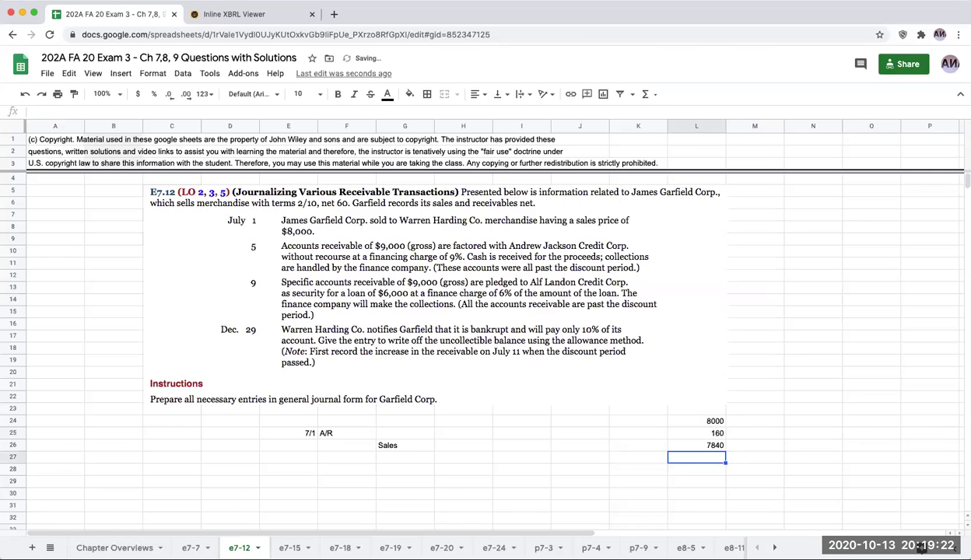
- Link the A/R debit amount to the 7,840 net figure
{"action": "key", "text": "Up"}
{"action": "key", "text": "Left"}
{"action": "key", "text": "Left"}
{"action": "key", "text": "Left"}
{"action": "key", "text": "Left"}
{"action": "key", "text": "Left"}
{"action": "key", "text": "Left"}
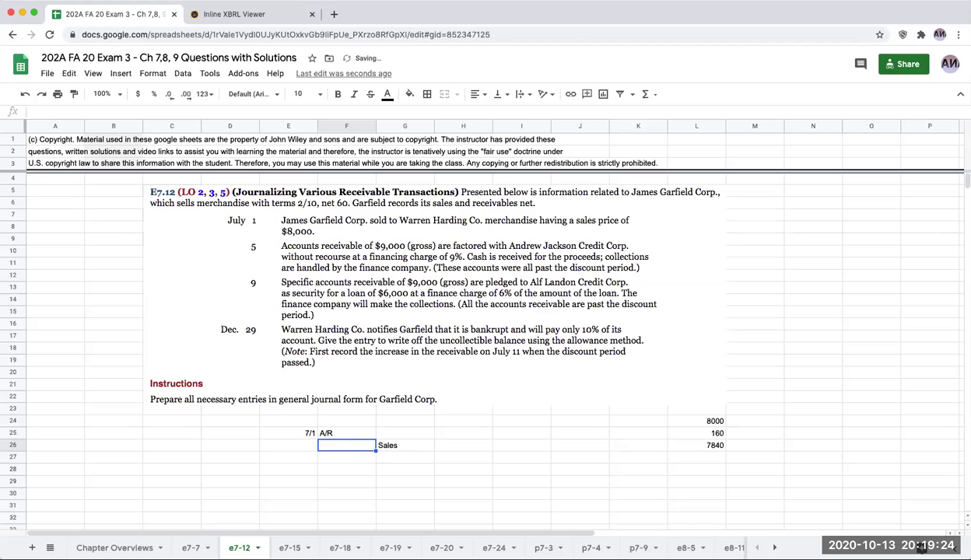
{"action": "key", "text": "Up"}
{"action": "key", "text": "Right"}
{"action": "key", "text": "Right"}
{"action": "type", "text": "+"}
{"action": "key", "text": "Right"}
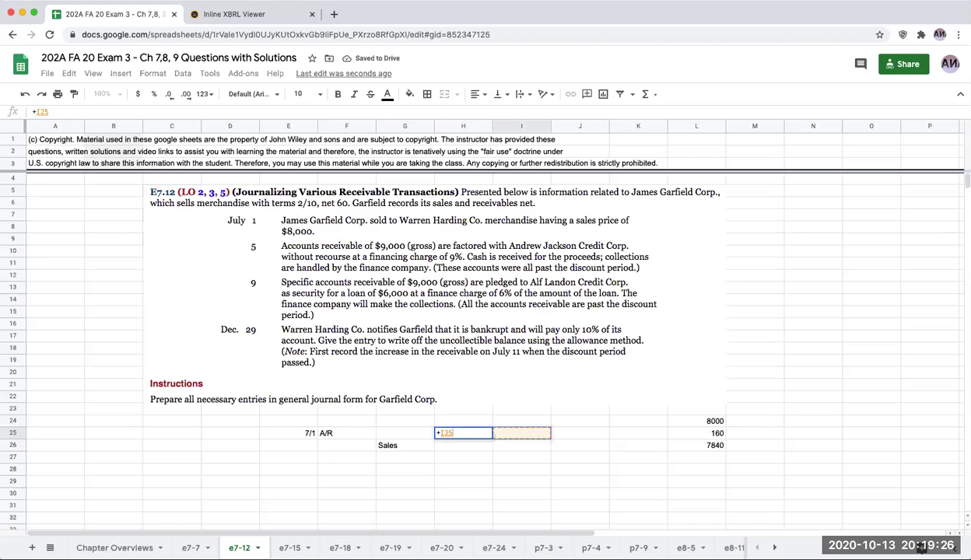
{"action": "key", "text": "Right"}
{"action": "key", "text": "Right"}
{"action": "key", "text": "Right"}
{"action": "key", "text": "Up"}
{"action": "key", "text": "Down"}
{"action": "key", "text": "Down"}
{"action": "key", "text": "Return"}
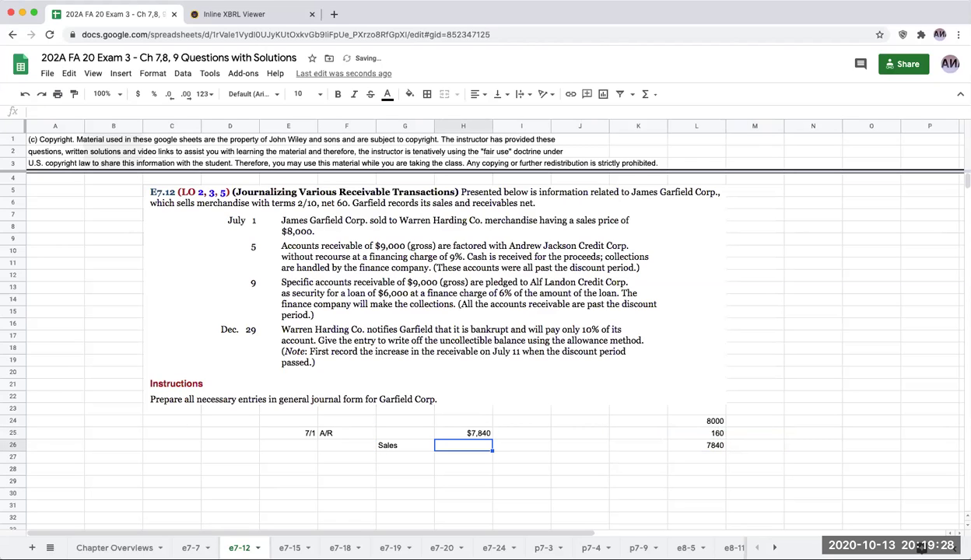
{"action": "key", "text": "Right"}
- Link the Sales credit to 7,840 and add the explanation 'to record sales to WHC'
{"action": "type", "text": "+"}
{"action": "key", "text": "Up"}
{"action": "key", "text": "Left"}
{"action": "key", "text": "Return"}
{"action": "key", "text": "Left"}
{"action": "key", "text": "Left"}
{"action": "key", "text": "Left"}
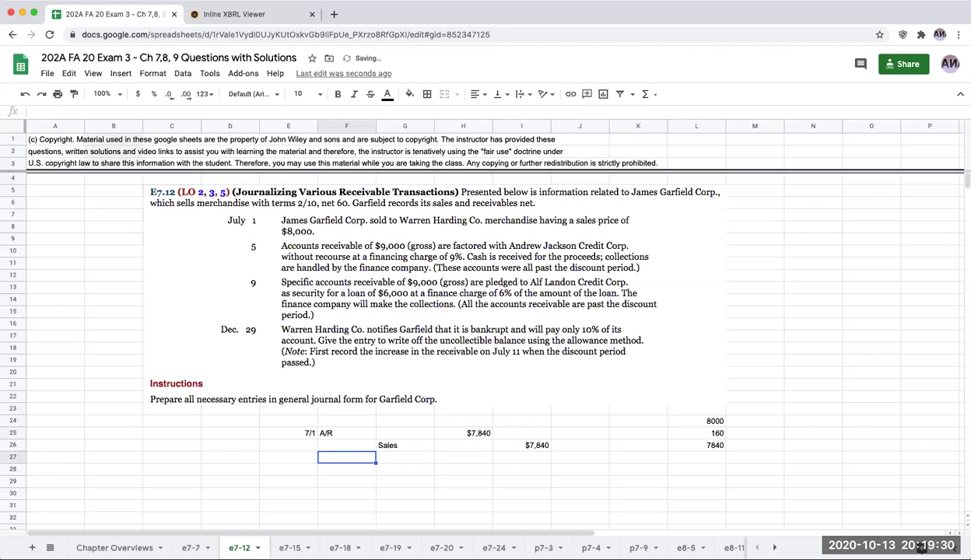
{"action": "type", "text": "to record "}
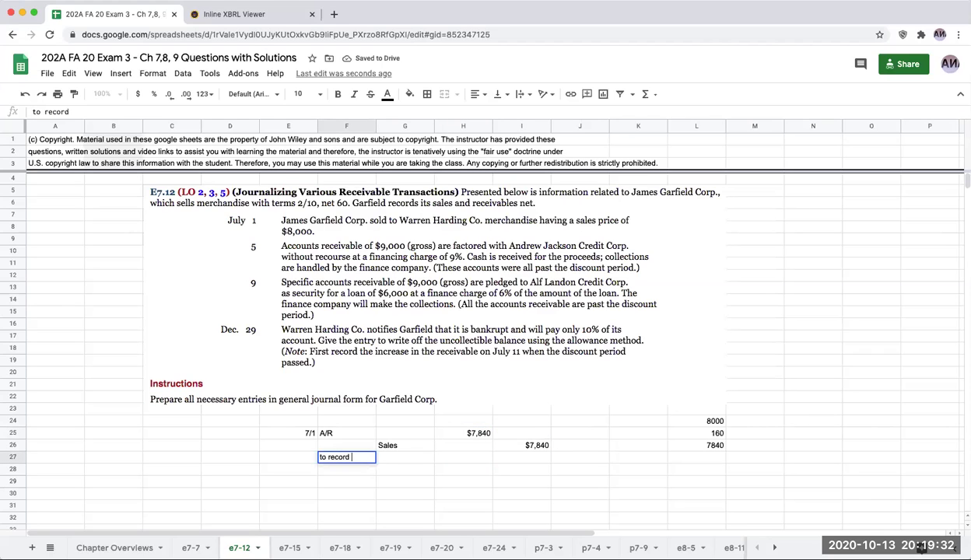
{"action": "type", "text": "sales to WH"}
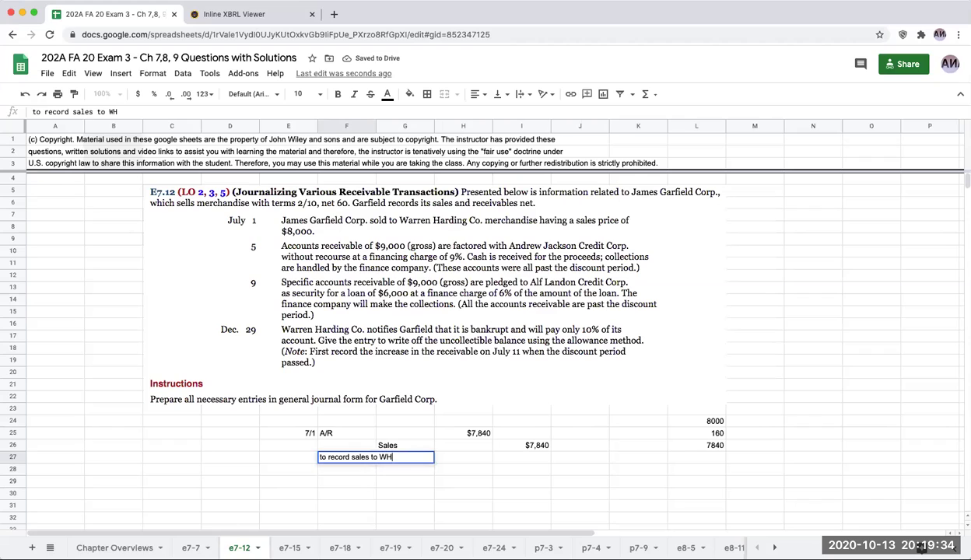
{"action": "type", "text": "C"}
{"action": "key", "text": "Return"}
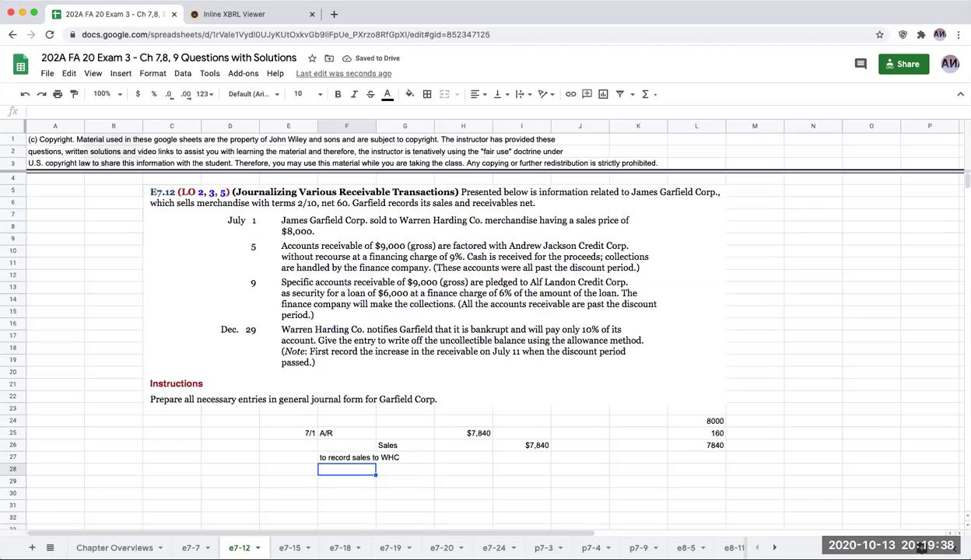
- Date the factoring entry 7/5 and review the e7-19 factoring example
{"action": "key", "text": "Left"}
{"action": "key", "text": "Left"}
{"action": "key", "text": "Down"}
{"action": "key", "text": "Right"}
{"action": "type", "text": "7/"}
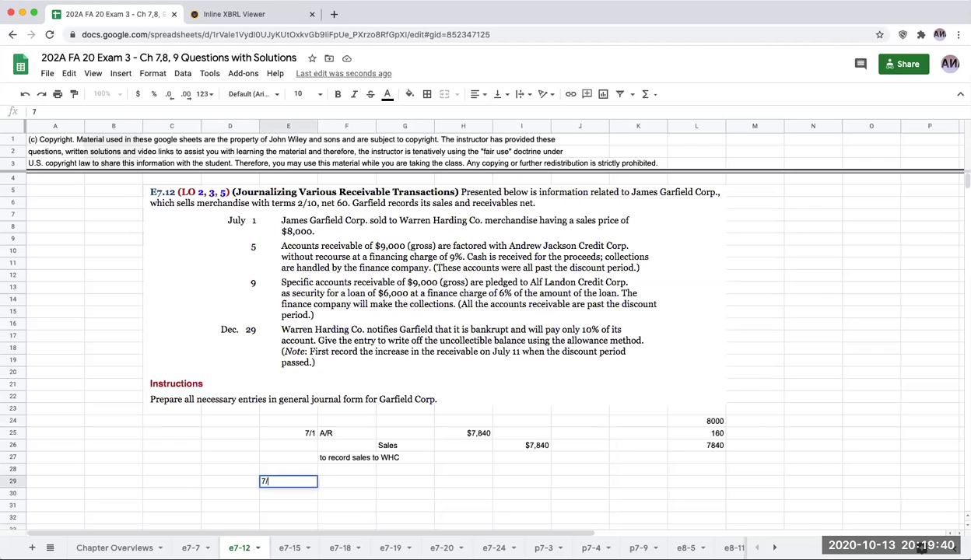
{"action": "type", "text": "5"}
{"action": "key", "text": "Tab"}
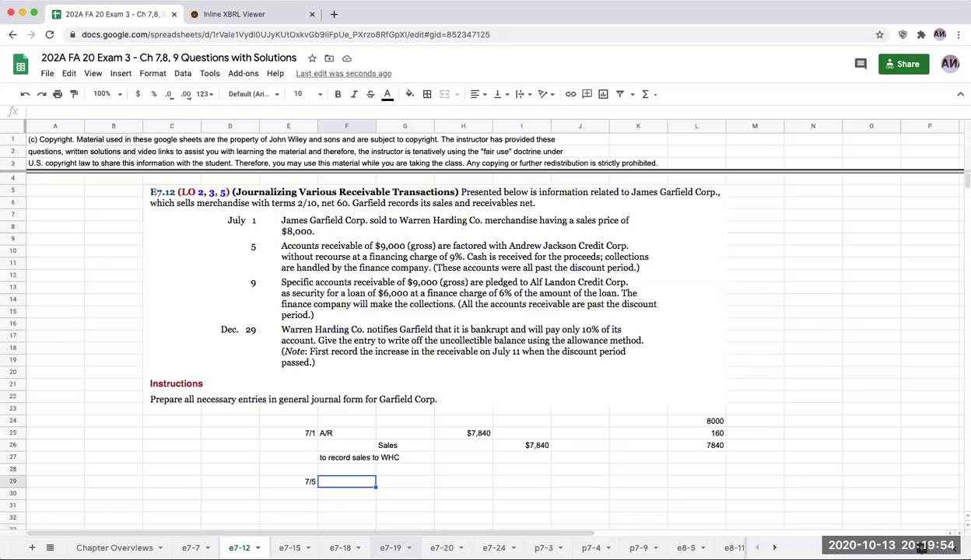
{"action": "left_click", "coordinate": [390, 548]}
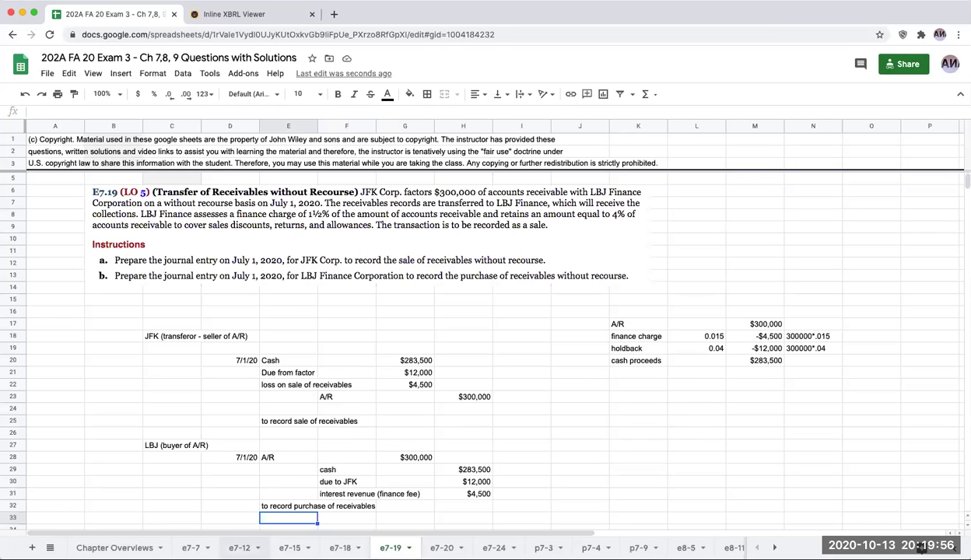
{"action": "left_click", "coordinate": [240, 548]}
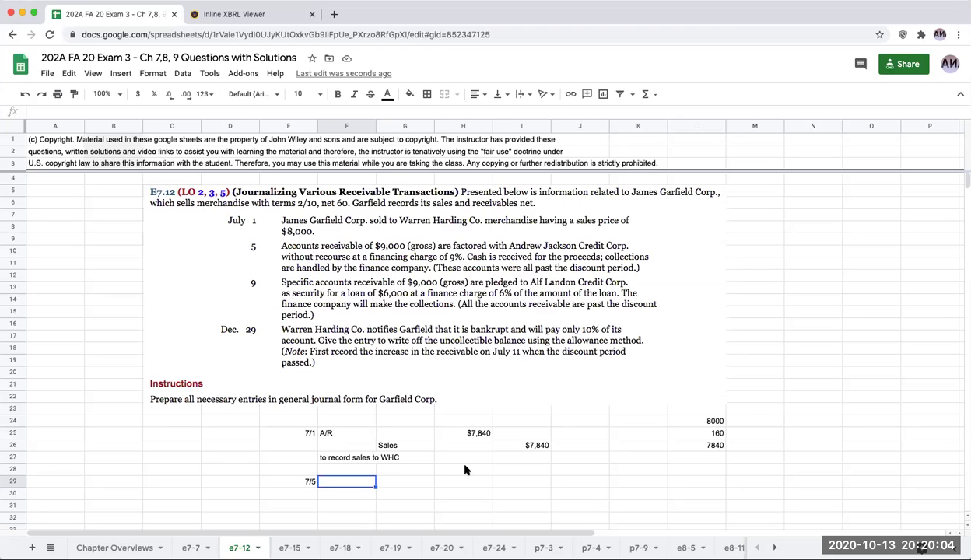
- Enter Cash as the debit account and A/R as the indented credit account
{"action": "scroll", "coordinate": [451, 468], "scroll_direction": "down", "scroll_amount": 2}
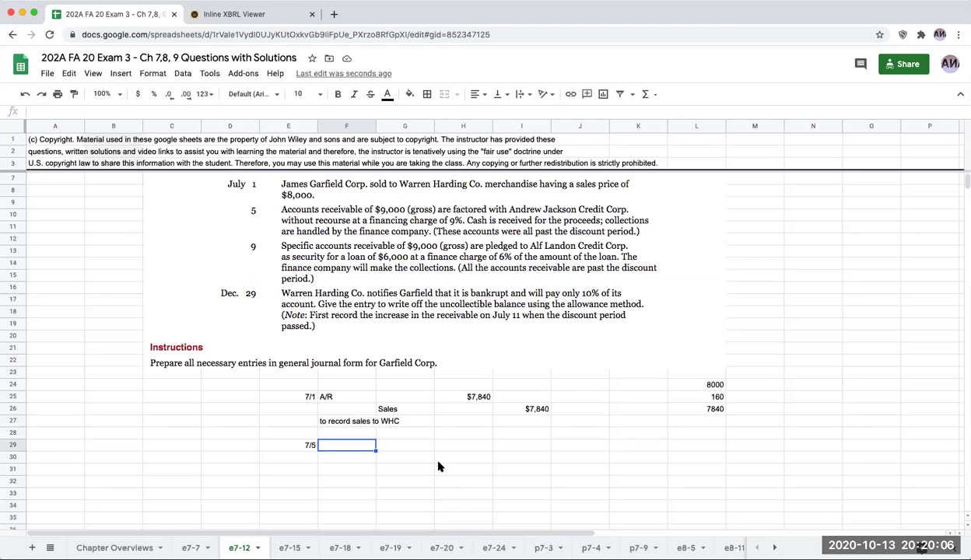
{"action": "type", "text": "Cash"}
{"action": "key", "text": "Return"}
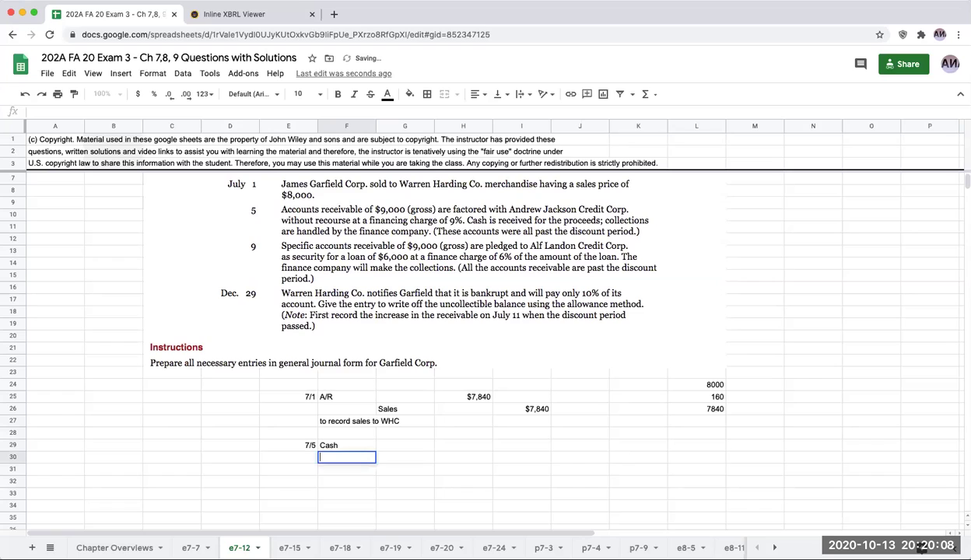
{"action": "key", "text": "Down"}
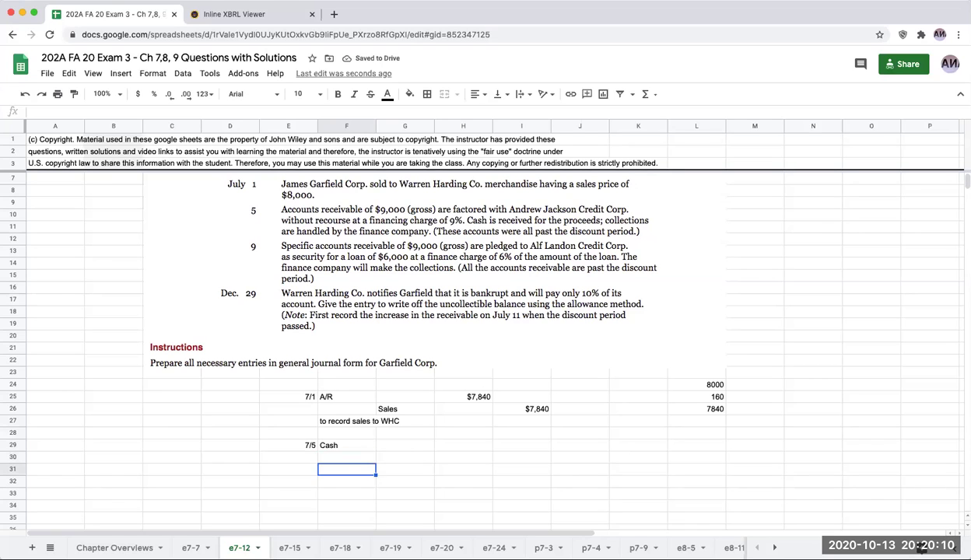
{"action": "key", "text": "Right"}
{"action": "type", "text": "A/R"}
{"action": "key", "text": "Return"}
{"action": "key", "text": "Left"}
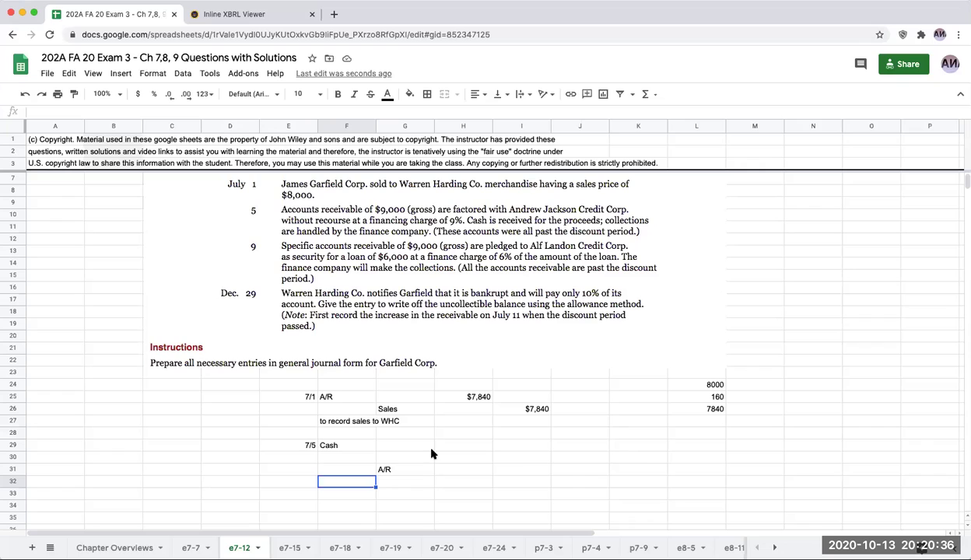
- Label a scratch A/R and Sales pair and give A/R 9000×0.98 in C29
{"action": "left_click", "coordinate": [71, 444]}
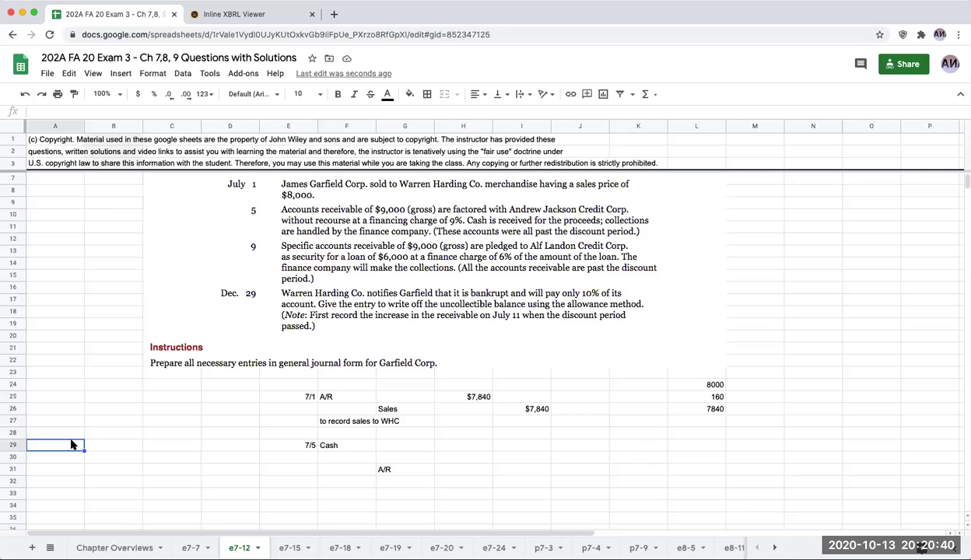
{"action": "type", "text": "A/"}
{"action": "type", "text": "R"}
{"action": "key", "text": "Return"}
{"action": "key", "text": "Tab"}
{"action": "type", "text": "Sal"}
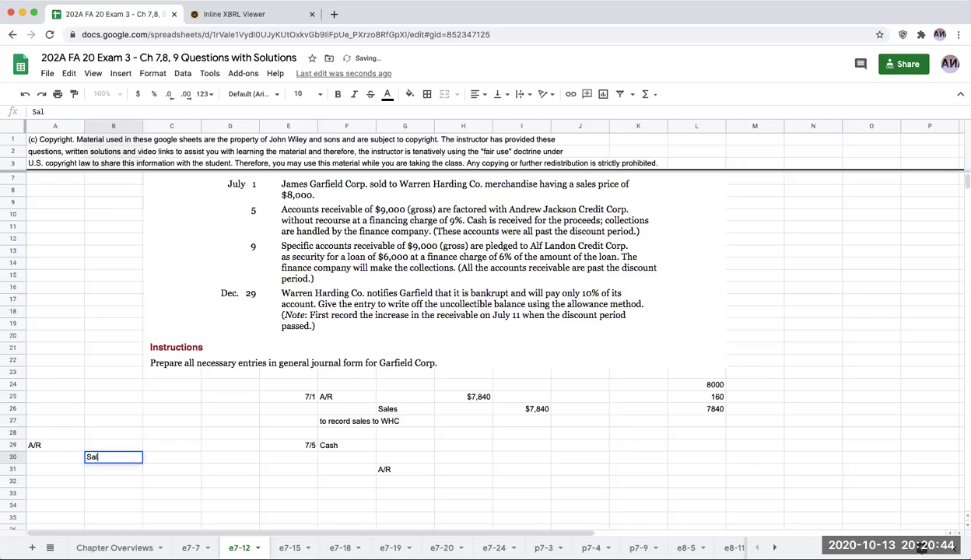
{"action": "type", "text": "es"}
{"action": "key", "text": "Tab"}
{"action": "key", "text": "Up"}
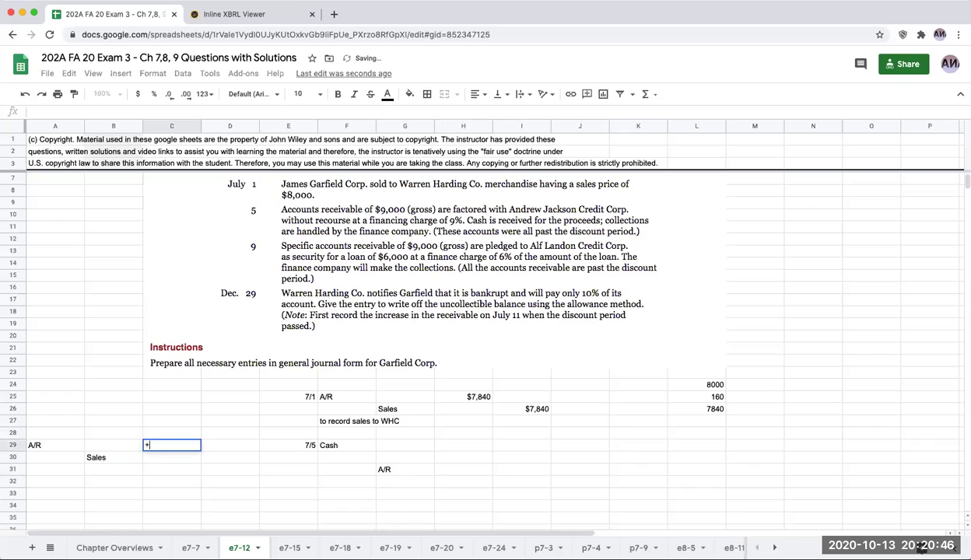
{"action": "type", "text": "+9000"}
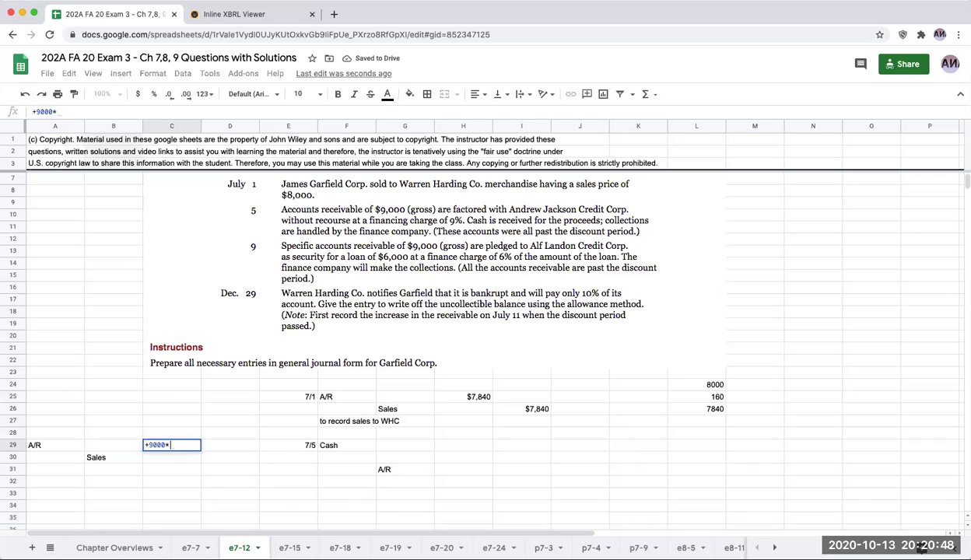
{"action": "type", "text": "*0.98"}
{"action": "key", "text": "Return"}
{"action": "key", "text": "Up"}
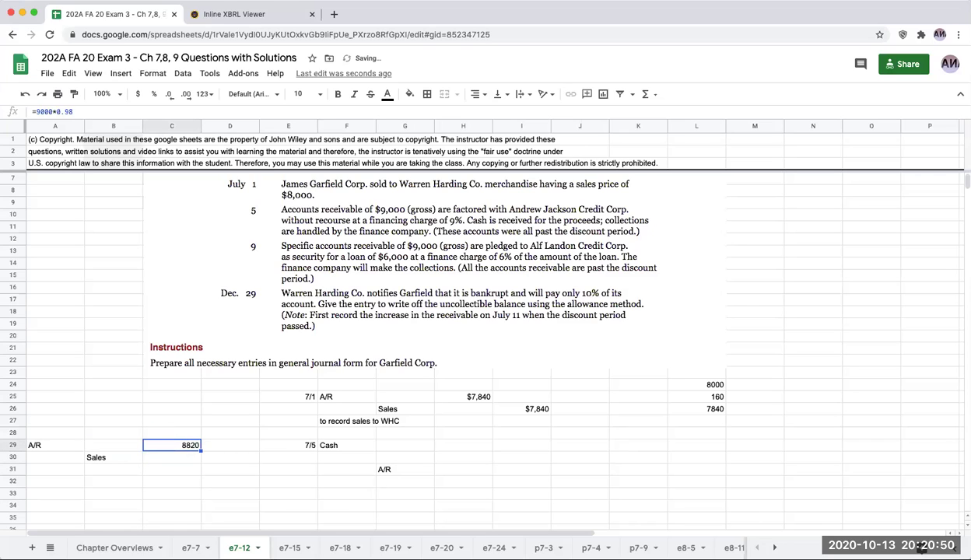
- Compute 9000 less the 2% discount of 180, giving 8820 in B26:B28
{"action": "key", "text": "Left"}
{"action": "key", "text": "Up"}
{"action": "key", "text": "Up"}
{"action": "key", "text": "Up"}
{"action": "type", "text": "9000"}
{"action": "key", "text": "Return"}
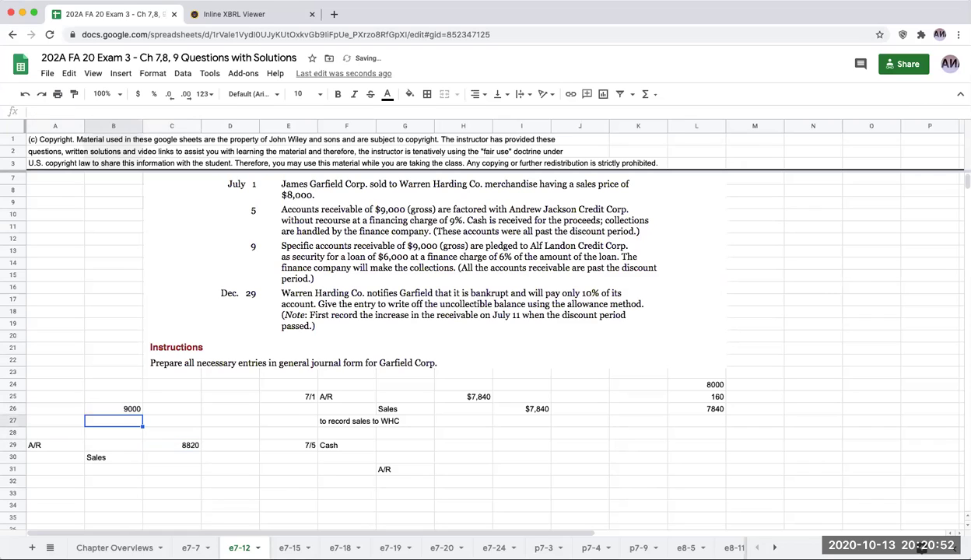
{"action": "key", "text": "Up"}
{"action": "key", "text": "Down"}
{"action": "type", "text": "+"}
{"action": "key", "text": "Up"}
{"action": "type", "text": "+.02"}
{"action": "key", "text": "Return"}
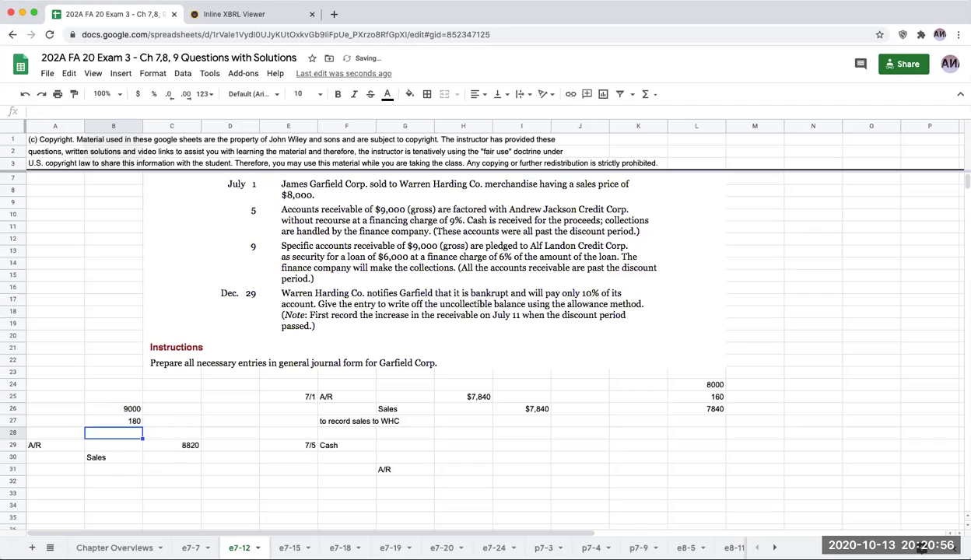
{"action": "type", "text": "+"}
{"action": "key", "text": "Up"}
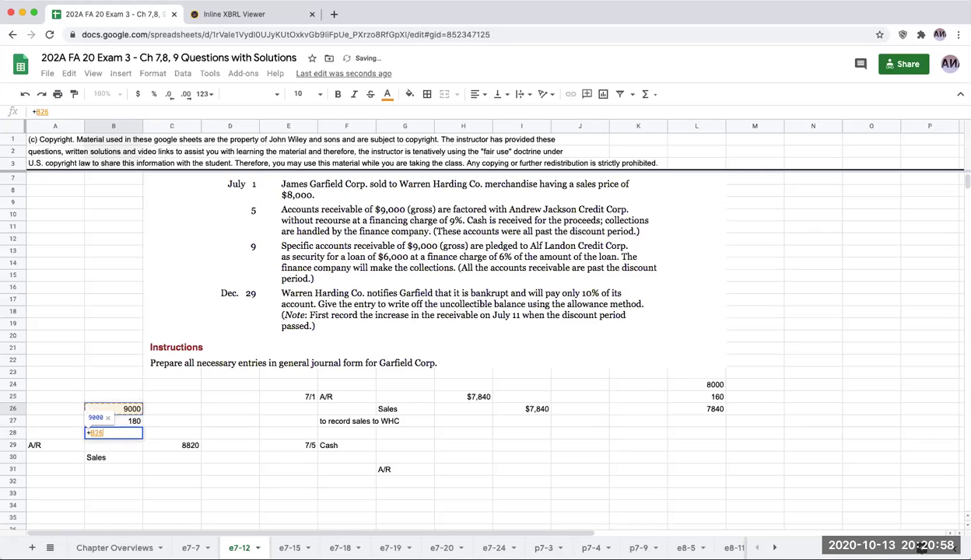
{"action": "type", "text": "-B27"}
{"action": "key", "text": "Up"}
{"action": "key", "text": "Return"}
- Set the scratch Sales credit in D30 to 8820 by referencing C29
{"action": "key", "text": "Right"}
{"action": "key", "text": "Down"}
{"action": "key", "text": "Right"}
{"action": "type", "text": "+"}
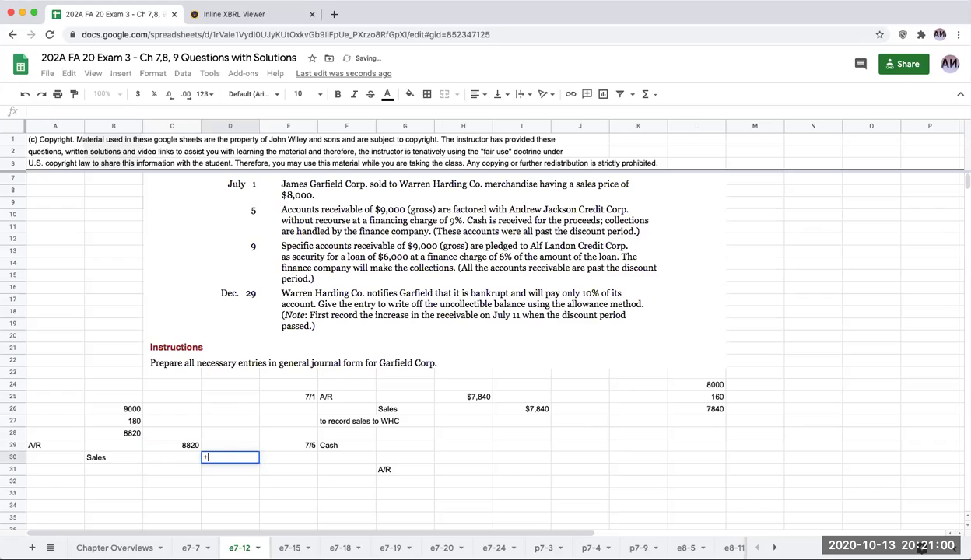
{"action": "key", "text": "Up"}
{"action": "key", "text": "Left"}
{"action": "key", "text": "Return"}
{"action": "key", "text": "Right"}
{"action": "key", "text": "Right"}
{"action": "key", "text": "Down"}
{"action": "key", "text": "Down"}
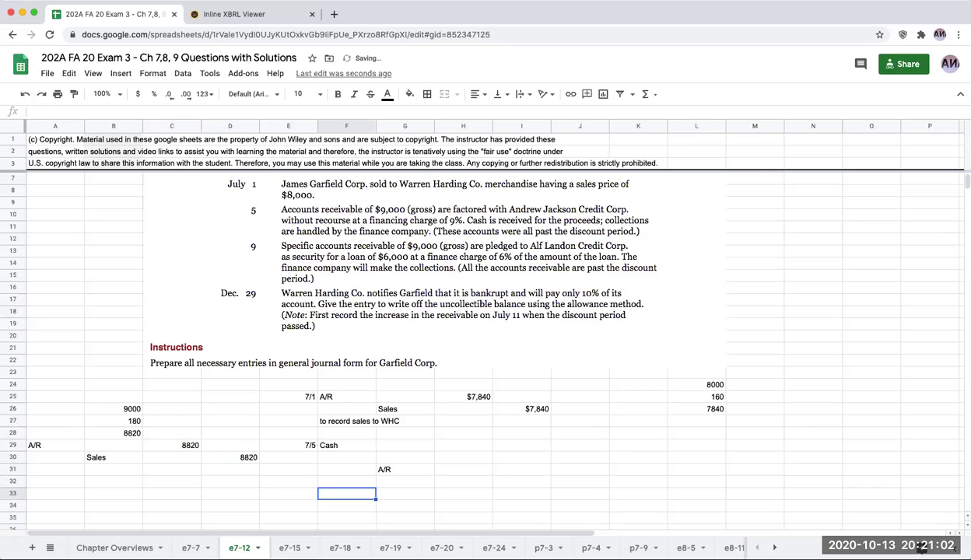
- Cut the Cash label from F29 and paste it two rows lower to make room
{"action": "key", "text": "Up"}
{"action": "key", "text": "Up"}
{"action": "key", "text": "Up"}
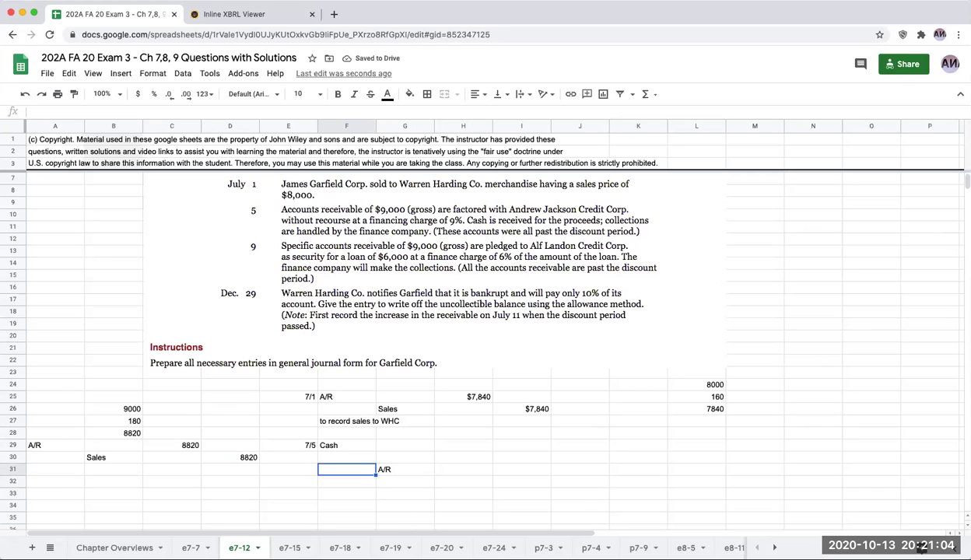
{"action": "key", "text": "Up"}
{"action": "key", "text": "ctrl+x"}
{"action": "key", "text": "Down"}
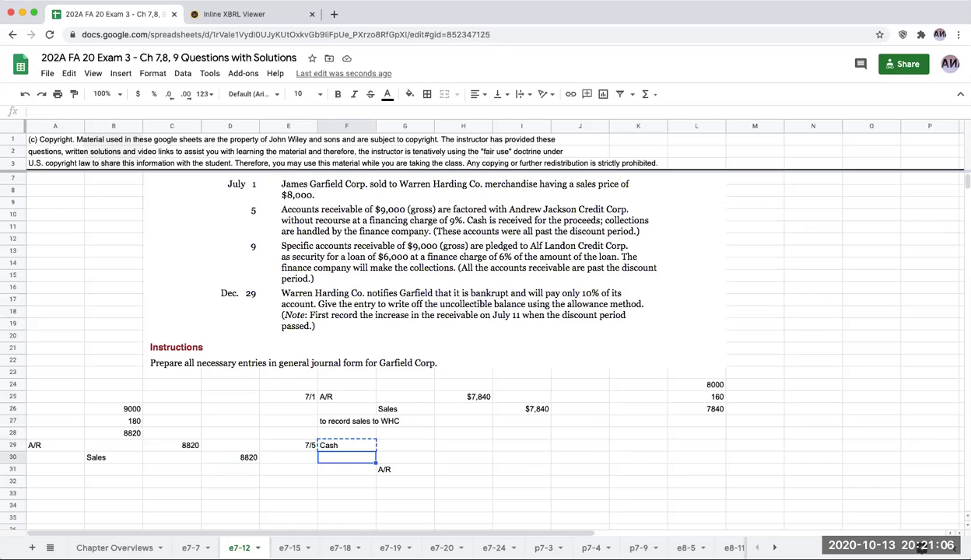
{"action": "key", "text": "Down"}
- Move the A/R credit label further down, then return to F29
{"action": "key", "text": "Down"}
{"action": "key", "text": "ctrl+v"}
{"action": "key", "text": "Right"}
{"action": "key", "text": "Up"}
{"action": "key", "text": "ctrl+x"}
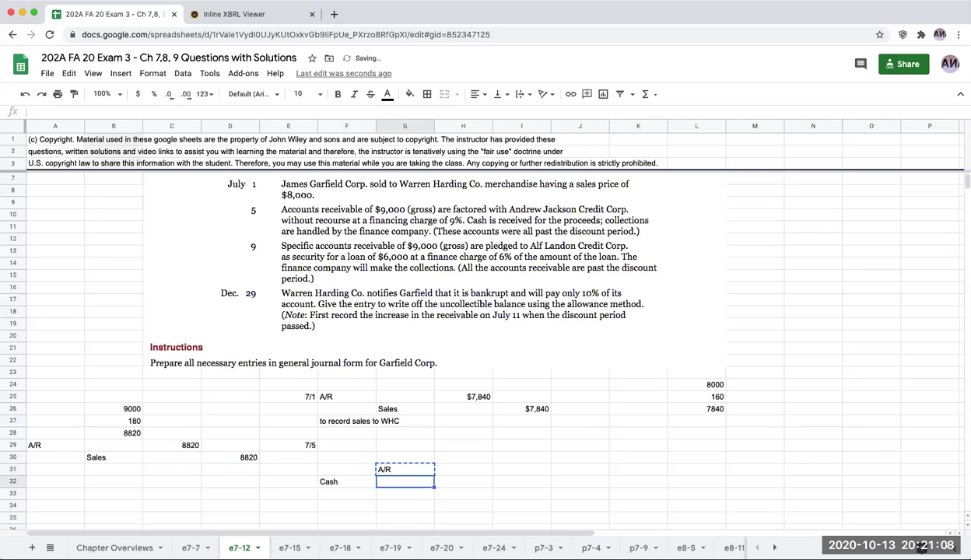
{"action": "key", "text": "Down"}
{"action": "key", "text": "Down"}
{"action": "key", "text": "Down"}
{"action": "key", "text": "Down"}
{"action": "key", "text": "ctrl+v"}
{"action": "key", "text": "Up"}
{"action": "key", "text": "Left"}
{"action": "key", "text": "Up"}
{"action": "key", "text": "Up"}
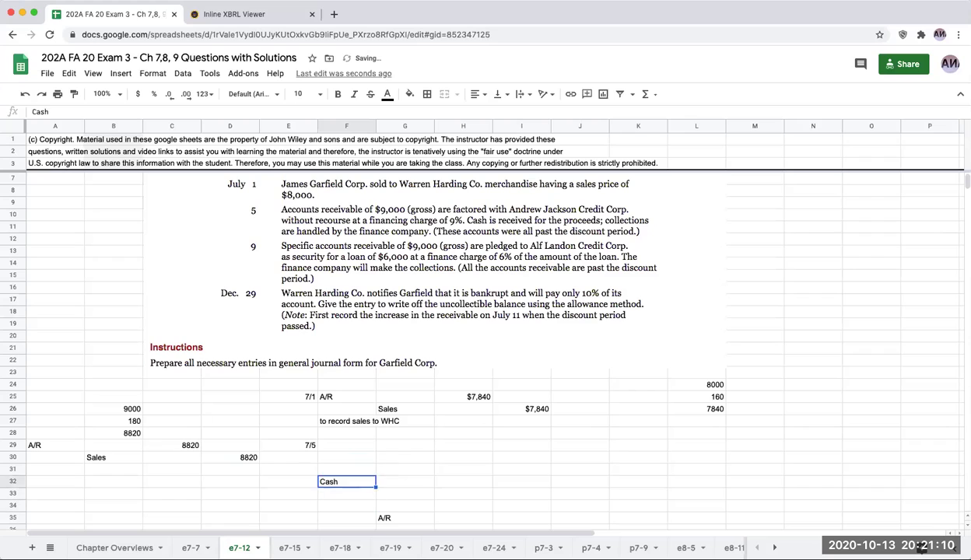
{"action": "key", "text": "Up"}
{"action": "key", "text": "Up"}
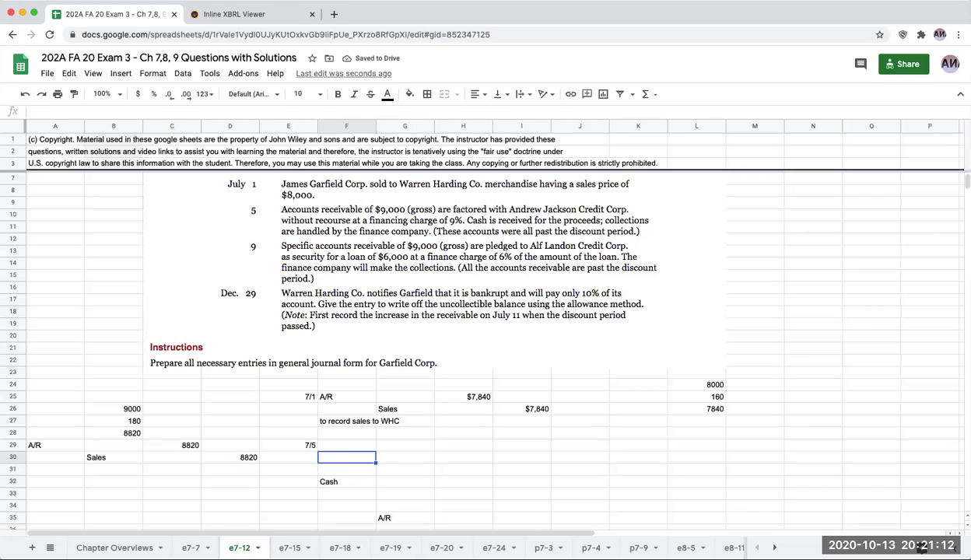
{"action": "key", "text": "Up"}
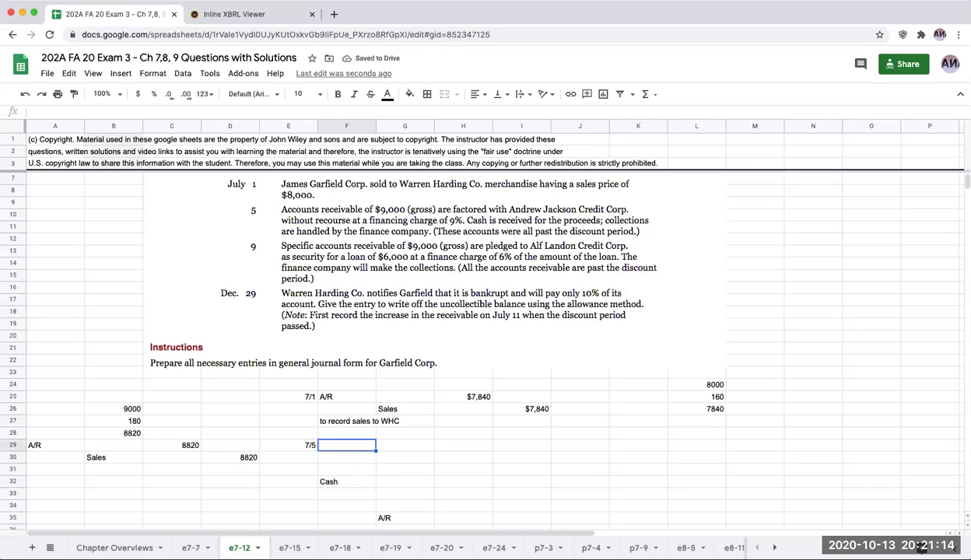
- Enter A/R as the debit account in F29 and 'sales discounts lost' as the credit in G30
{"action": "type", "text": "A/R"}
{"action": "key", "text": "Return"}
{"action": "key", "text": "Right"}
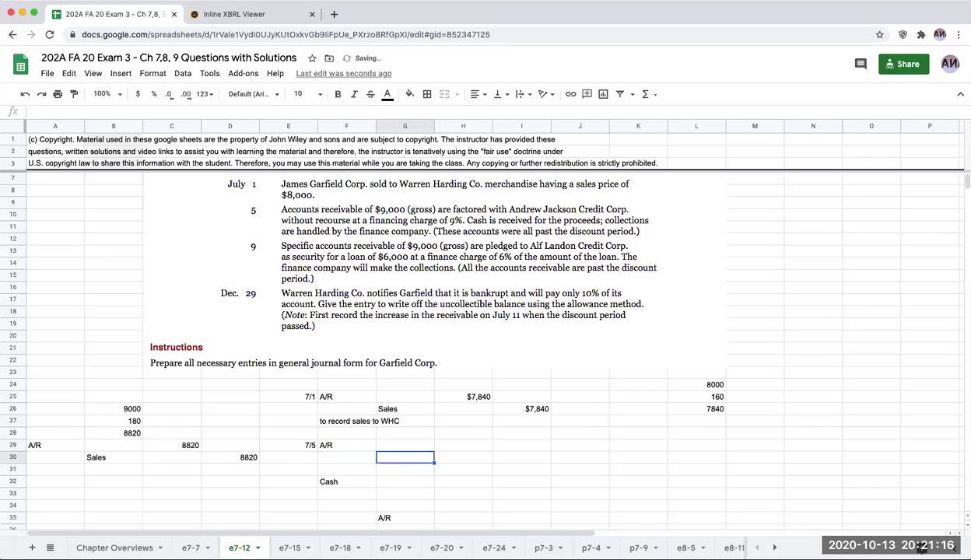
{"action": "type", "text": "sales discount"}
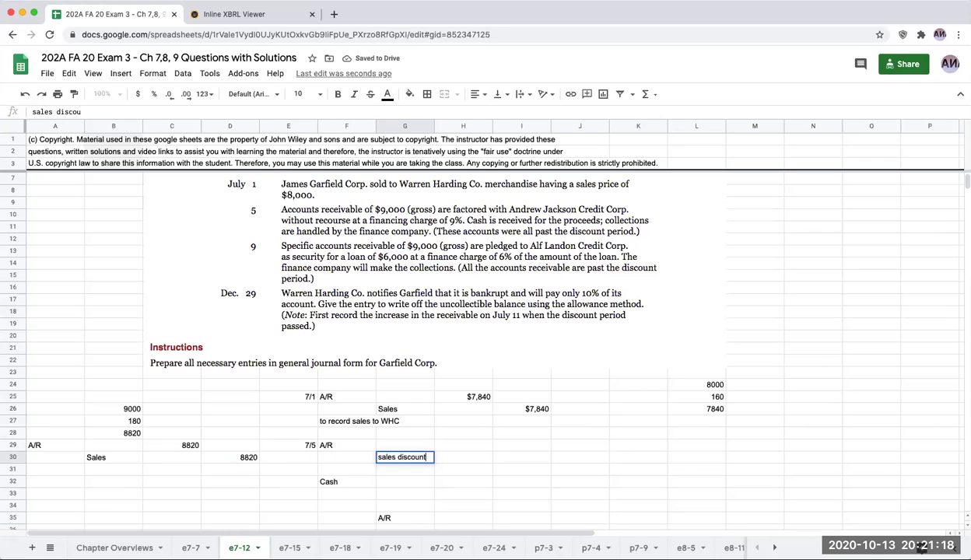
{"action": "type", "text": "s lost"}
{"action": "key", "text": "Return"}
{"action": "key", "text": "Up"}
{"action": "key", "text": "Right"}
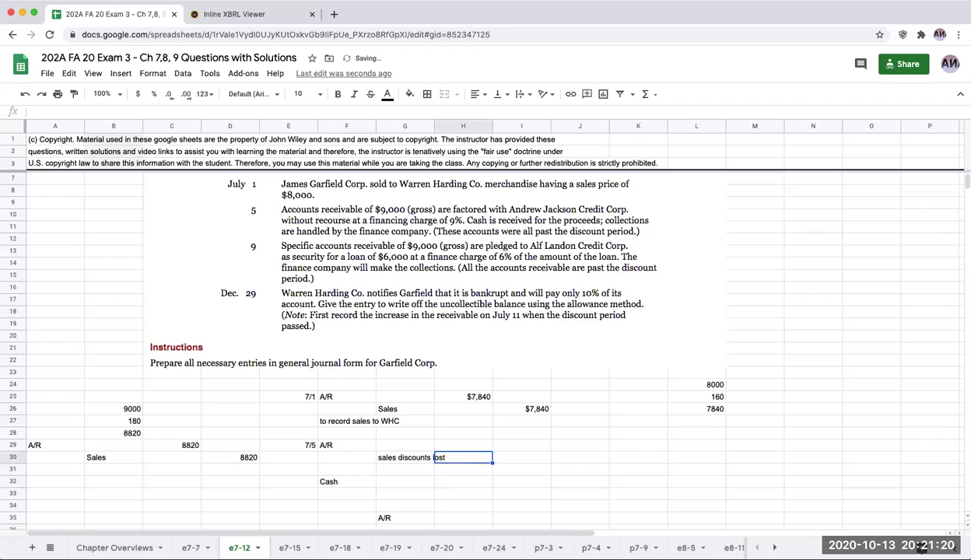
- Enter the $180 A/R debit in H29 and the 180 credit in I30
{"action": "key", "text": "Up"}
{"action": "type", "text": "$180"}
{"action": "key", "text": "Return"}
{"action": "key", "text": "Down"}
{"action": "key", "text": "Right"}
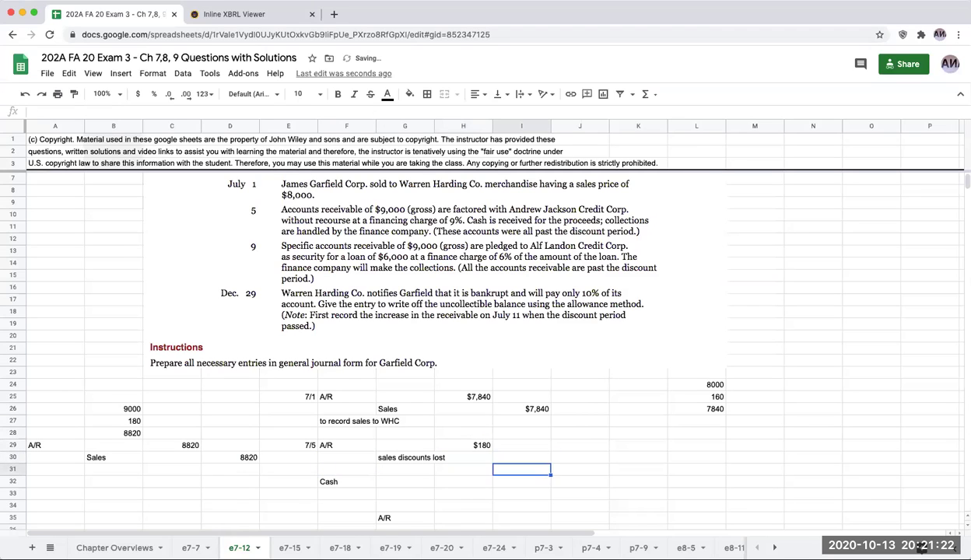
{"action": "key", "text": "Up"}
{"action": "type", "text": "180"}
{"action": "key", "text": "Return"}
- Reposition the Cash label to F31 and the A/R credit label to G33
{"action": "key", "text": "Up"}
{"action": "key", "text": "Left"}
{"action": "key", "text": "Left"}
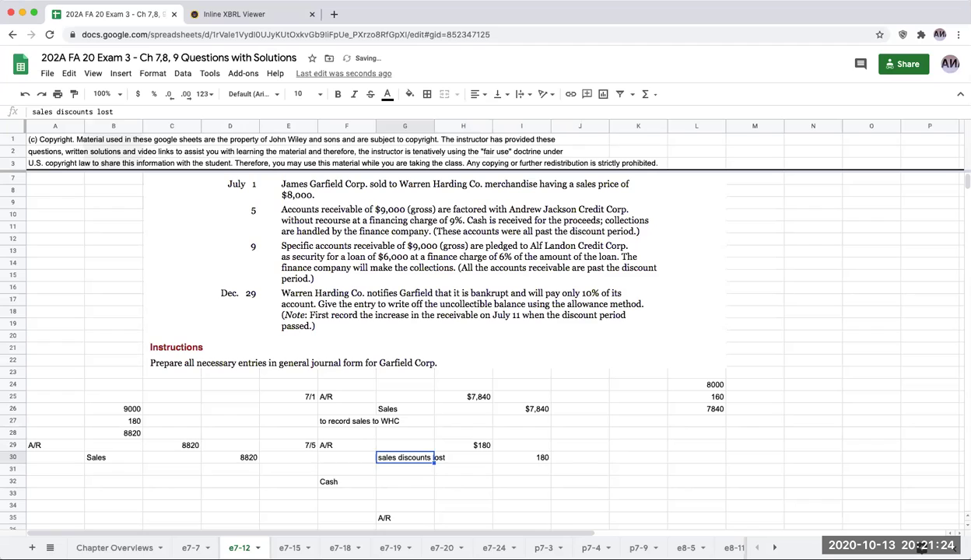
{"action": "key", "text": "Left"}
{"action": "key", "text": "Down"}
{"action": "key", "text": "Down"}
{"action": "key", "text": "ctrl+x"}
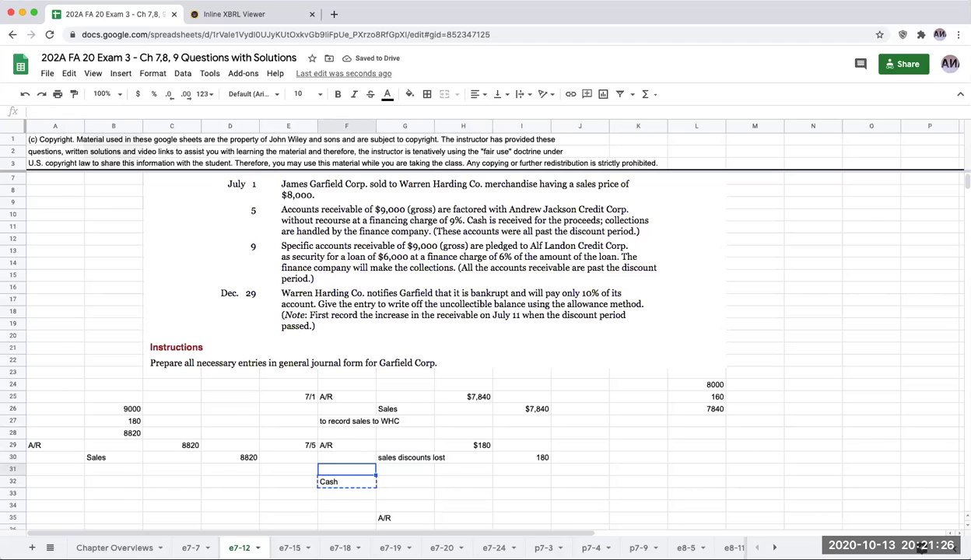
{"action": "key", "text": "Up"}
{"action": "key", "text": "ctrl+v"}
{"action": "key", "text": "Down"}
{"action": "key", "text": "Down"}
{"action": "key", "text": "Right"}
{"action": "key", "text": "Down"}
{"action": "key", "text": "Down"}
{"action": "key", "text": "ctrl+x"}
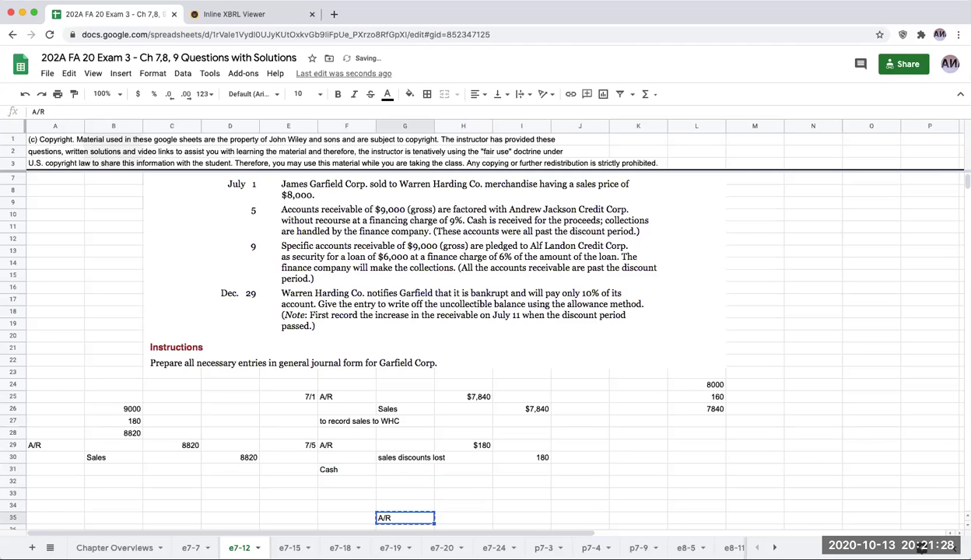
{"action": "key", "text": "Up"}
{"action": "key", "text": "Up"}
{"action": "key", "text": "ctrl+v"}
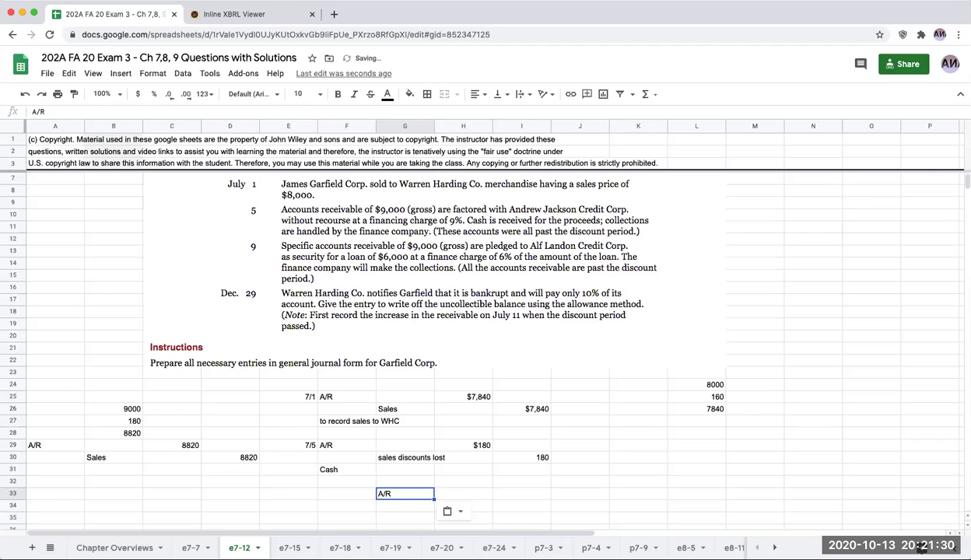
- Check the A/R label in A29 and move to empty cell A32 for the T-account
{"action": "key", "text": "Up"}
{"action": "key", "text": "Left"}
{"action": "key", "text": "Left"}
{"action": "key", "text": "Left"}
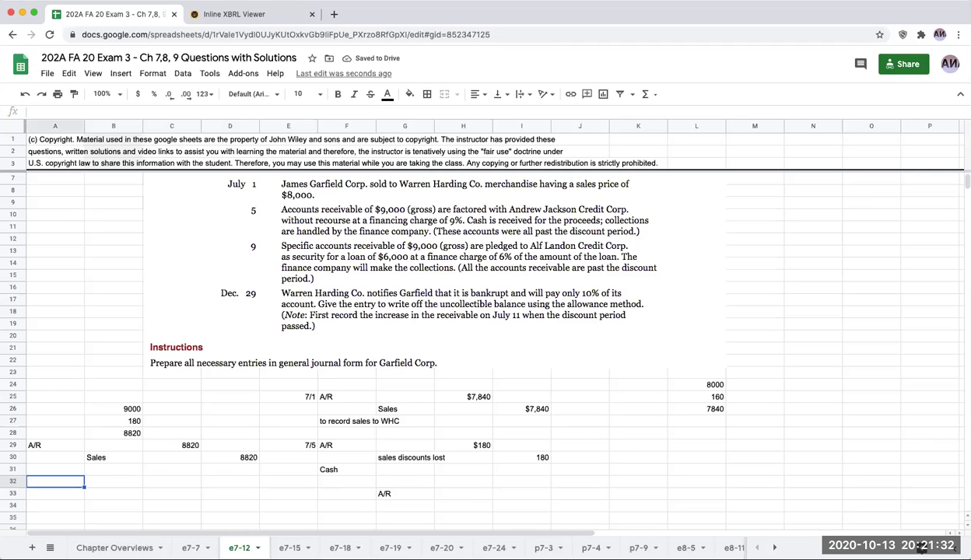
{"action": "key", "text": "Right"}
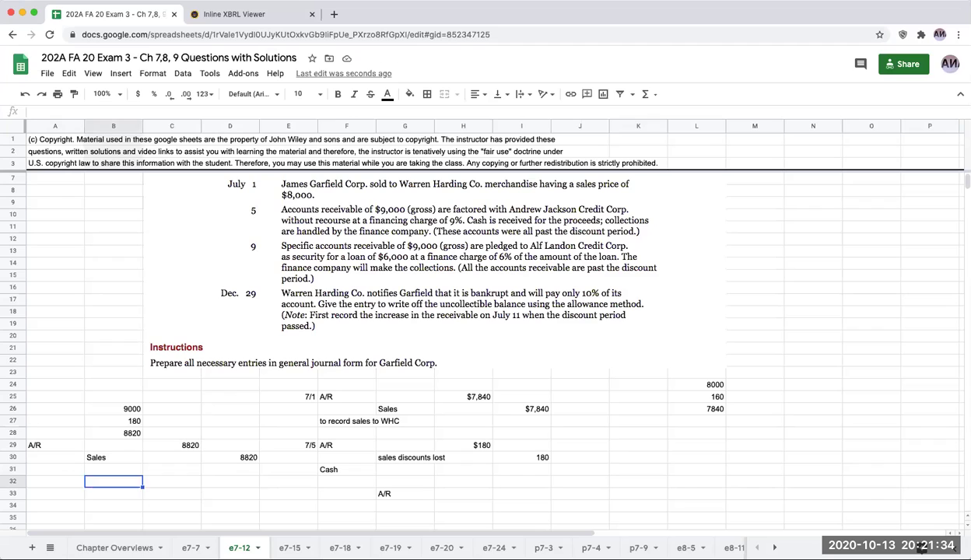
{"action": "key", "text": "Right"}
{"action": "key", "text": "Right"}
{"action": "key", "text": "Right"}
{"action": "key", "text": "Right"}
{"action": "key", "text": "Left"}
{"action": "key", "text": "Left"}
{"action": "key", "text": "Left"}
{"action": "key", "text": "Left"}
{"action": "key", "text": "Left"}
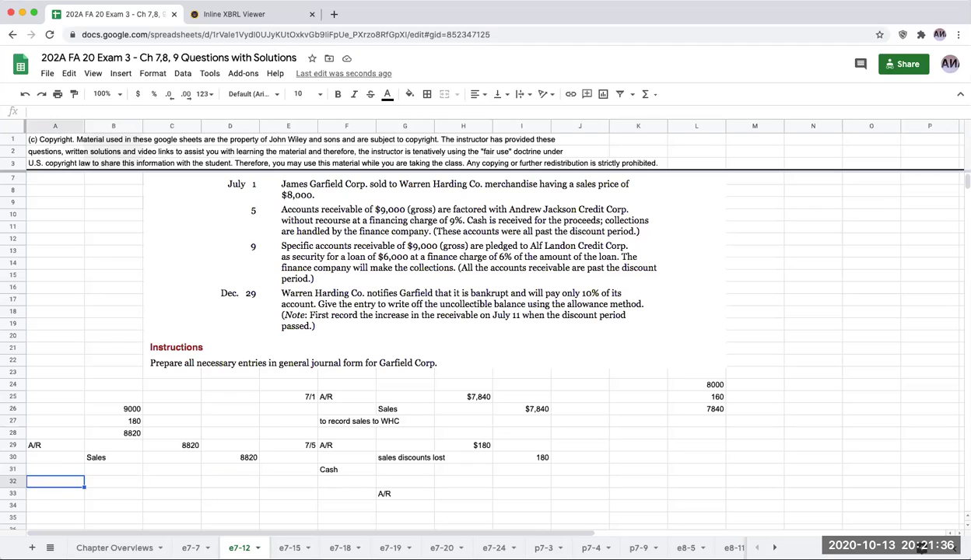
{"action": "key", "text": "Up"}
{"action": "key", "text": "Up"}
{"action": "key", "text": "Right"}
{"action": "key", "text": "Right"}
{"action": "key", "text": "Right"}
{"action": "key", "text": "Up"}
{"action": "key", "text": "Right"}
{"action": "key", "text": "Right"}
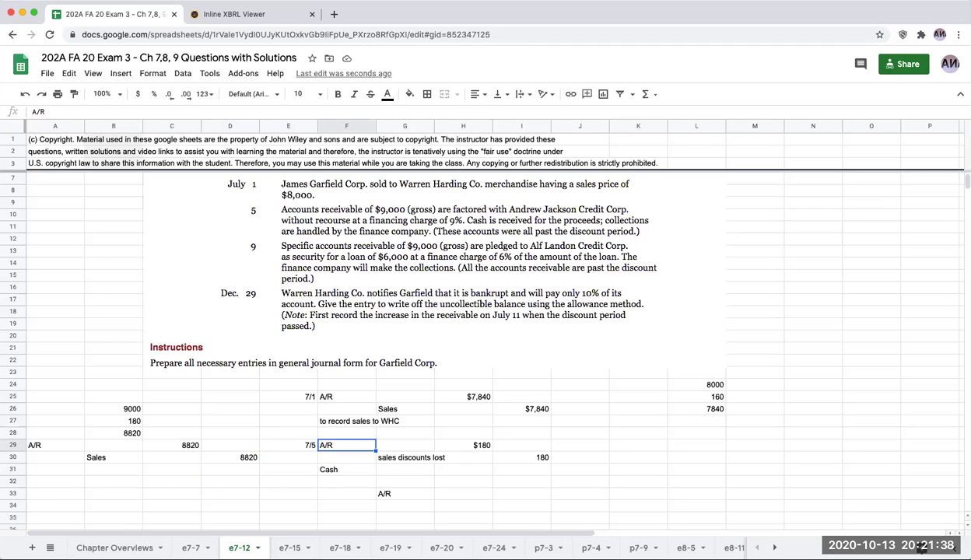
{"action": "key", "text": "Left"}
{"action": "key", "text": "Left"}
{"action": "key", "text": "Left"}
{"action": "key", "text": "Left"}
{"action": "key", "text": "Left"}
{"action": "key", "text": "Down"}
{"action": "key", "text": "Down"}
{"action": "key", "text": "Down"}
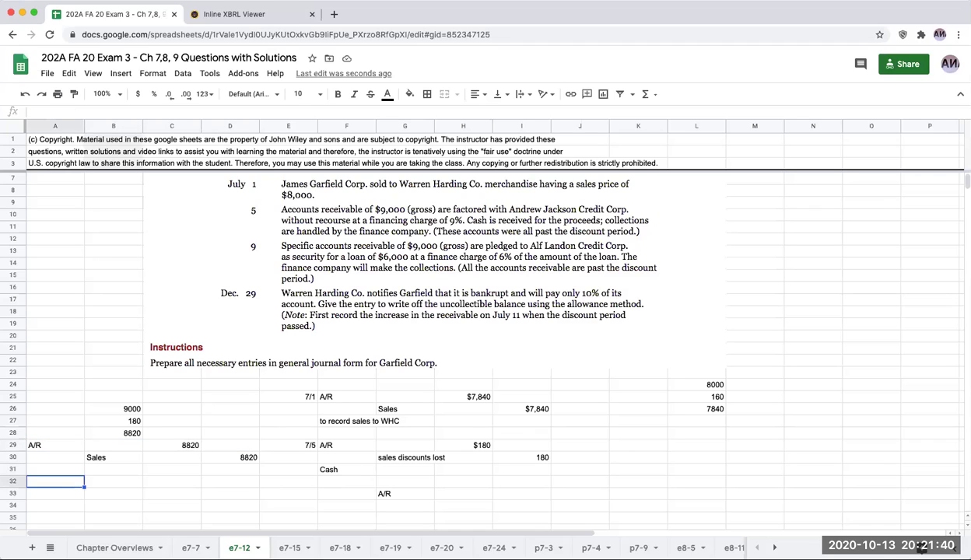
- Draw the T-account lines: a top border on A32:B32 and a right border on A32:A34
{"action": "left_click_drag", "start_coordinate": [75, 475], "coordinate": [94, 476]}
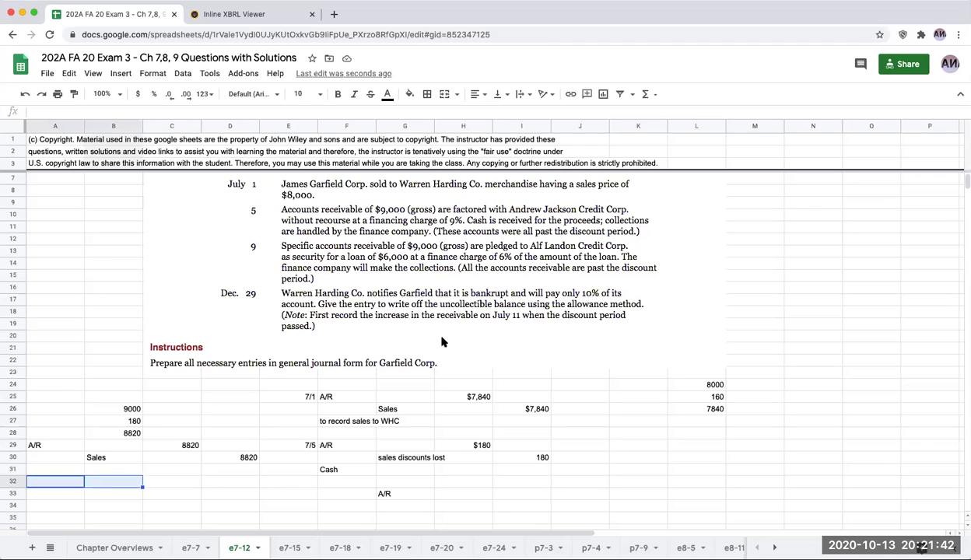
{"action": "left_click", "coordinate": [426, 93]}
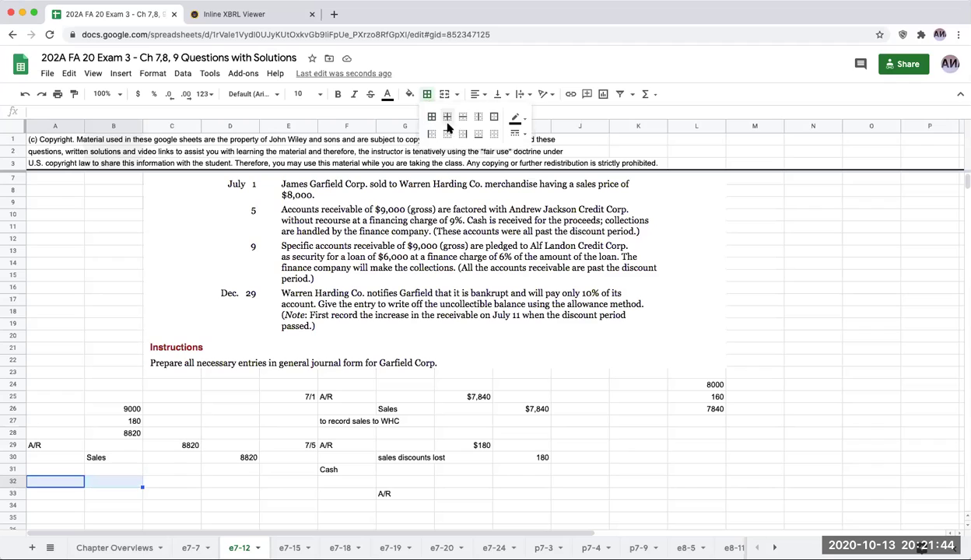
{"action": "left_click", "coordinate": [447, 134]}
{"action": "left_click", "coordinate": [171, 490]}
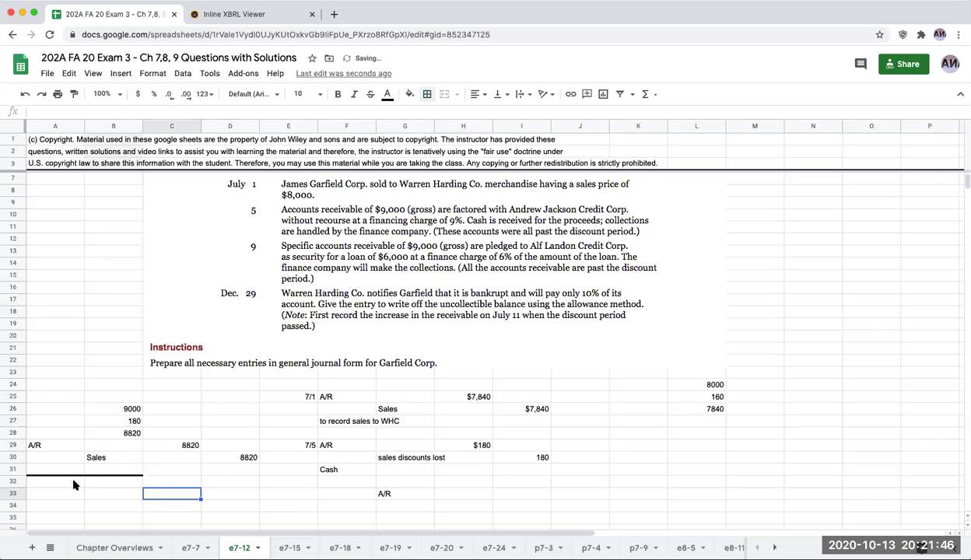
{"action": "left_click_drag", "start_coordinate": [63, 482], "coordinate": [59, 506]}
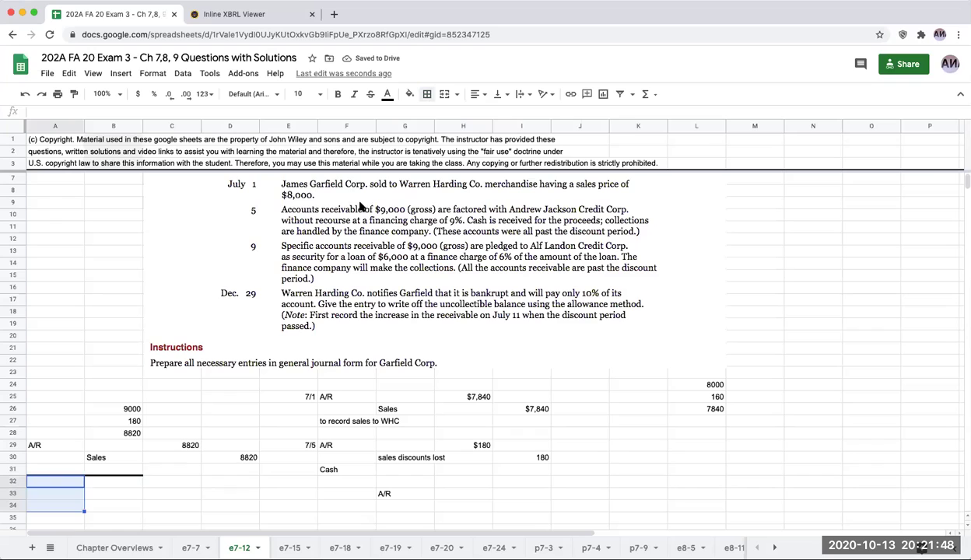
{"action": "left_click", "coordinate": [426, 93]}
{"action": "left_click", "coordinate": [462, 133]}
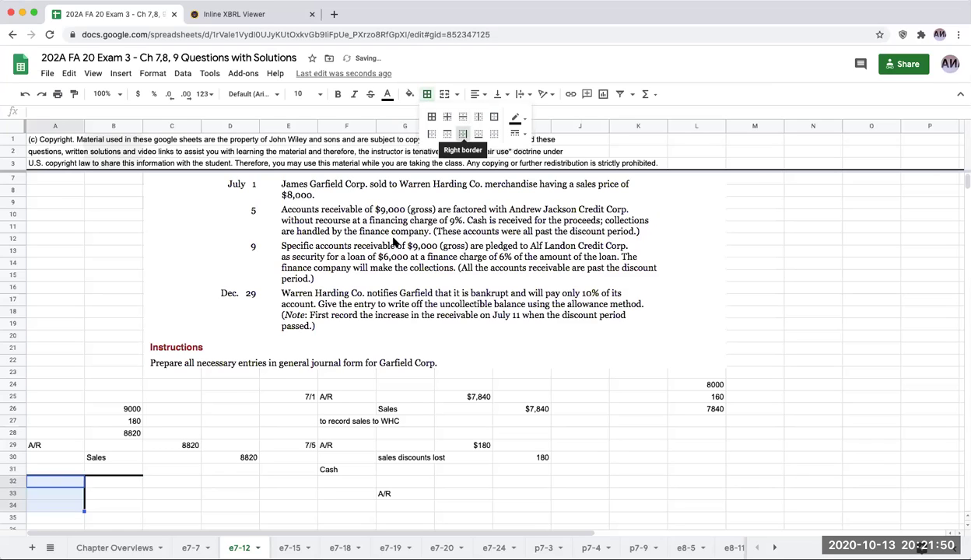
- Enter 8820 (linked to C29) in A32 and 180 in A33, then sum them to 9000 in A34
{"action": "left_click", "coordinate": [78, 481]}
{"action": "type", "text": "+"}
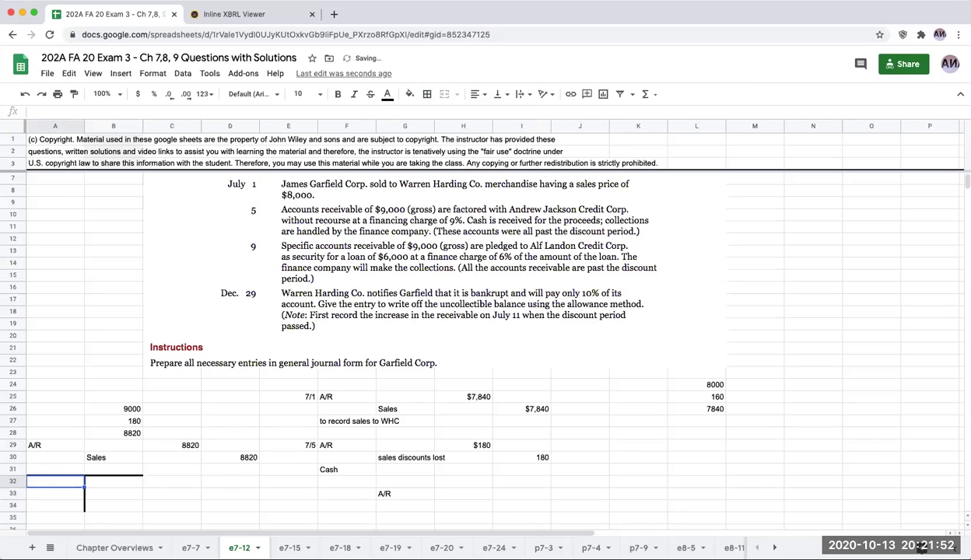
{"action": "key", "text": "Right"}
{"action": "key", "text": "Right"}
{"action": "key", "text": "Up"}
{"action": "key", "text": "Up"}
{"action": "key", "text": "Up"}
{"action": "key", "text": "Return"}
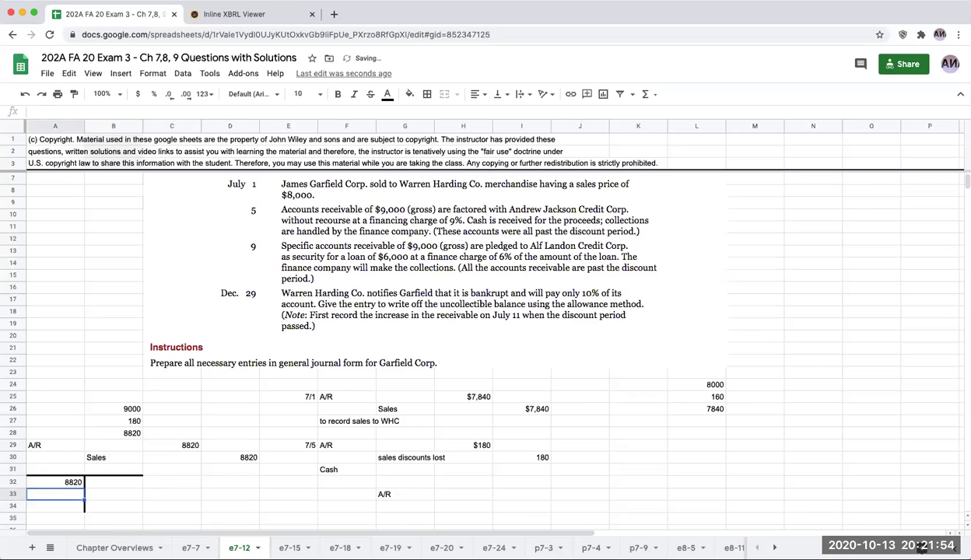
{"action": "type", "text": "180"}
{"action": "key", "text": "Return"}
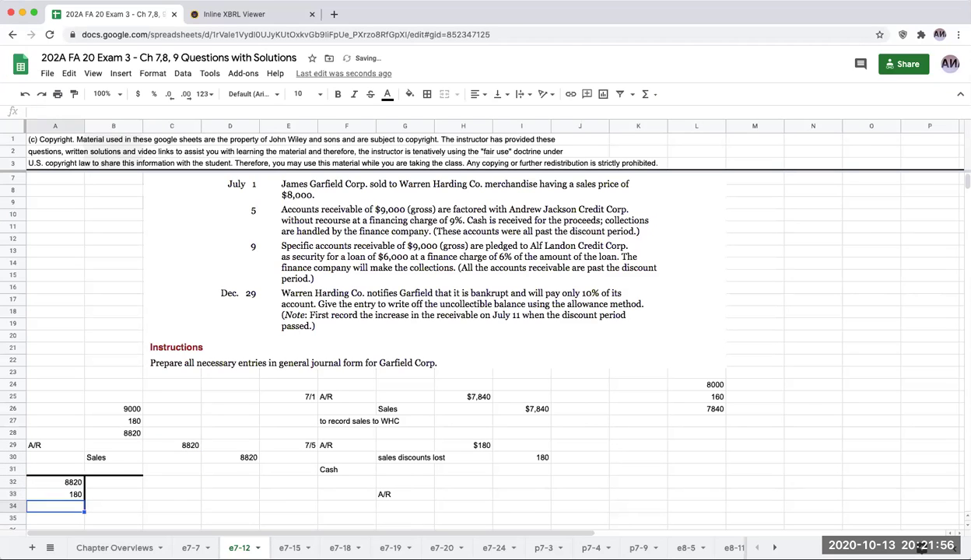
{"action": "type", "text": "=sum("}
{"action": "key", "text": "Up"}
{"action": "key", "text": "shift+Up"}
{"action": "key", "text": "Return"}
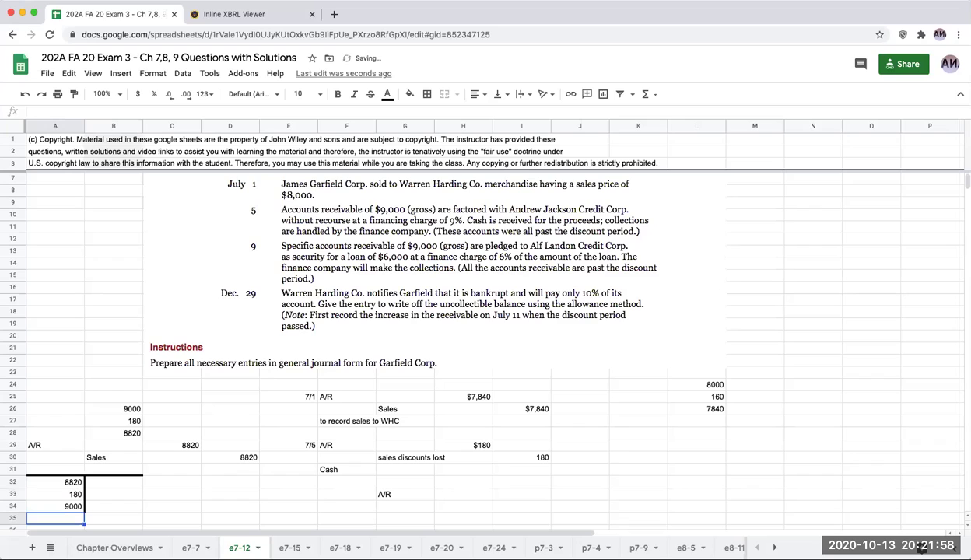
{"action": "key", "text": "Up"}
{"action": "key", "text": "Up"}
{"action": "key", "text": "Right"}
{"action": "key", "text": "Right"}
{"action": "key", "text": "Right"}
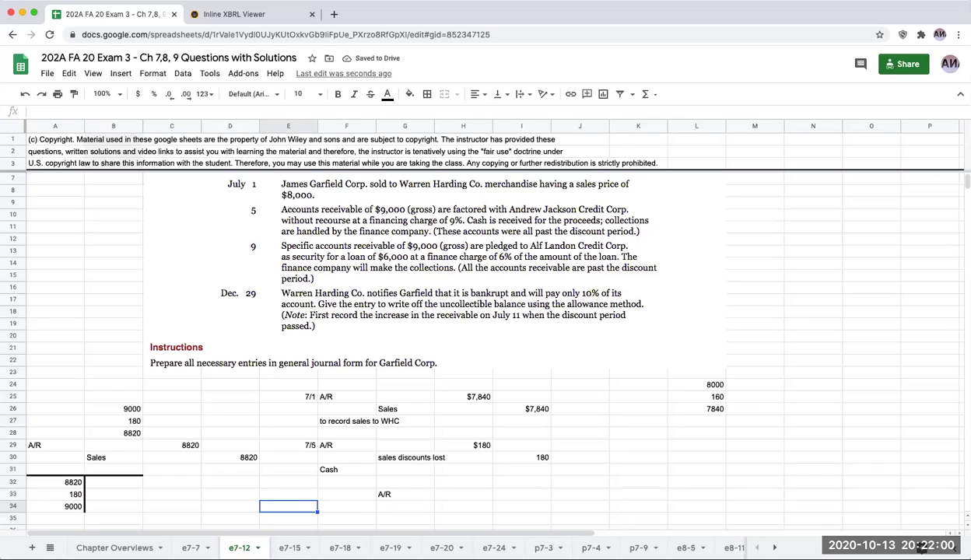
{"action": "key", "text": "Right"}
{"action": "key", "text": "Right"}
{"action": "key", "text": "Right"}
{"action": "key", "text": "Right"}
{"action": "key", "text": "Right"}
- Enter 9000 as the A/R credit amount in I33
{"action": "type", "text": "9000"}
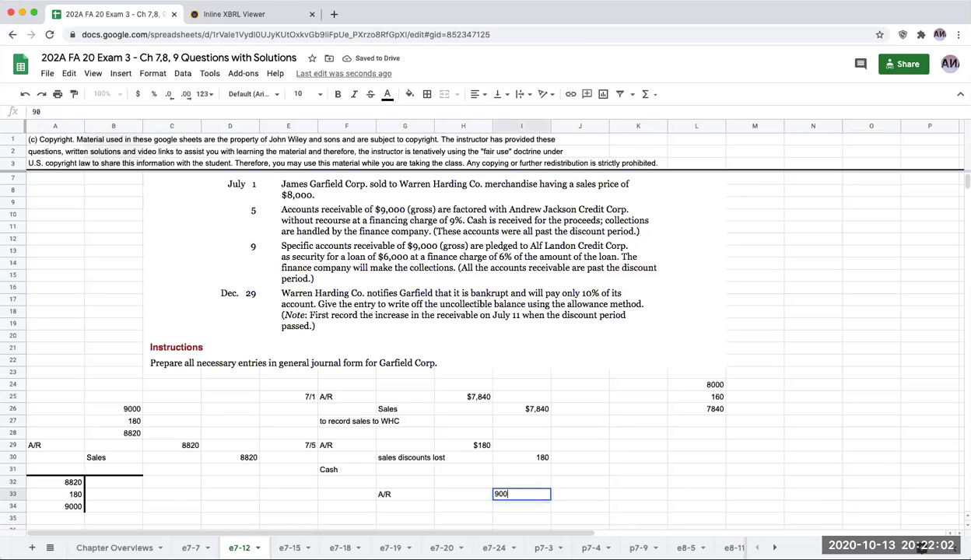
{"action": "key", "text": "Return"}
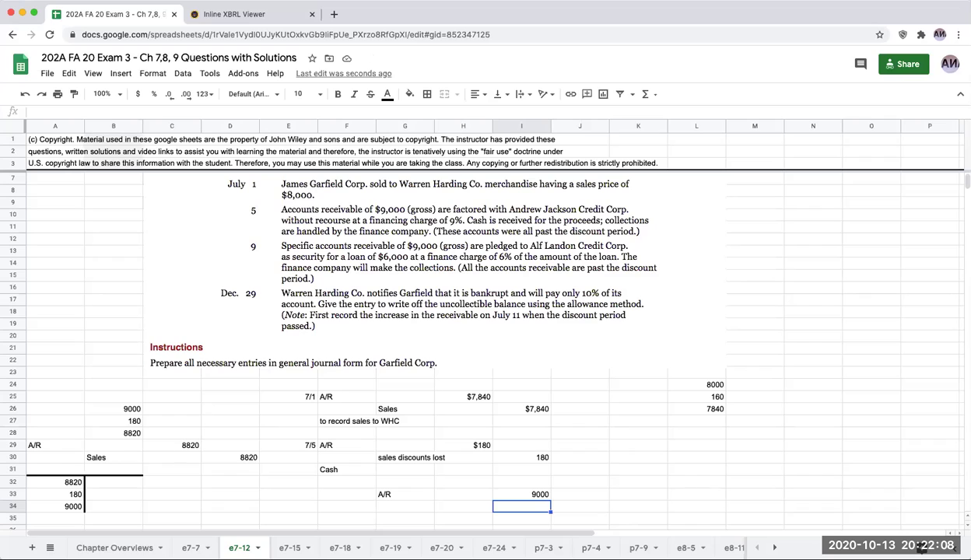
{"action": "key", "text": "Up"}
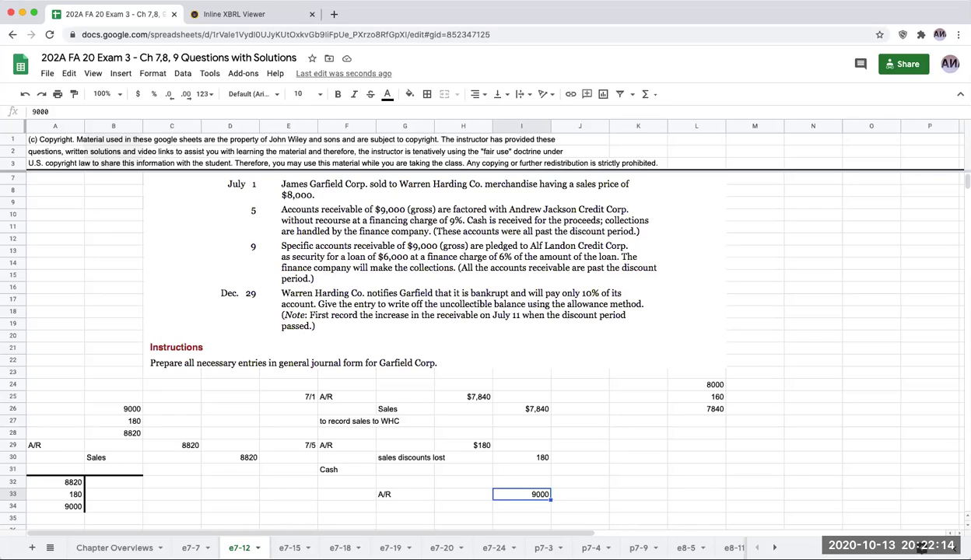
{"action": "key", "text": "Up"}
{"action": "key", "text": "Up"}
{"action": "key", "text": "Left"}
{"action": "key", "text": "Left"}
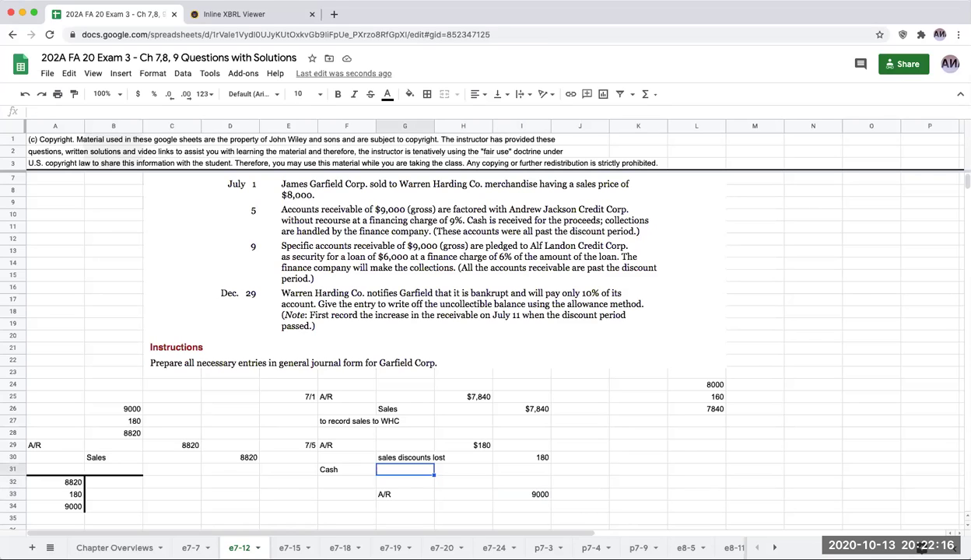
{"action": "key", "text": "Right"}
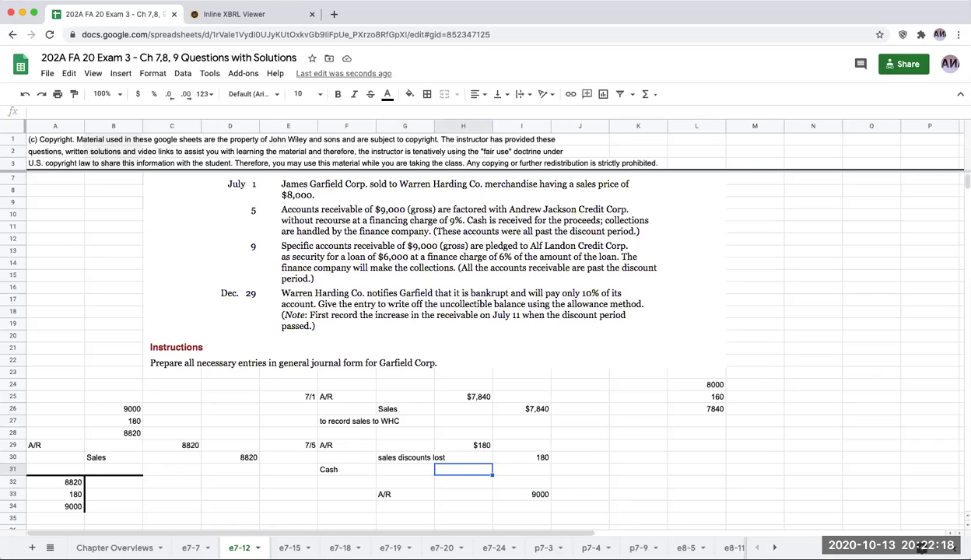
{"action": "key", "text": "Right"}
{"action": "key", "text": "Right"}
{"action": "key", "text": "Right"}
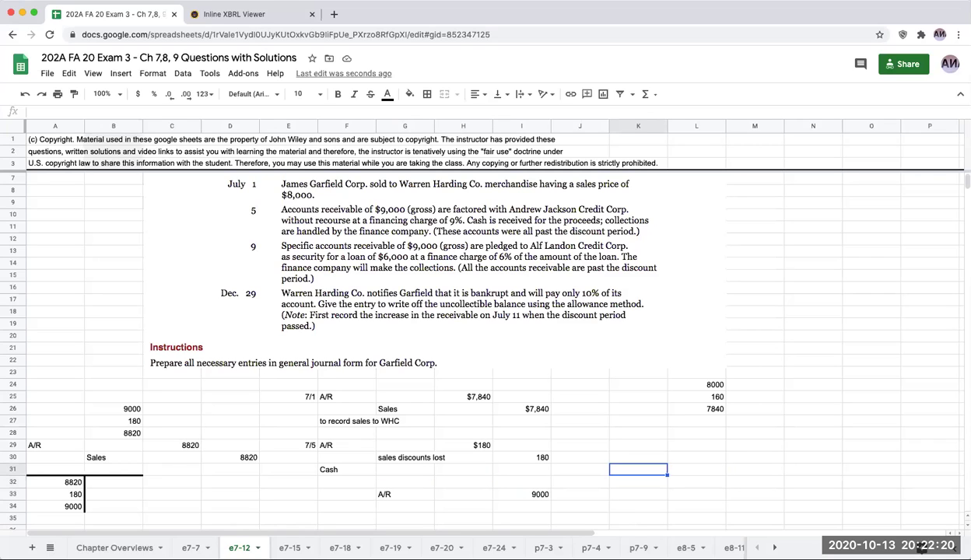
{"action": "key", "text": "Right"}
- Start a side calculation with 9000 in L31, labelled A/R in M31
{"action": "type", "text": "9000"}
{"action": "key", "text": "Return"}
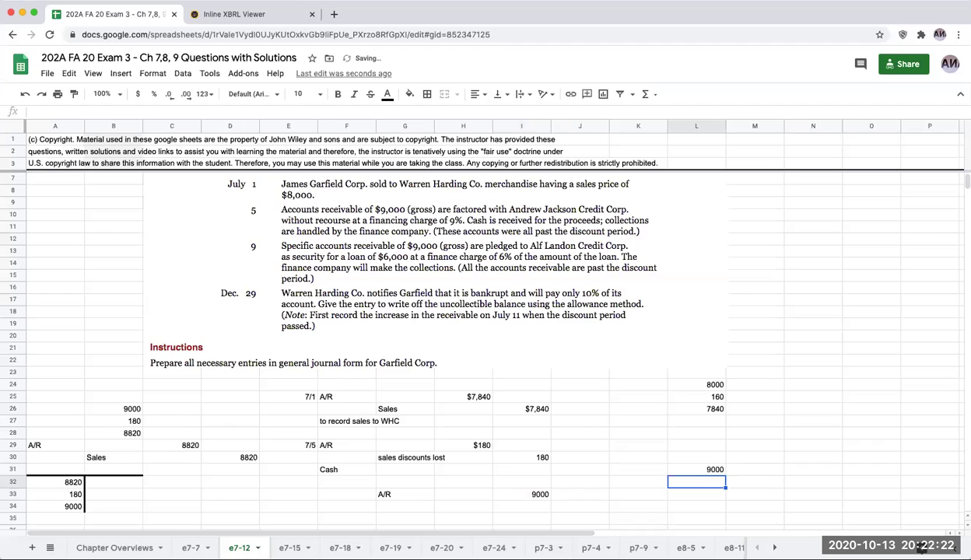
{"action": "key", "text": "Up"}
{"action": "key", "text": "Right"}
{"action": "type", "text": "A/R"}
{"action": "key", "text": "Return"}
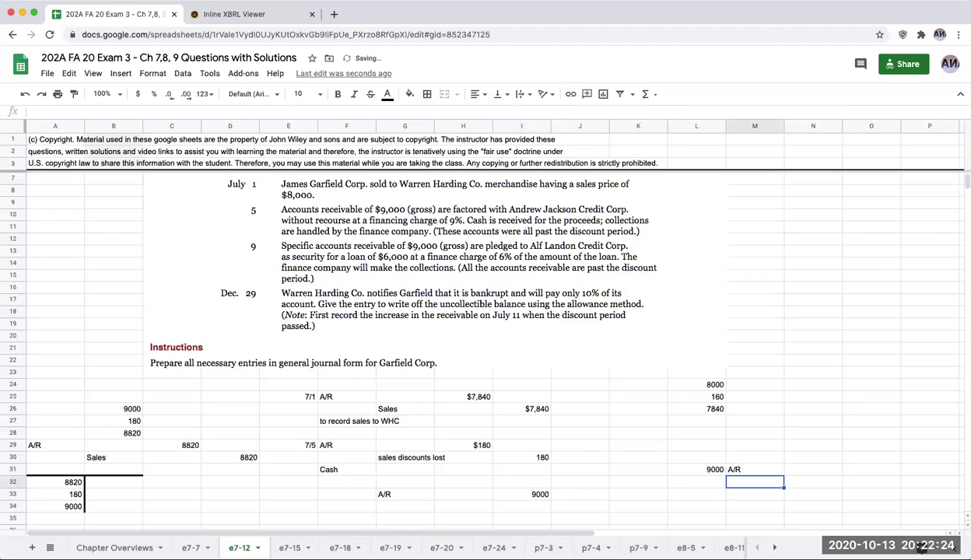
- Compute the 9% finance charge of 810 in L32, noted as 9000*.09 in M32
{"action": "key", "text": "Left"}
{"action": "type", "text": "+"}
{"action": "key", "text": "Up"}
{"action": "type", "text": "*9%"}
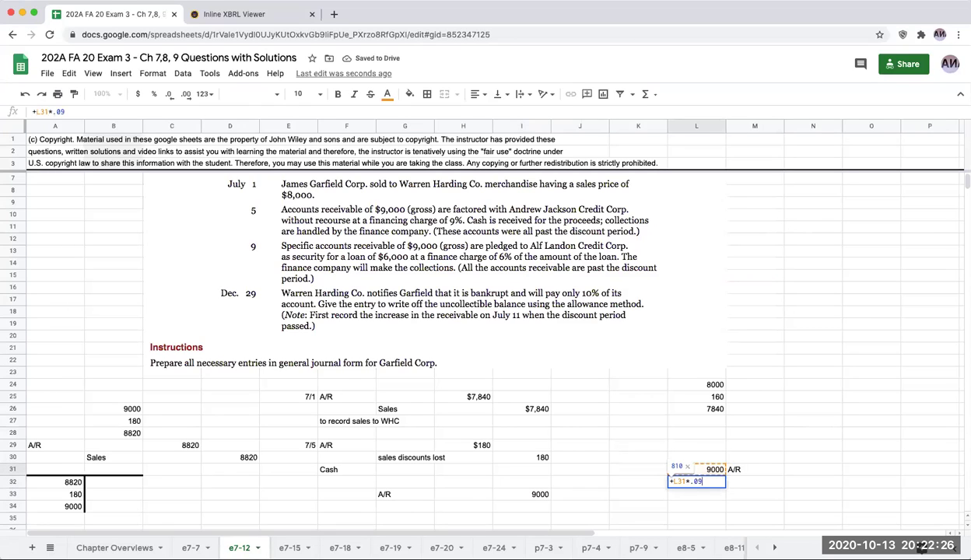
{"action": "key", "text": "Tab"}
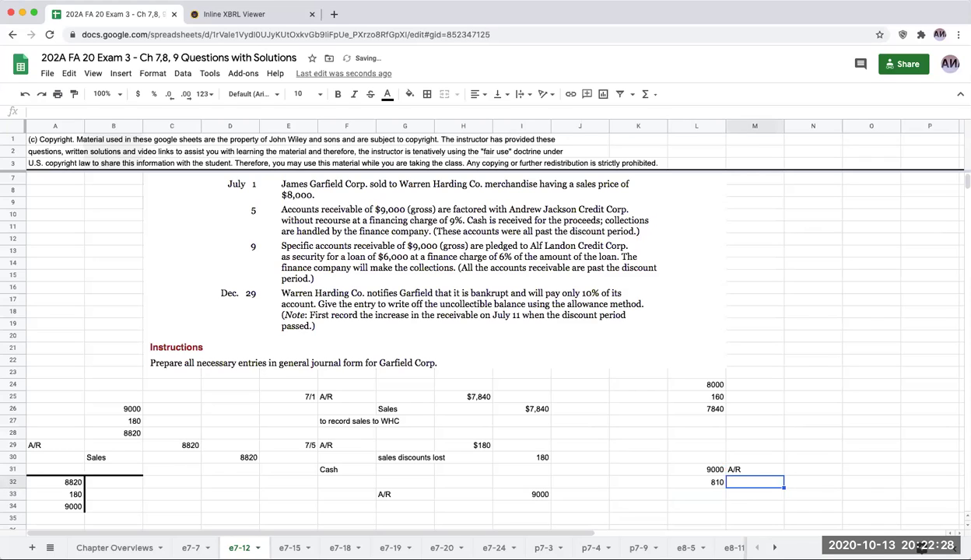
{"action": "type", "text": "9000*.09"}
{"action": "key", "text": "Return"}
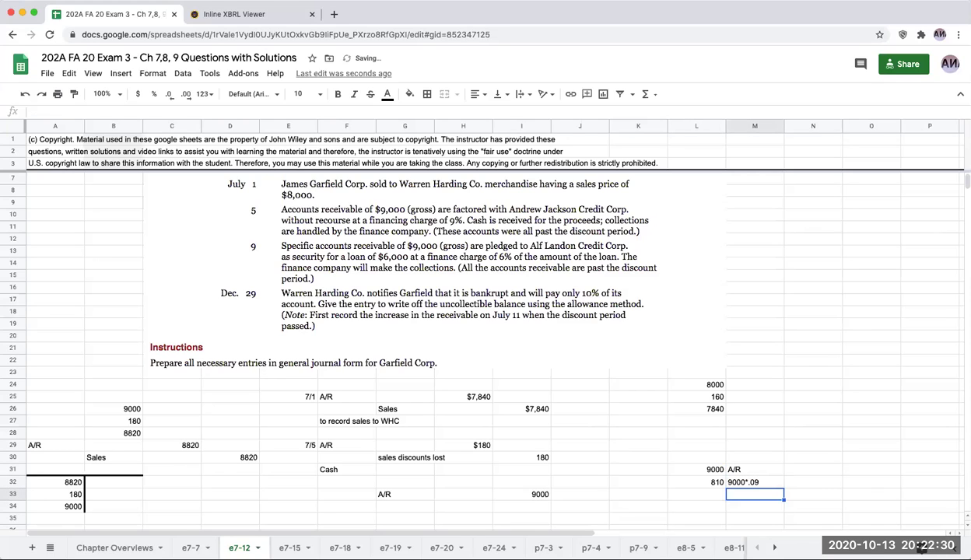
- Calculate net proceeds of 8190 in L33 and link the Cash debit in H31 to it
{"action": "key", "text": "Left"}
{"action": "type", "text": "=L31-L32"}
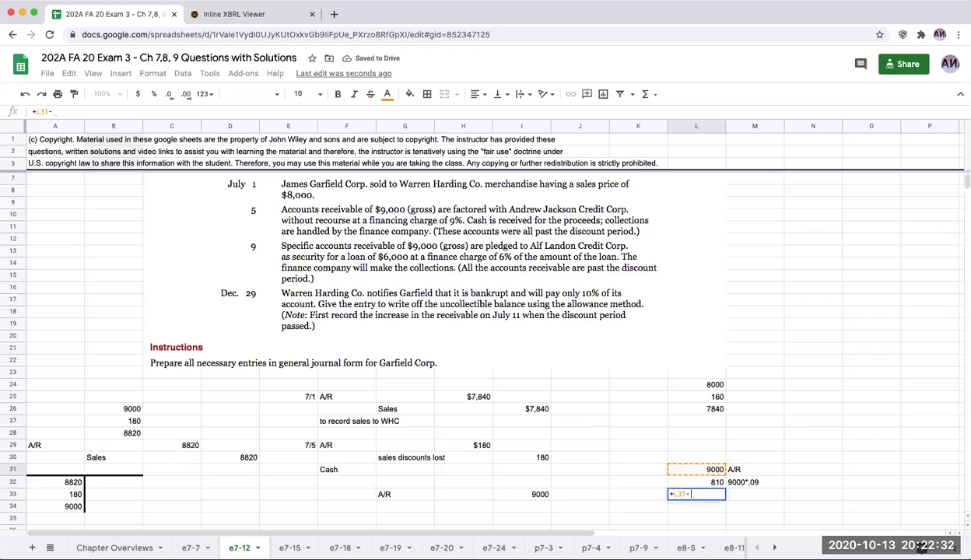
{"action": "key", "text": "Return"}
{"action": "key", "text": "Left"}
{"action": "key", "text": "Left"}
{"action": "key", "text": "Left"}
{"action": "key", "text": "Left"}
{"action": "key", "text": "Up"}
{"action": "key", "text": "Up"}
{"action": "key", "text": "Up"}
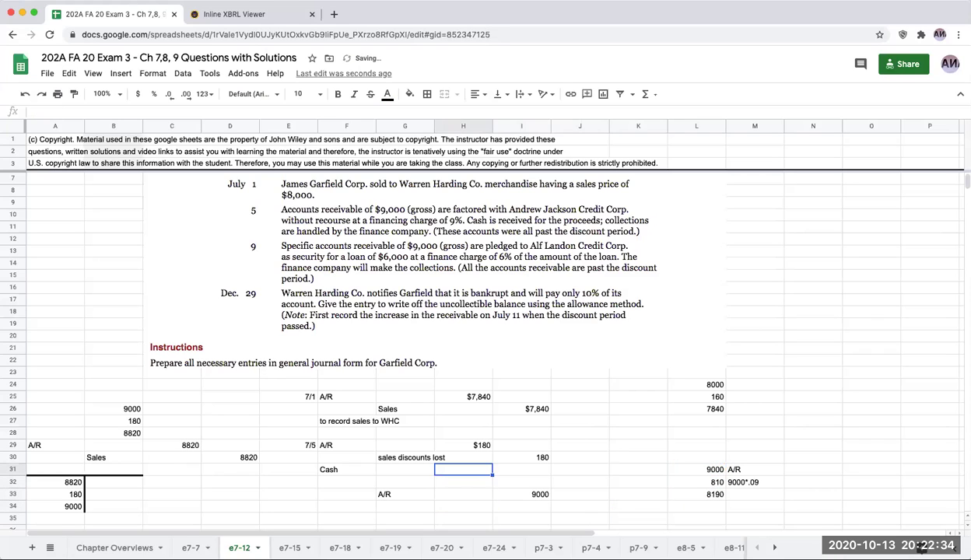
{"action": "type", "text": "+"}
{"action": "key", "text": "Right"}
{"action": "key", "text": "Right"}
{"action": "key", "text": "Right"}
{"action": "key", "text": "Down"}
{"action": "key", "text": "Down"}
{"action": "key", "text": "Return"}
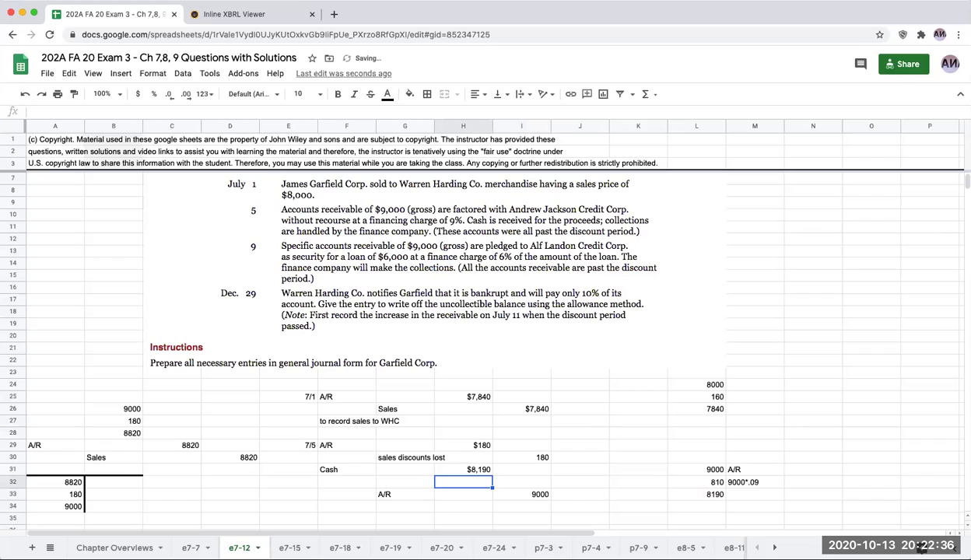
- Enter 'loss on sale of receivables' in F32 and the note 'to record factor with AJCC' in F34
{"action": "key", "text": "Left"}
{"action": "key", "text": "Left"}
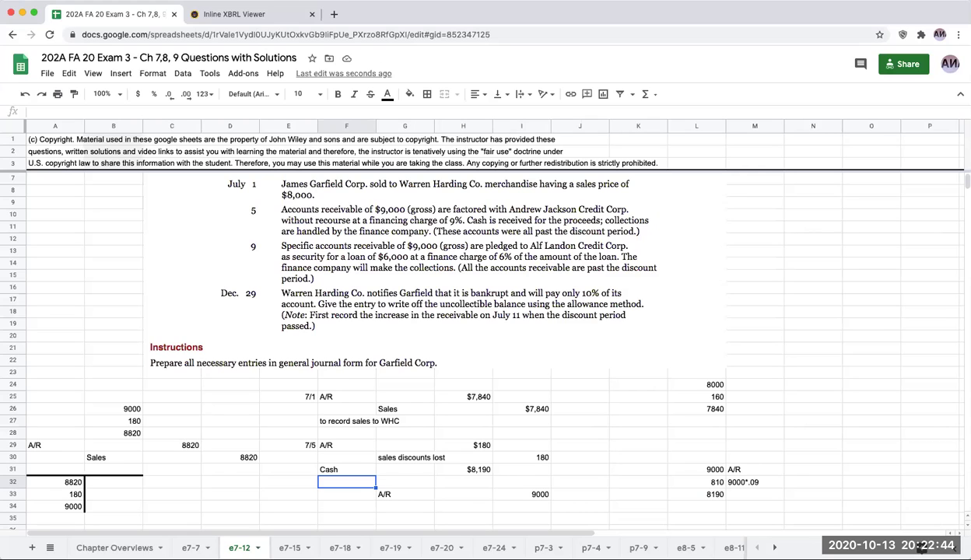
{"action": "type", "text": "loss on"}
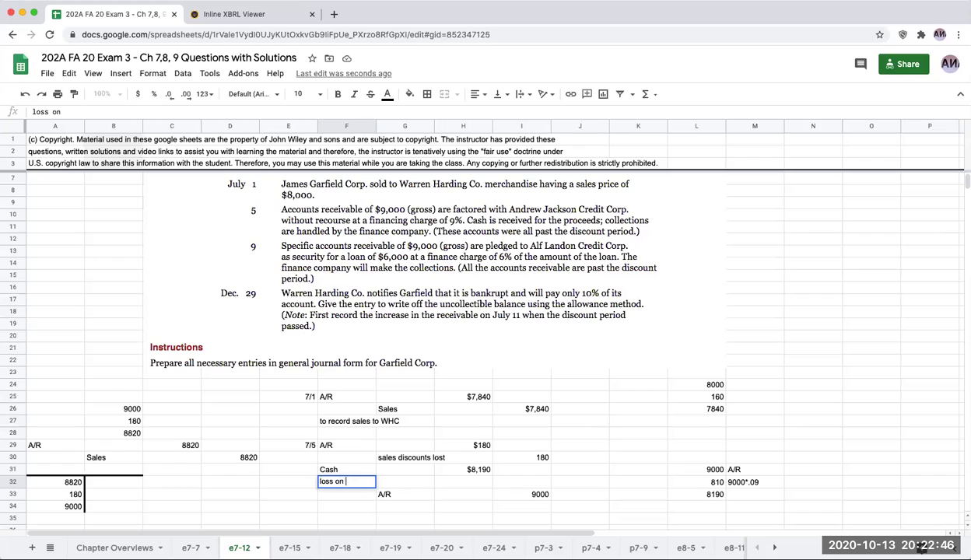
{"action": "type", "text": " sale of receivab"}
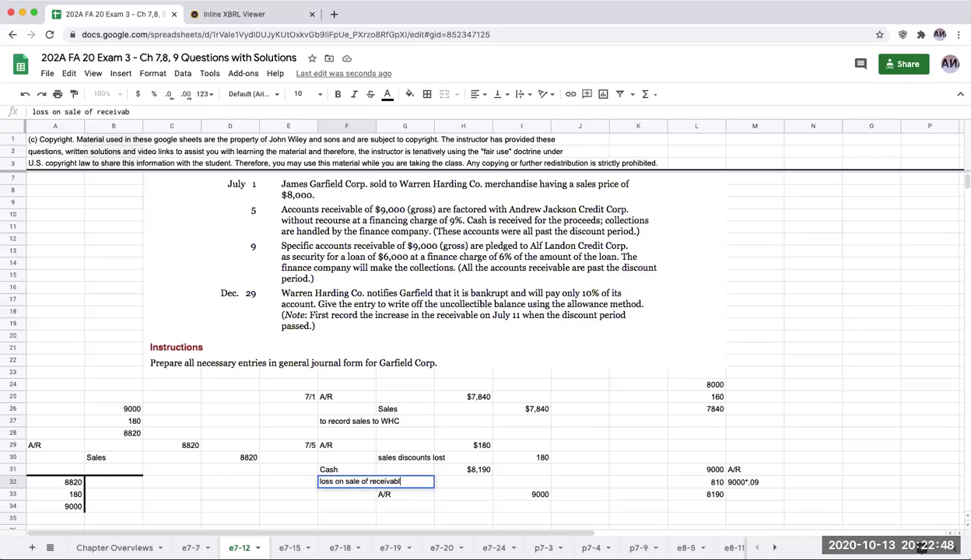
{"action": "type", "text": "les"}
{"action": "key", "text": "Return"}
{"action": "key", "text": "Return"}
{"action": "type", "text": "to"}
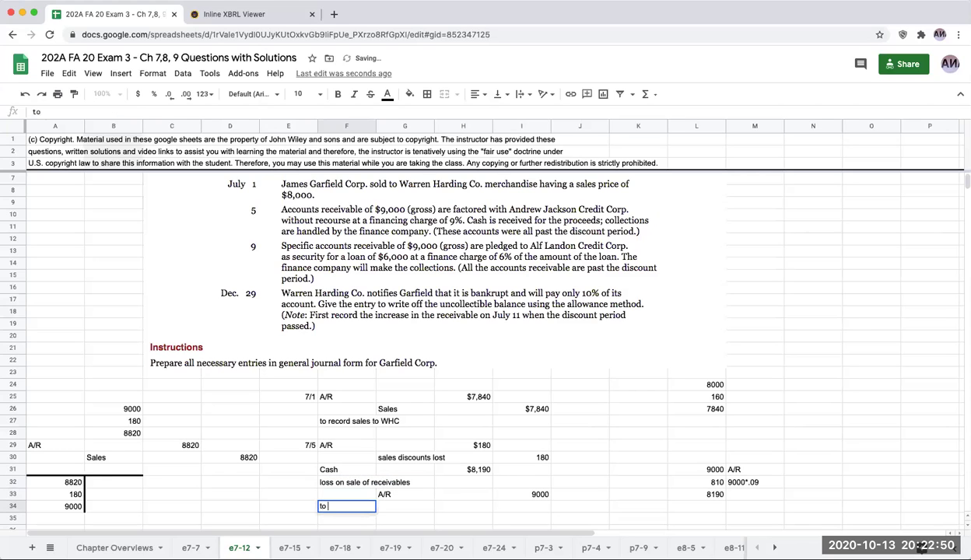
{"action": "type", "text": " record facor"}
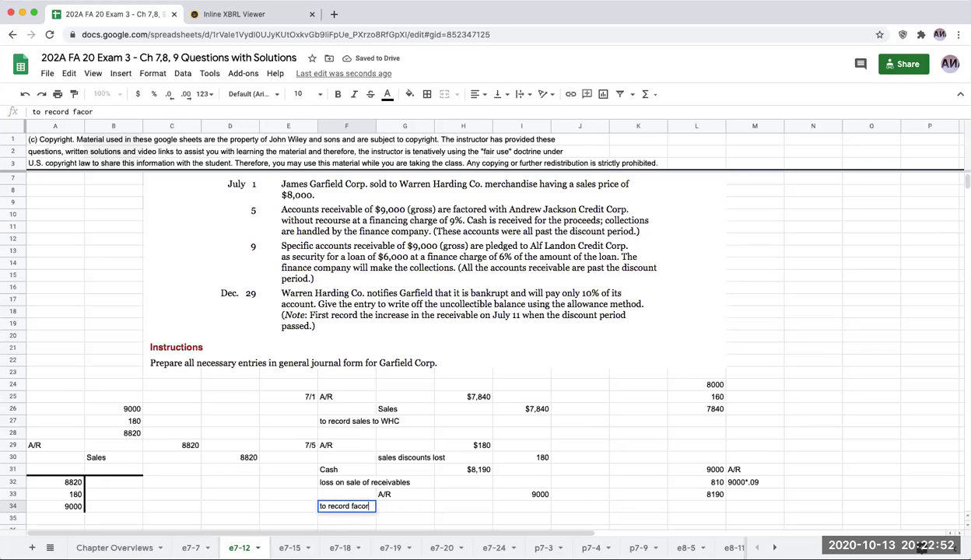
{"action": "key", "text": "BackSpace"}
{"action": "key", "text": "BackSpace"}
{"action": "type", "text": "tor with "}
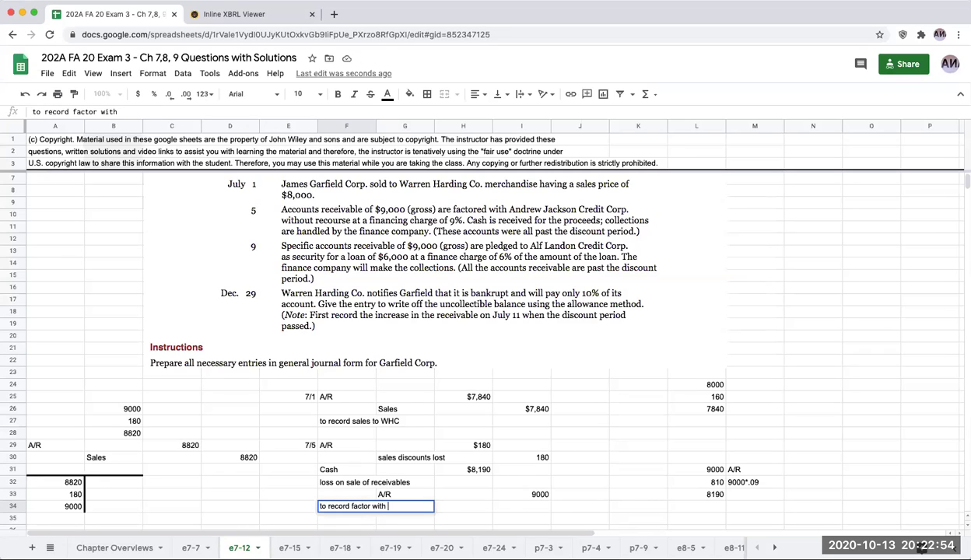
{"action": "type", "text": "AJCC"}
{"action": "key", "text": "Return"}
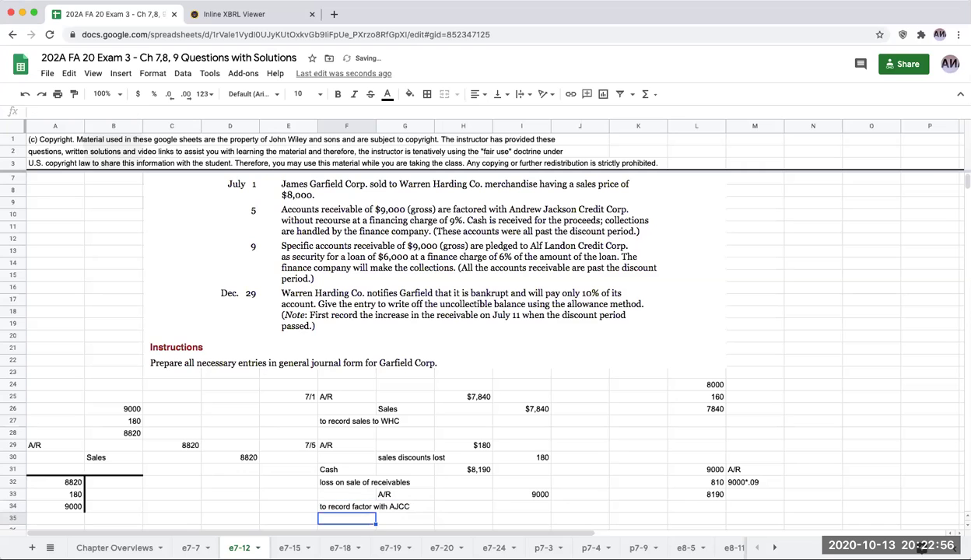
{"action": "key", "text": "Down"}
{"action": "key", "text": "Down"}
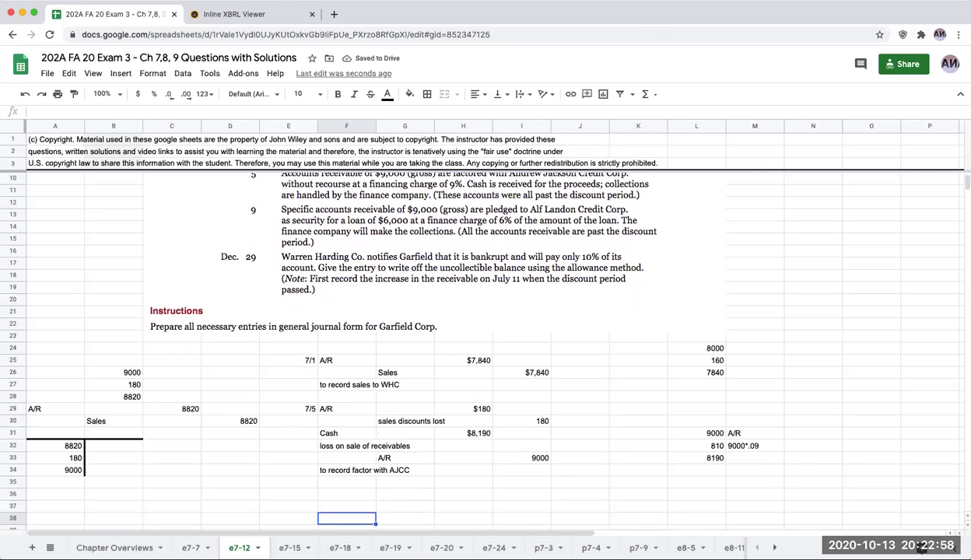
- Date the new entry 7/9
{"action": "key", "text": "Left"}
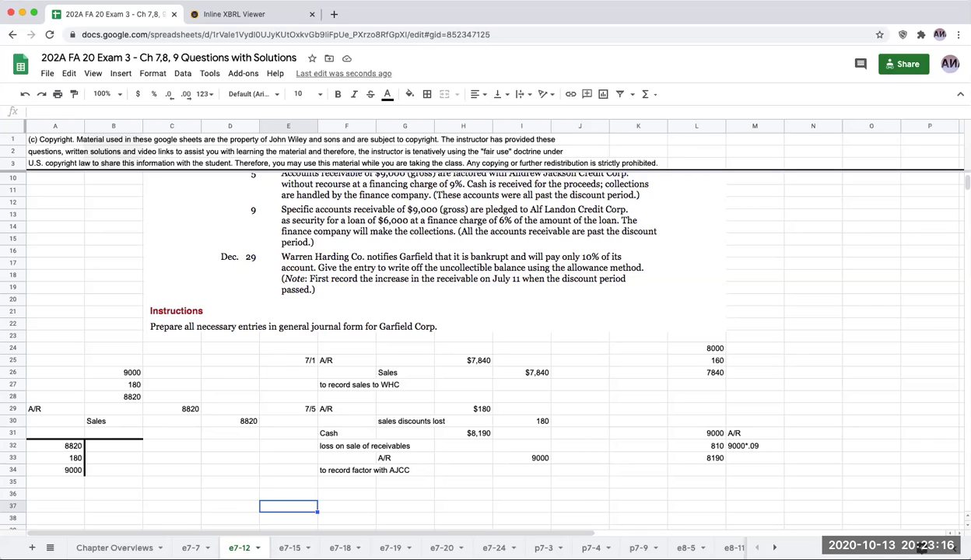
{"action": "type", "text": "7/"}
{"action": "type", "text": "9/"}
{"action": "key", "text": "BackSpace"}
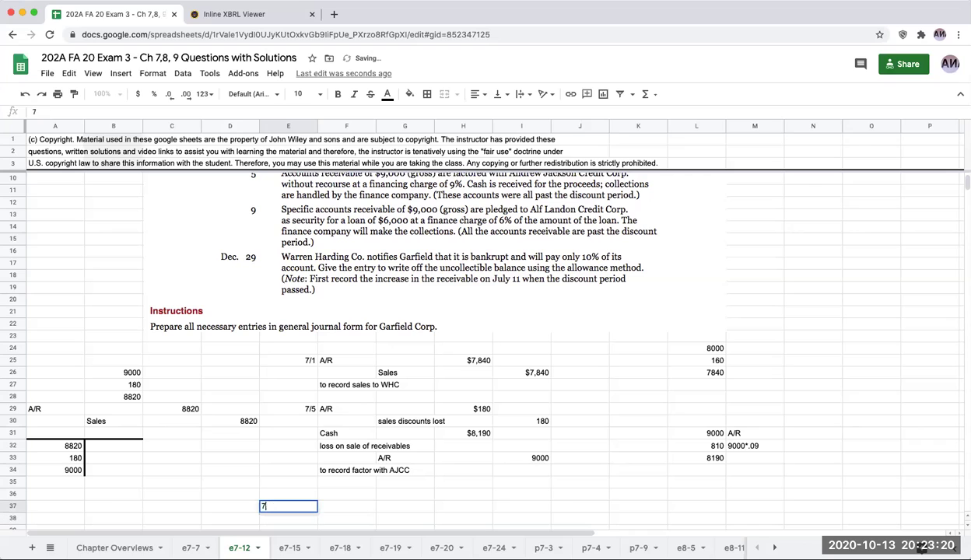
{"action": "key", "text": "Left"}
{"action": "key", "text": "Left"}
{"action": "key", "text": "Left"}
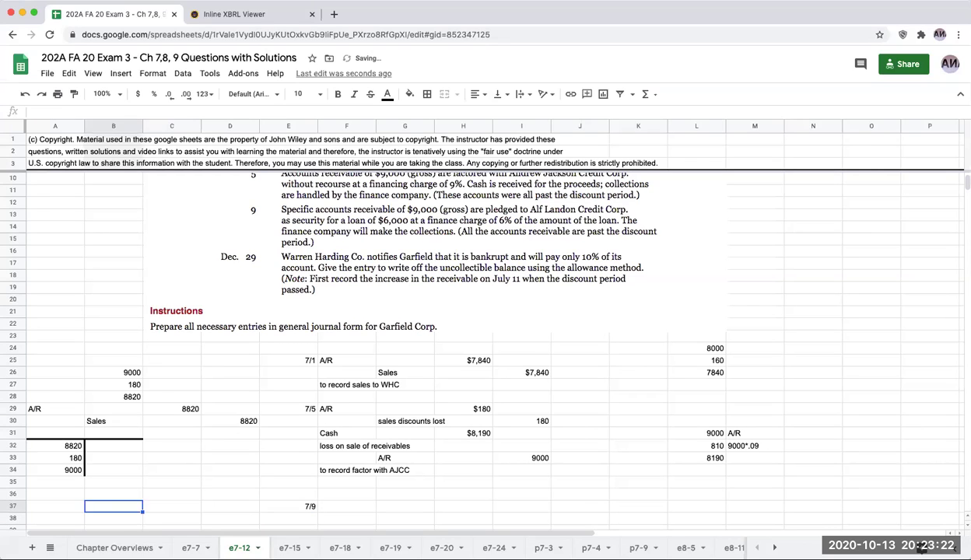
{"action": "key", "text": "Left"}
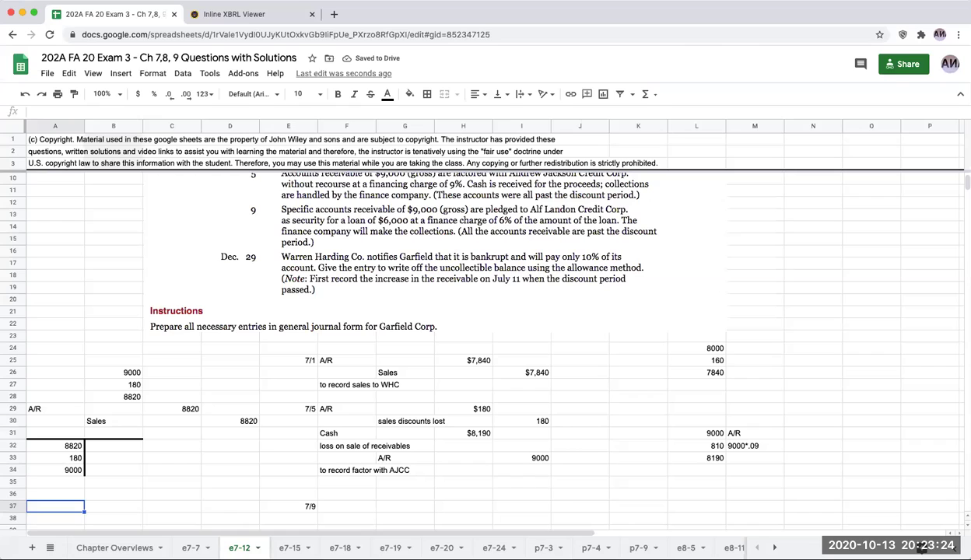
{"action": "key", "text": "Right"}
- Enter A/R as the debited account and 'sales discounts lost' as the credited account
{"action": "key", "text": "Right"}
{"action": "key", "text": "Right"}
{"action": "key", "text": "Right"}
{"action": "key", "text": "Right"}
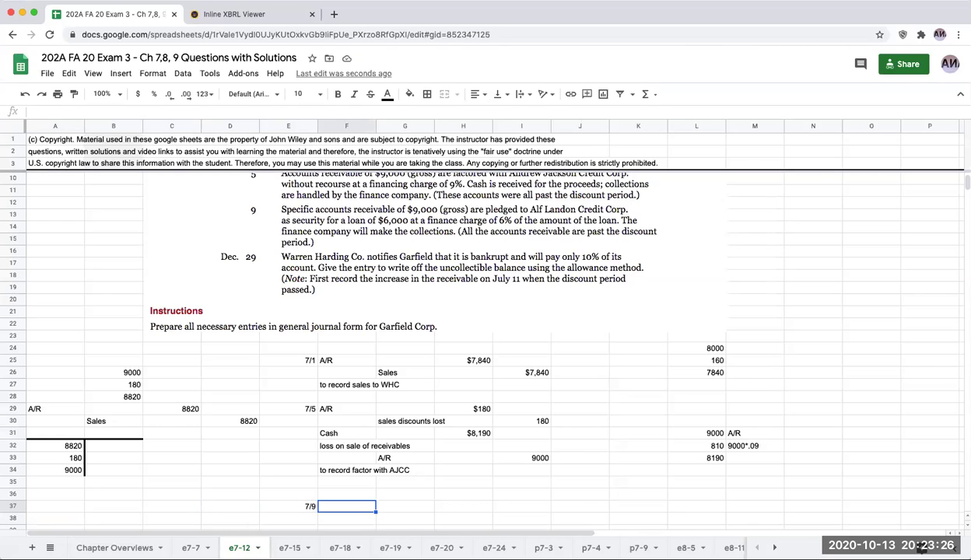
{"action": "type", "text": "A/R"}
{"action": "key", "text": "Return"}
{"action": "key", "text": "Right"}
{"action": "type", "text": "sa"}
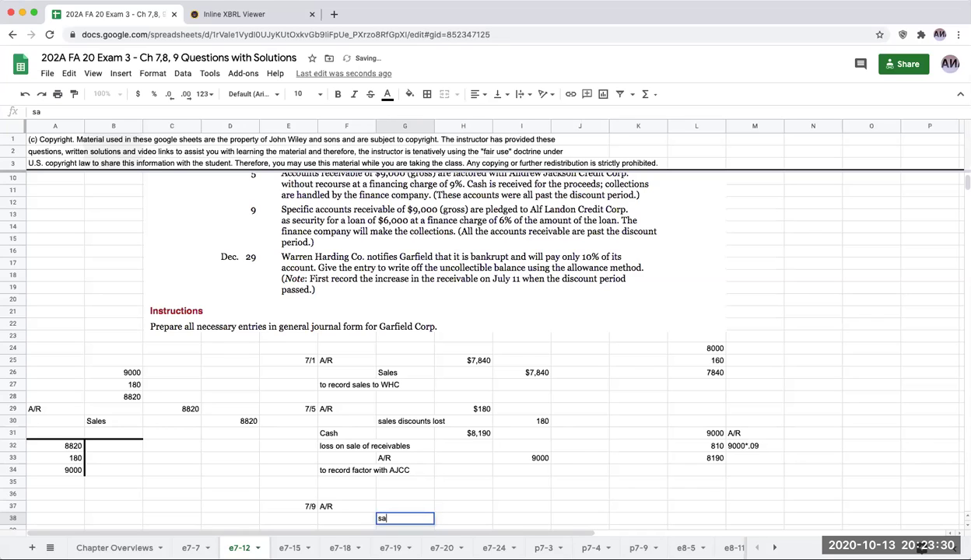
{"action": "type", "text": "les discounts l"}
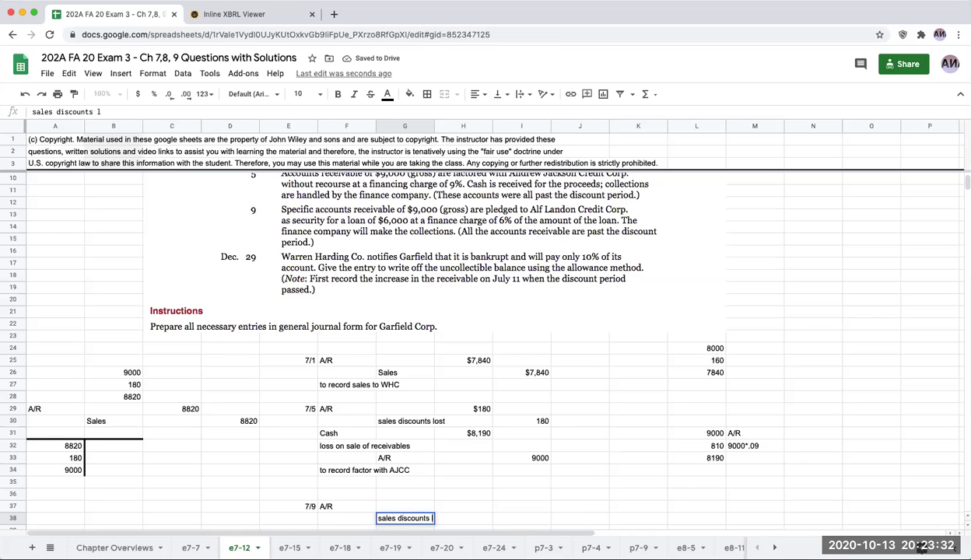
{"action": "type", "text": "ost"}
{"action": "key", "text": "Tab"}
- Enter 180 as the A/R debit and 180 as the sales discounts lost credit
{"action": "key", "text": "Up"}
{"action": "type", "text": "180"}
{"action": "key", "text": "Return"}
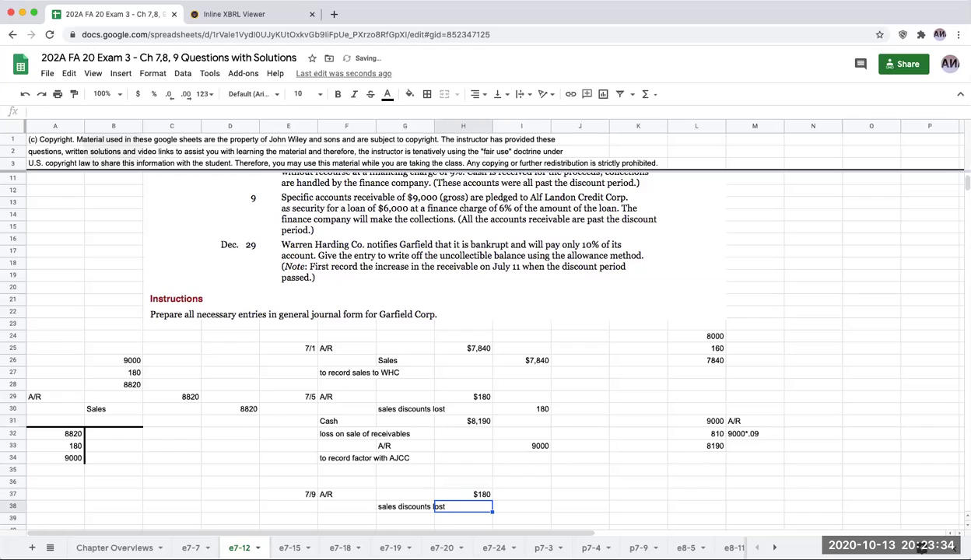
{"action": "key", "text": "Right"}
{"action": "type", "text": "180"}
{"action": "key", "text": "Return"}
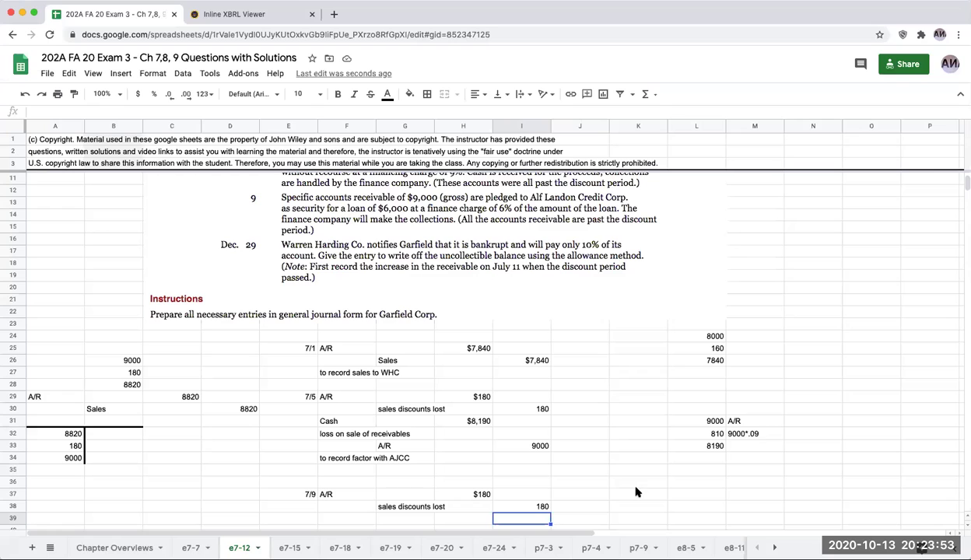
- Enter the loan payable (note payable) credit of 6000 below the 7/9 entry
{"action": "scroll", "coordinate": [467, 491], "scroll_direction": "down", "scroll_amount": 2}
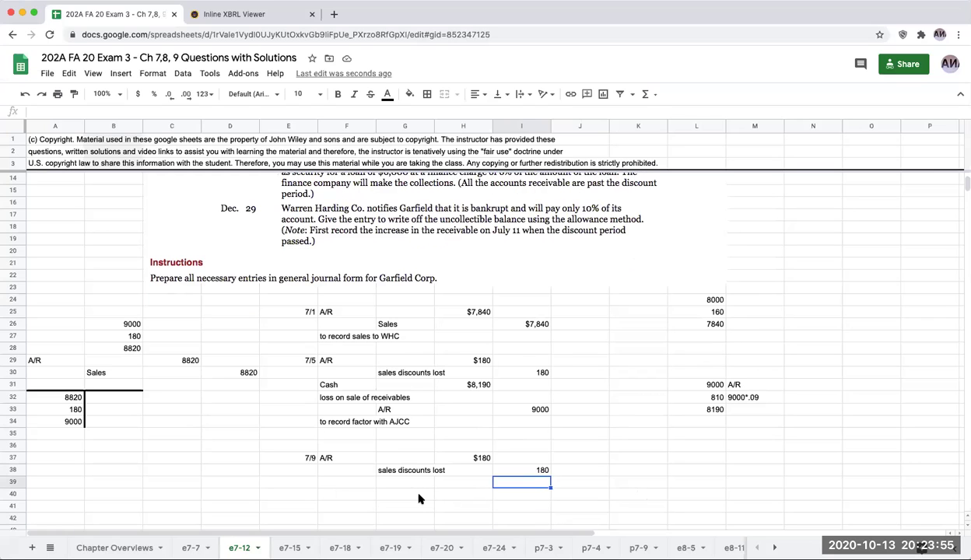
{"action": "left_click", "coordinate": [414, 496]}
{"action": "key", "text": "Down"}
{"action": "type", "text": "loan "}
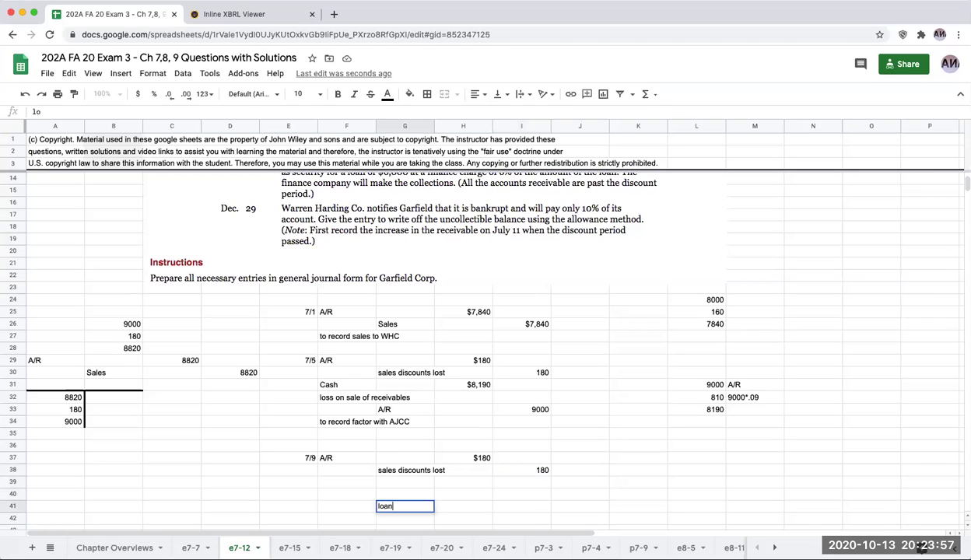
{"action": "type", "text": "payabl"}
{"action": "type", "text": "e (note p"}
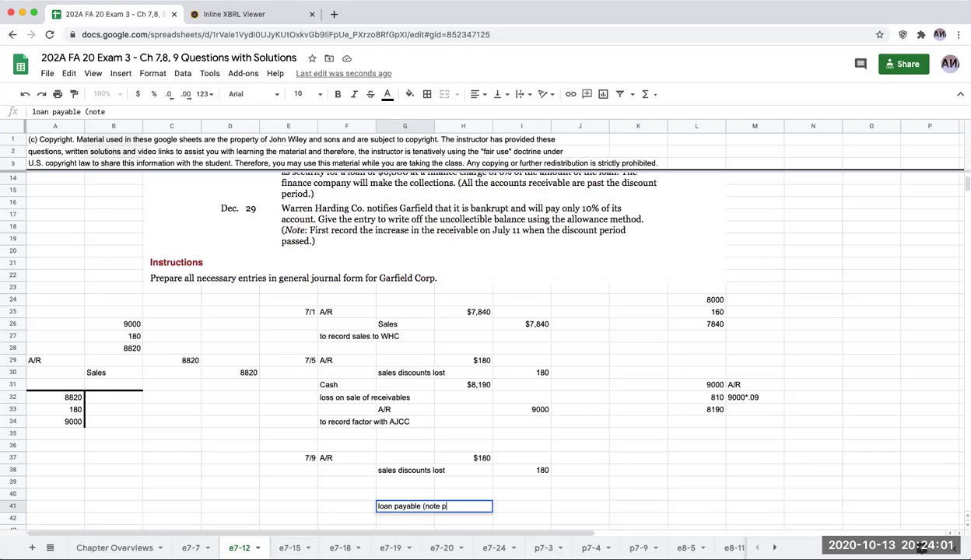
{"action": "type", "text": "ayable)"}
{"action": "key", "text": "Right"}
{"action": "key", "text": "Right"}
{"action": "type", "text": "6000"}
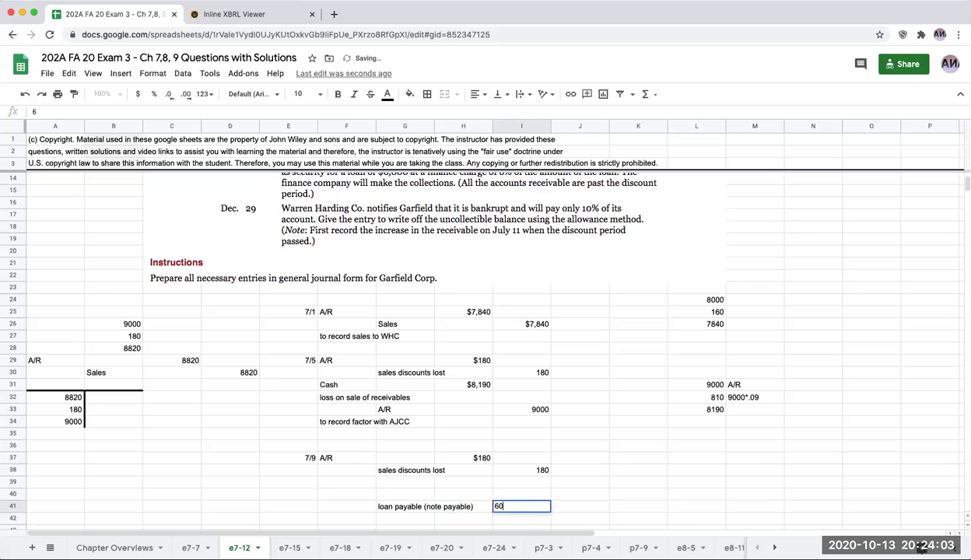
{"action": "key", "text": "Return"}
- Start a side calculation with a 'loan' label and a 6000 loan amount
{"action": "key", "text": "Up"}
{"action": "key", "text": "Right"}
{"action": "key", "text": "Right"}
{"action": "key", "text": "Up"}
{"action": "key", "text": "Up"}
{"action": "key", "text": "Up"}
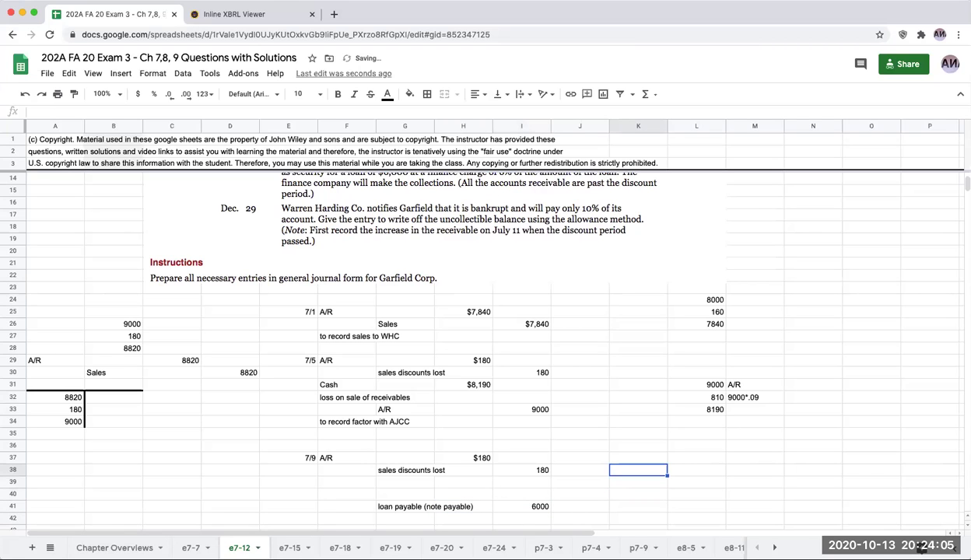
{"action": "scroll", "coordinate": [465, 479], "scroll_direction": "up", "scroll_amount": 3}
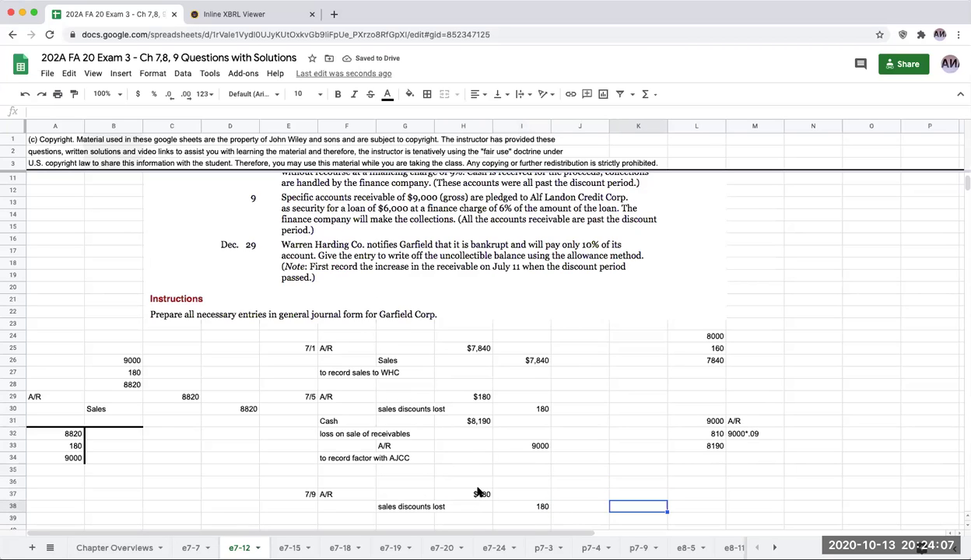
{"action": "key", "text": "Right"}
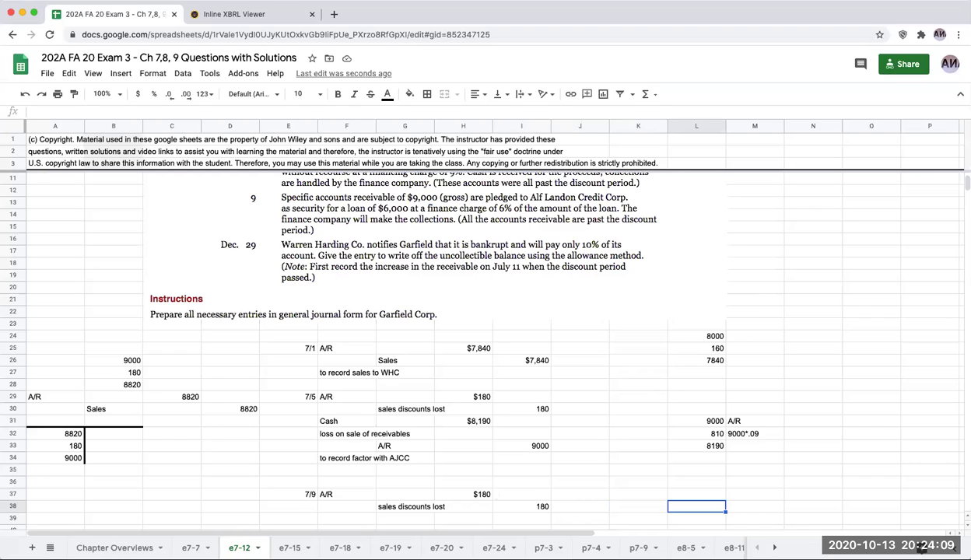
{"action": "key", "text": "Down"}
{"action": "key", "text": "Up"}
{"action": "type", "text": "loan"}
{"action": "key", "text": "Tab"}
{"action": "type", "text": "6000"}
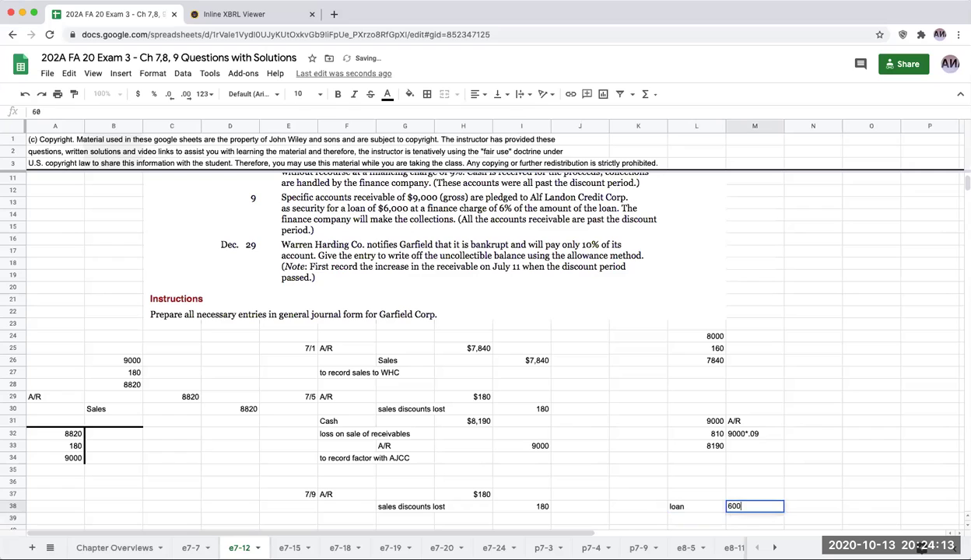
{"action": "key", "text": "Return"}
- Add a finance charge row computing 6000*.06 = 360, with the 6000*.06 working noted beside it
{"action": "type", "text": "fi"}
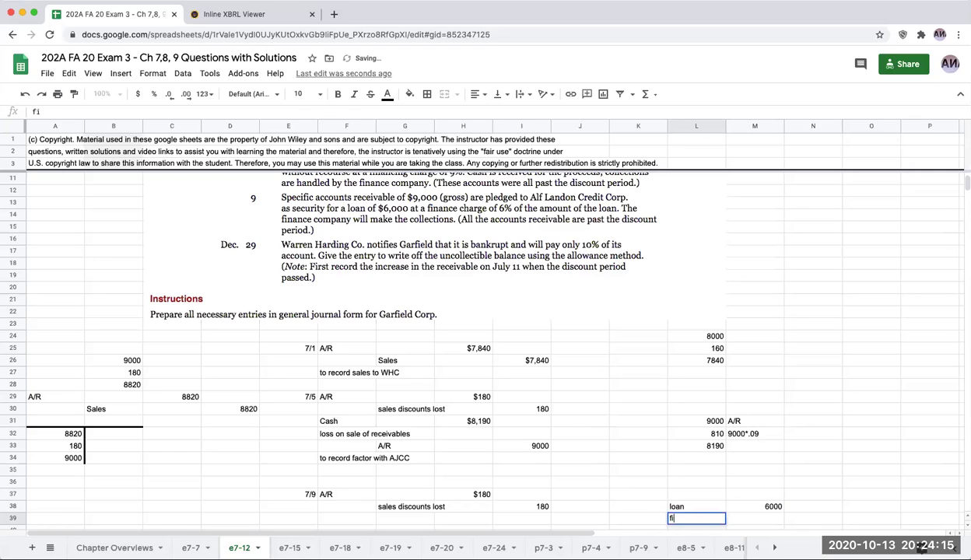
{"action": "type", "text": "nance charge"}
{"action": "key", "text": "Return"}
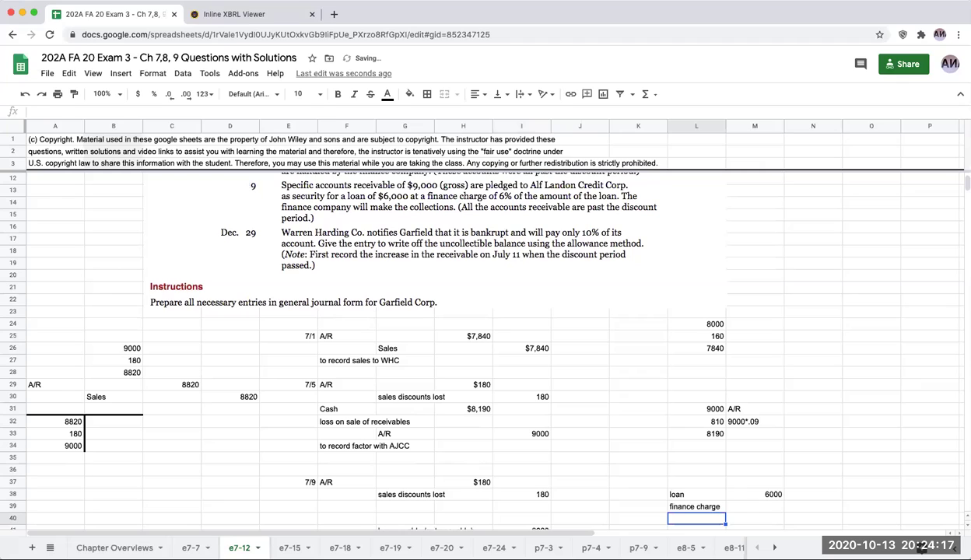
{"action": "key", "text": "Up"}
{"action": "key", "text": "Right"}
{"action": "type", "text": "="}
{"action": "key", "text": "Up"}
{"action": "type", "text": "*"}
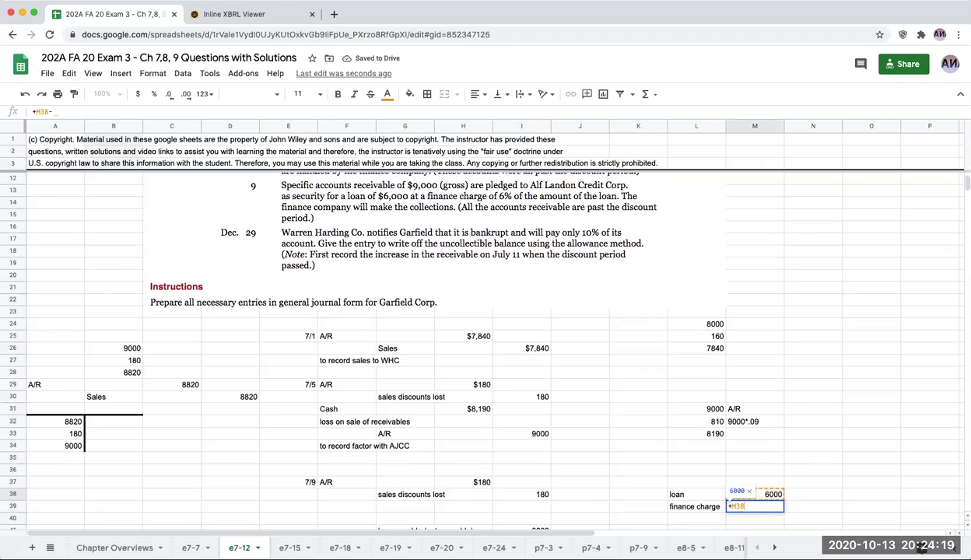
{"action": "type", "text": ".06"}
{"action": "key", "text": "Tab"}
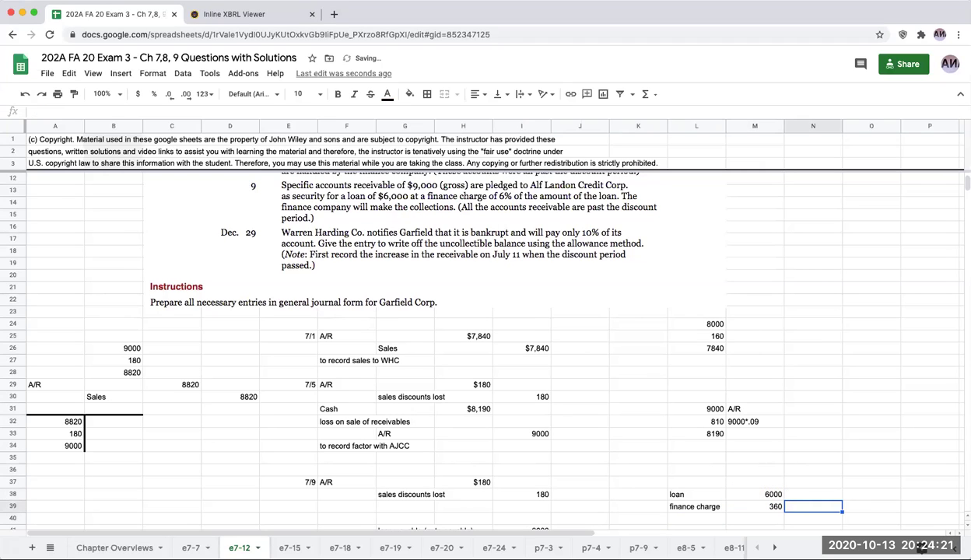
{"action": "type", "text": "="}
{"action": "key", "text": "Left"}
{"action": "key", "text": "Escape"}
{"action": "type", "text": "6000*.06"}
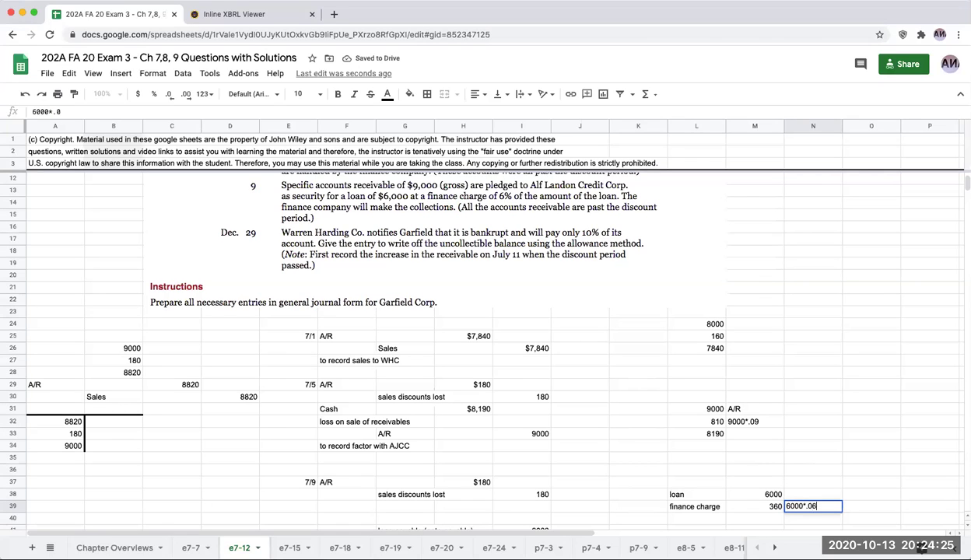
{"action": "key", "text": "Return"}
- Add a cash received row computing loan minus finance charge, giving 5640
{"action": "key", "text": "Left"}
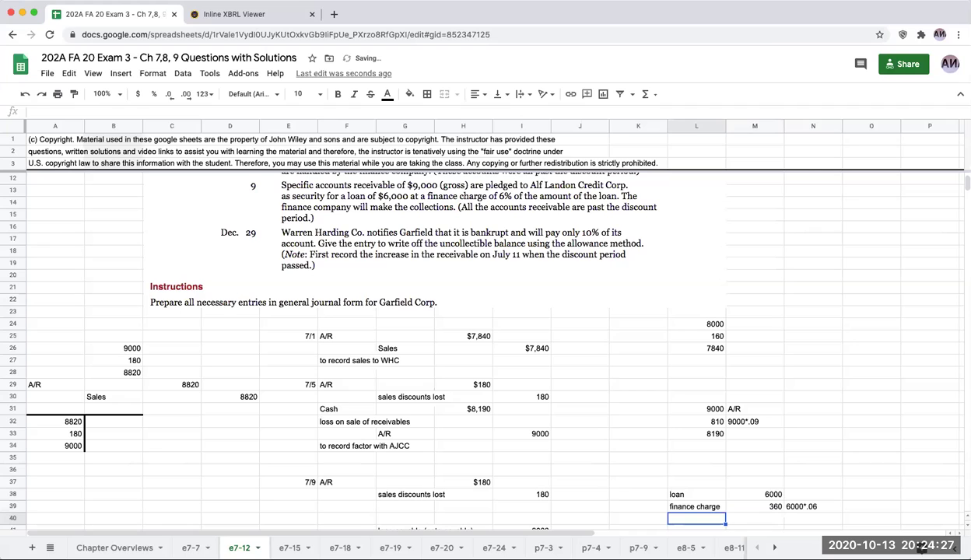
{"action": "type", "text": "cash received"}
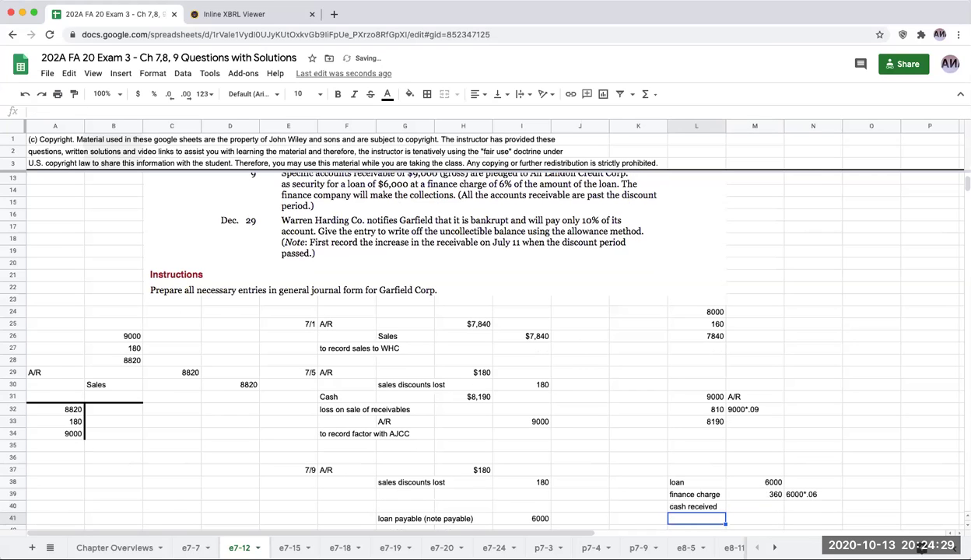
{"action": "key", "text": "Tab"}
{"action": "type", "text": "+"}
{"action": "key", "text": "Up"}
{"action": "key", "text": "Up"}
{"action": "type", "text": "-"}
{"action": "key", "text": "Up"}
{"action": "key", "text": "Return"}
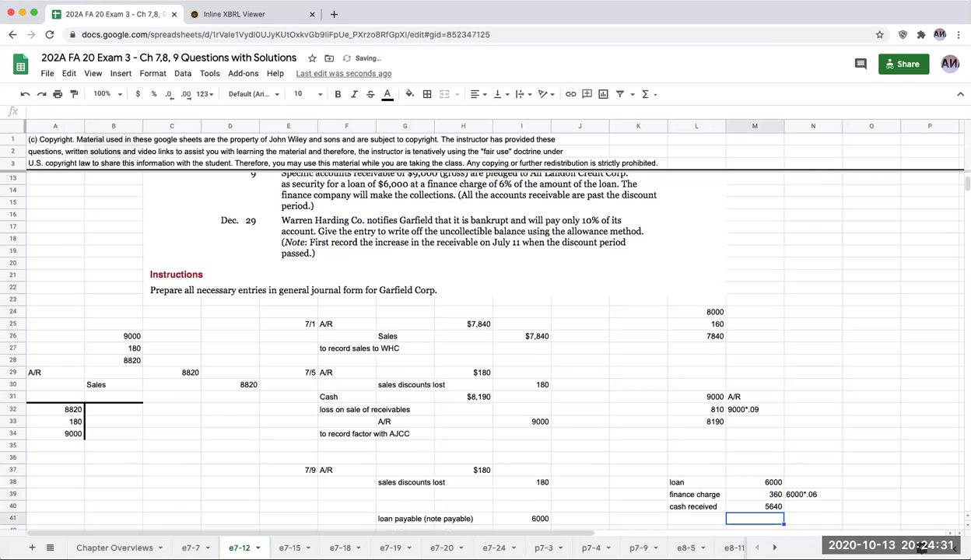
- Debit cash $5,640 and enter a second $360 debit in the journal
{"action": "key", "text": "Left"}
{"action": "key", "text": "Left"}
{"action": "key", "text": "Left"}
{"action": "key", "text": "Left"}
{"action": "key", "text": "Left"}
{"action": "key", "text": "Left"}
{"action": "key", "text": "Left"}
{"action": "key", "text": "Up"}
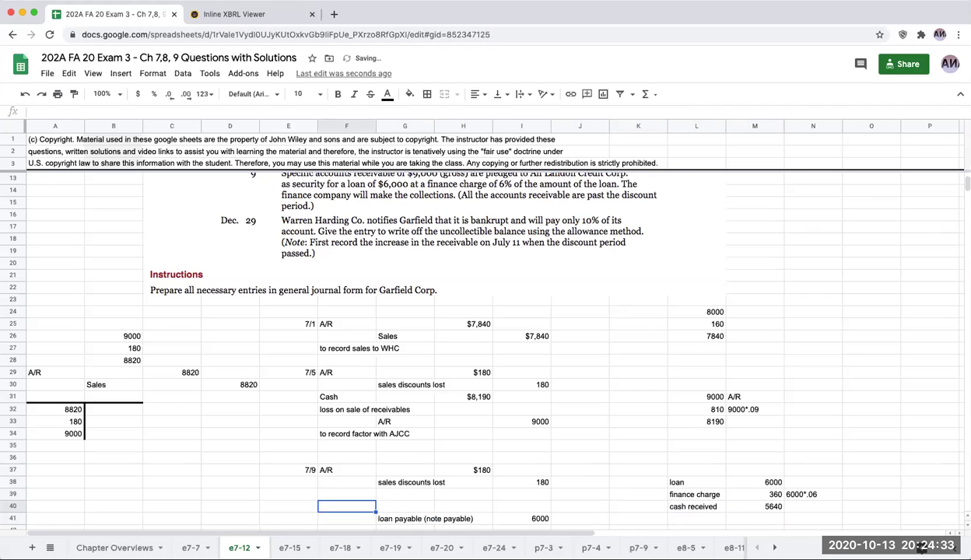
{"action": "key", "text": "Up"}
{"action": "type", "text": "cash"}
{"action": "key", "text": "Tab"}
{"action": "key", "text": "Tab"}
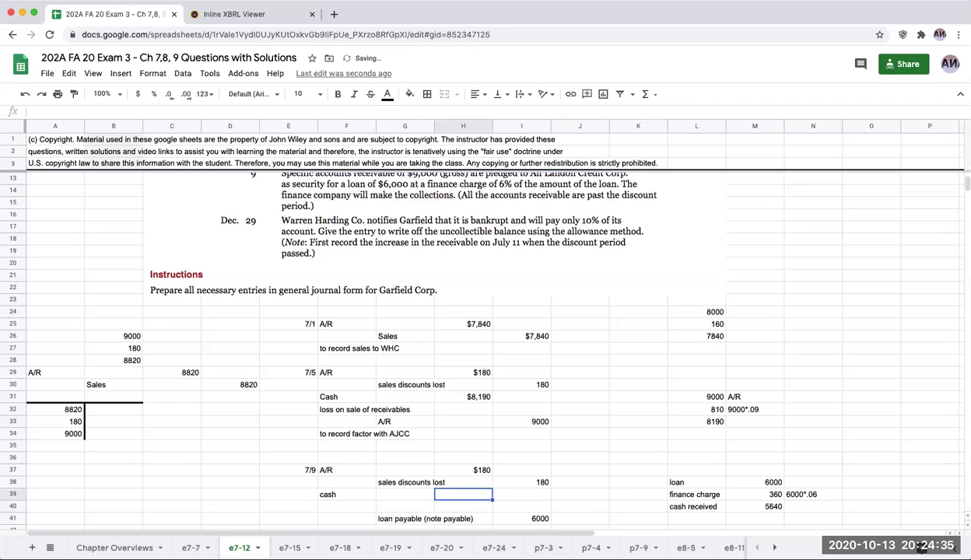
{"action": "type", "text": "5,640"}
{"action": "key", "text": "Return"}
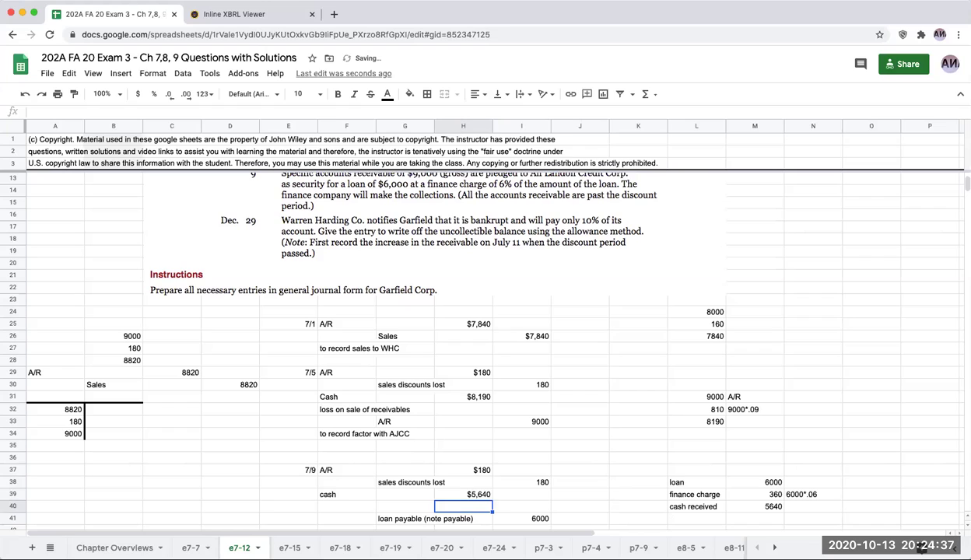
{"action": "type", "text": "+"}
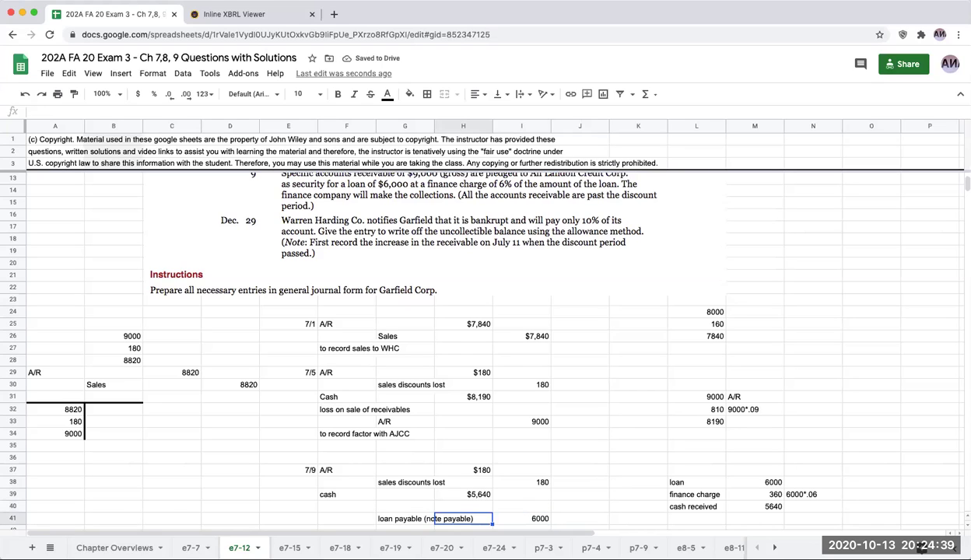
{"action": "type", "text": "360"}
{"action": "key", "text": "Return"}
{"action": "key", "text": "Up"}
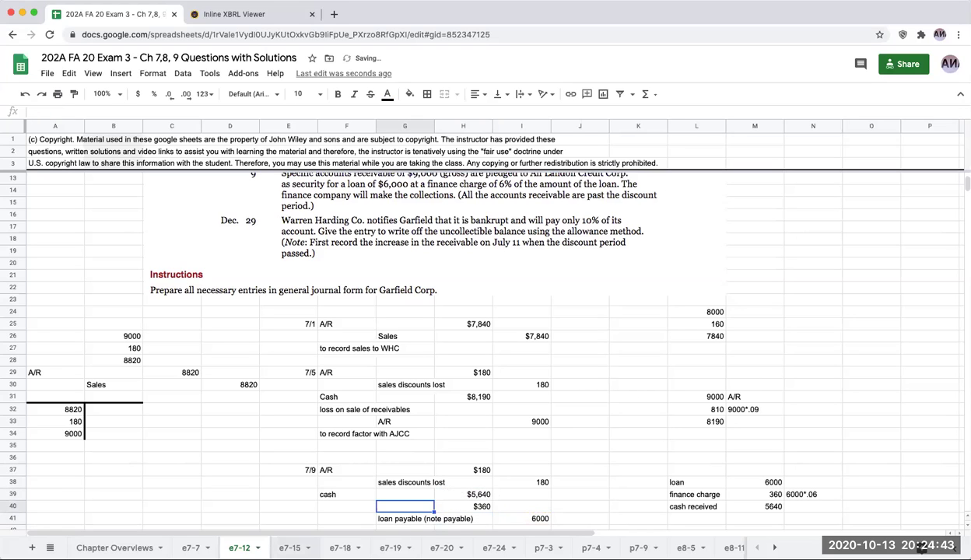
- Label the $360 debit as interest expense (financing charge)
{"action": "left_click", "coordinate": [289, 548]}
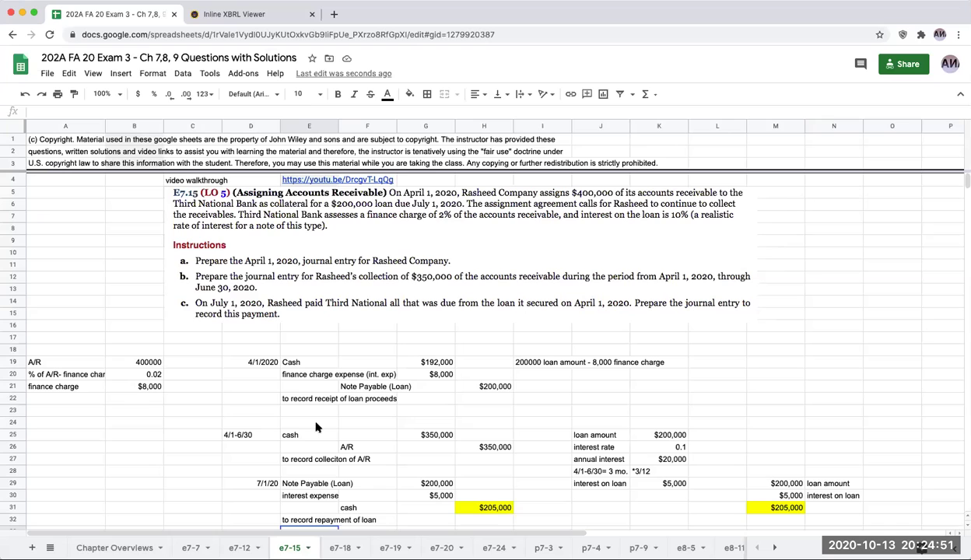
{"action": "left_click", "coordinate": [239, 547]}
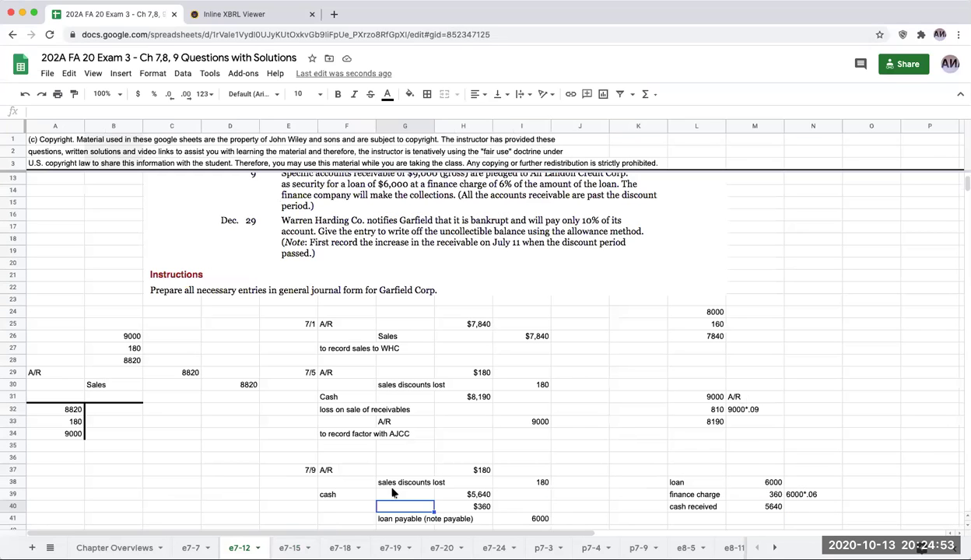
{"action": "left_click", "coordinate": [333, 507]}
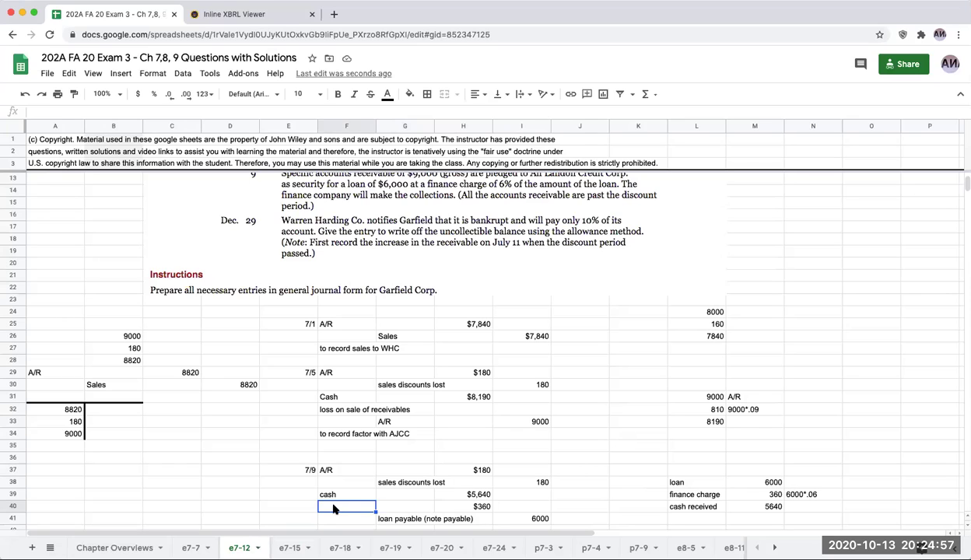
{"action": "type", "text": "interest expense ("}
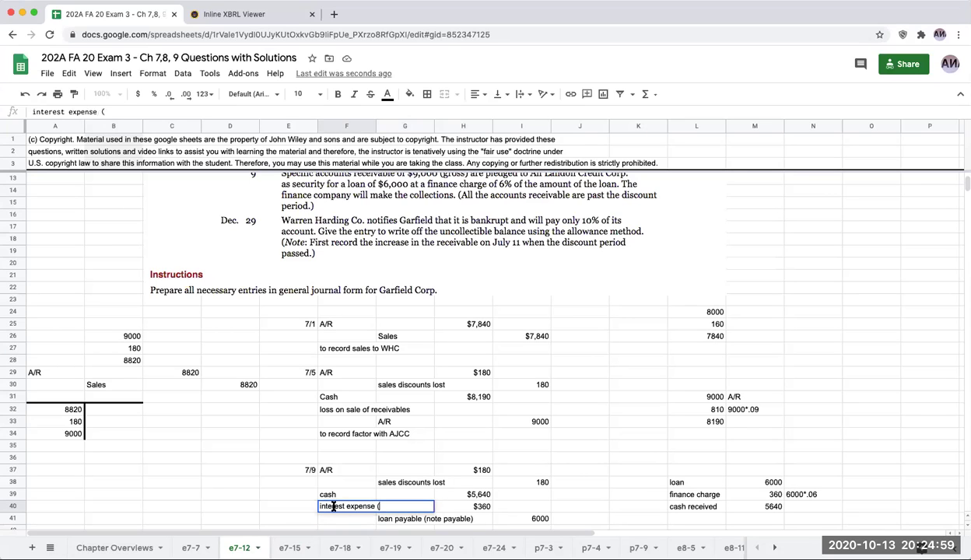
{"action": "type", "text": "f"}
{"action": "type", "text": "inan"}
{"action": "type", "text": "cing charge)"}
{"action": "key", "text": "Return"}
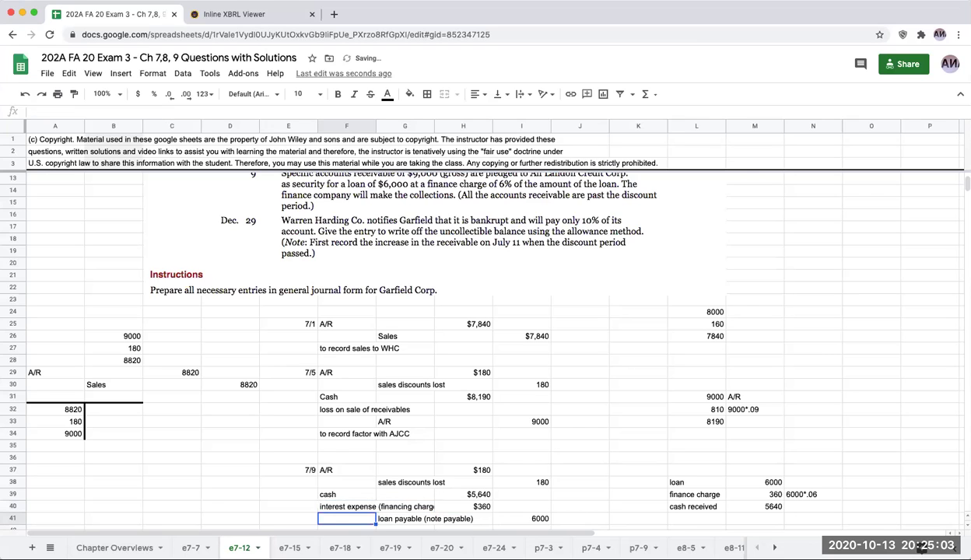
- Add the explanation line 'to record loan from Alf Landon' below the entry
{"action": "key", "text": "Down"}
{"action": "type", "text": "to"}
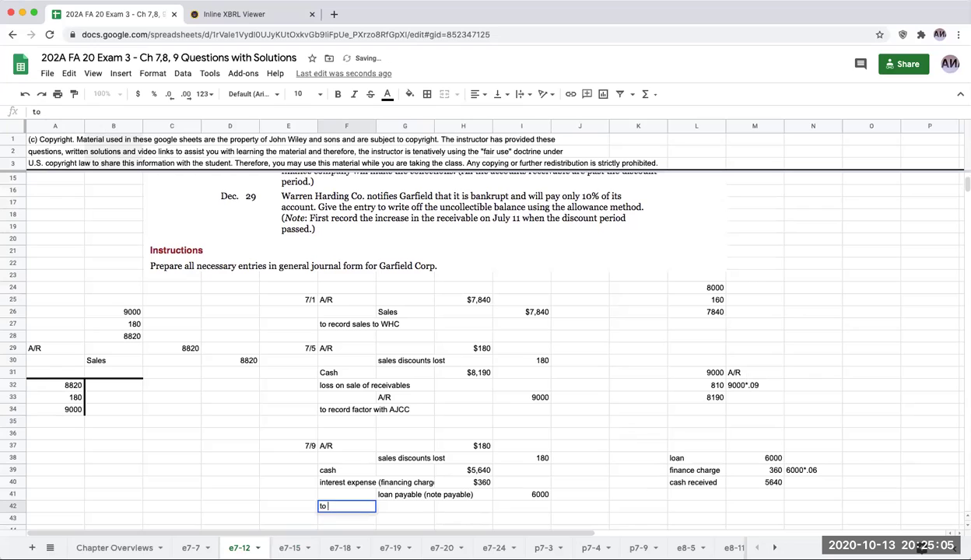
{"action": "type", "text": " reoc"}
{"action": "key", "text": "BackSpace"}
{"action": "key", "text": "BackSpace"}
{"action": "type", "text": "cord l"}
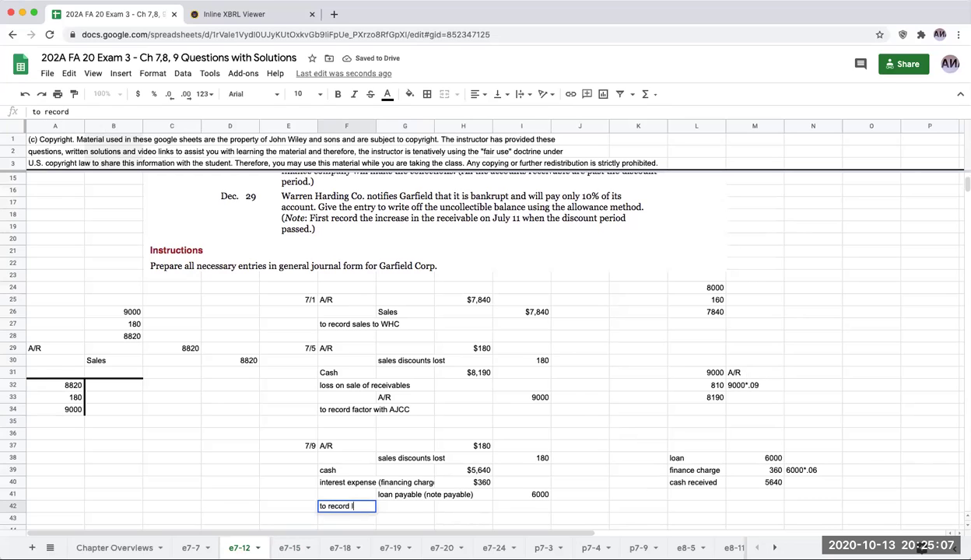
{"action": "type", "text": "oan from A"}
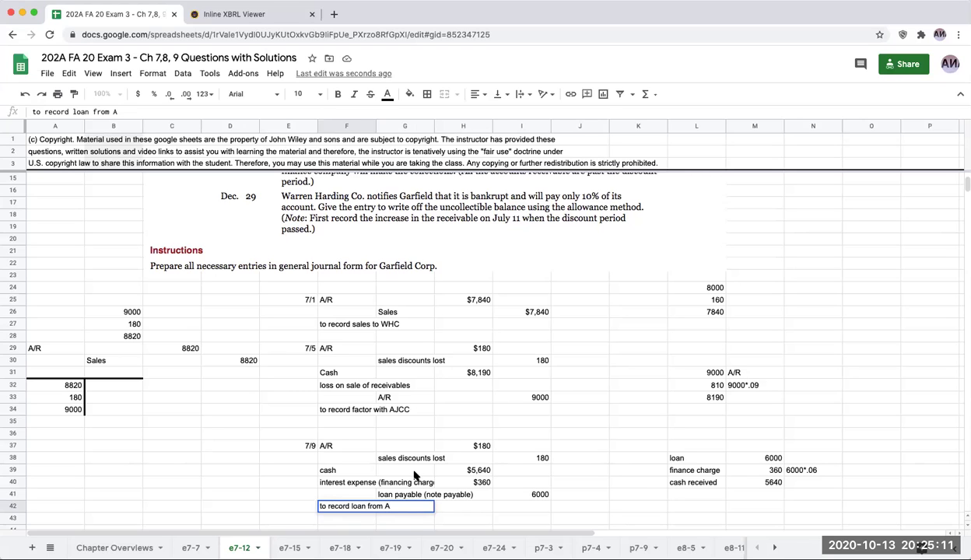
{"action": "scroll", "coordinate": [415, 475], "scroll_direction": "up", "scroll_amount": 3}
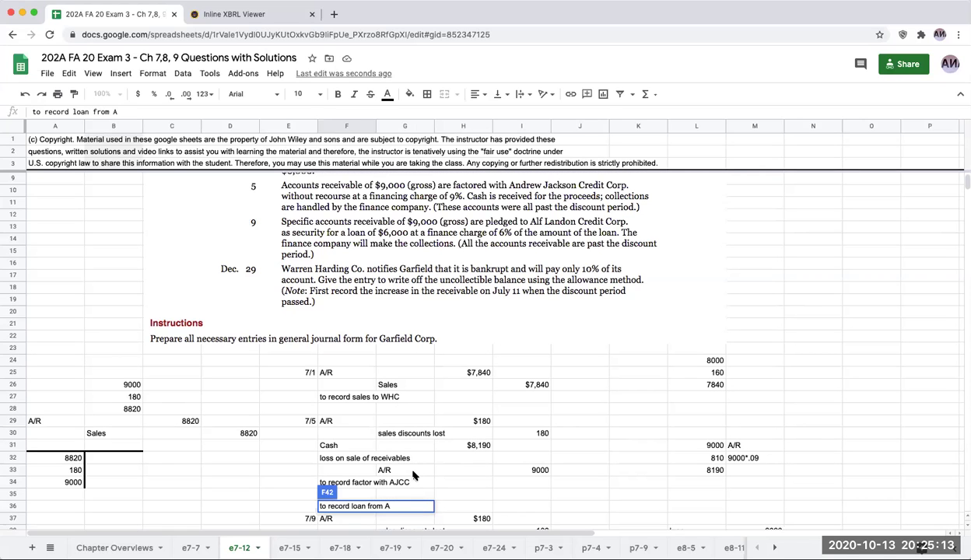
{"action": "type", "text": "lf Landon"}
{"action": "key", "text": "Return"}
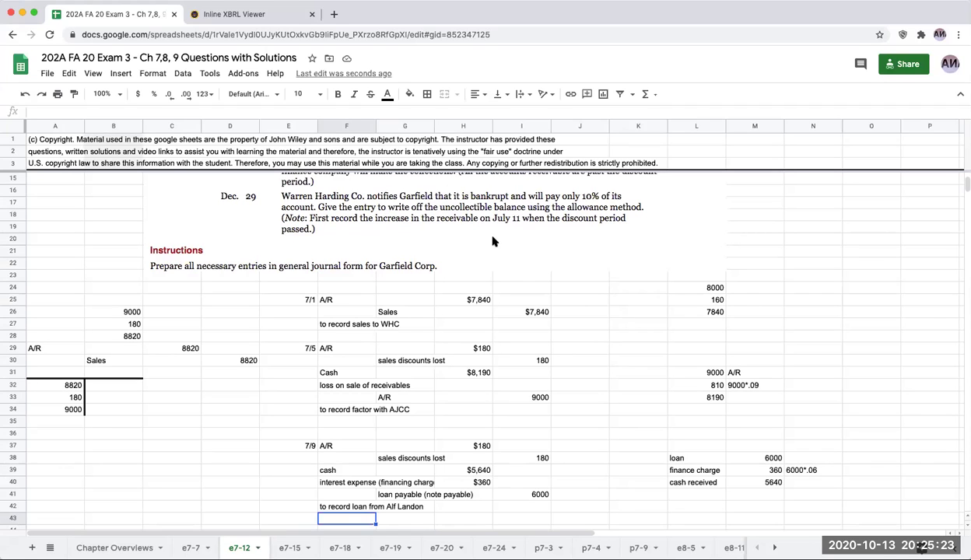
- Copy the existing T-account block below the journal and clear its copied numbers
{"action": "scroll", "coordinate": [372, 225], "scroll_direction": "up", "scroll_amount": 1}
{"action": "scroll", "coordinate": [360, 265], "scroll_direction": "up", "scroll_amount": 2}
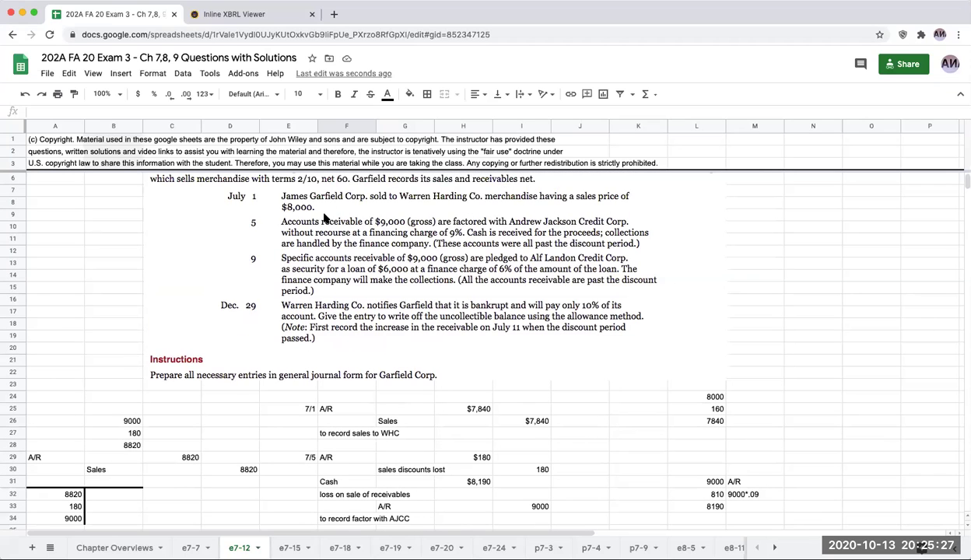
{"action": "scroll", "coordinate": [350, 352], "scroll_direction": "down", "scroll_amount": 2}
{"action": "scroll", "coordinate": [354, 356], "scroll_direction": "up", "scroll_amount": 1}
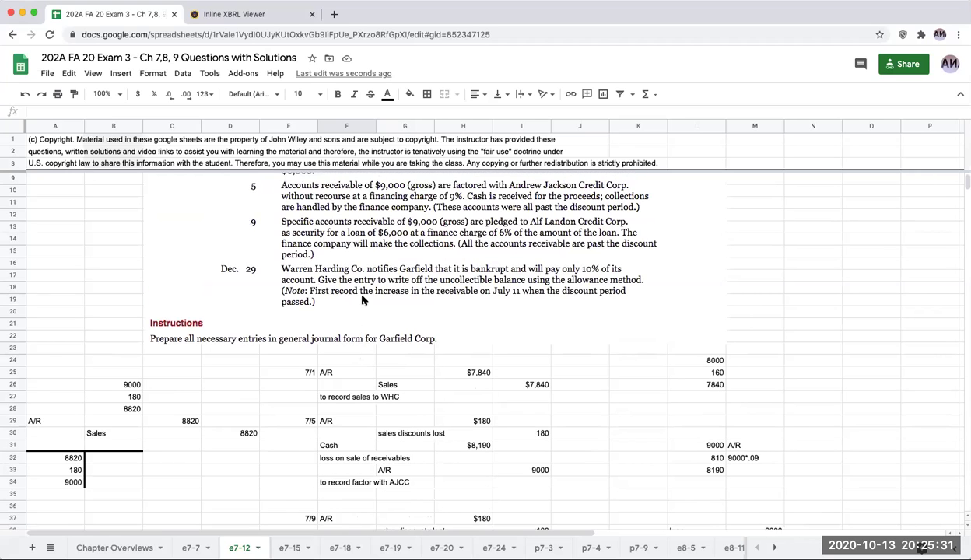
{"action": "scroll", "coordinate": [361, 300], "scroll_direction": "up", "scroll_amount": 1}
{"action": "scroll", "coordinate": [362, 300], "scroll_direction": "down", "scroll_amount": 5}
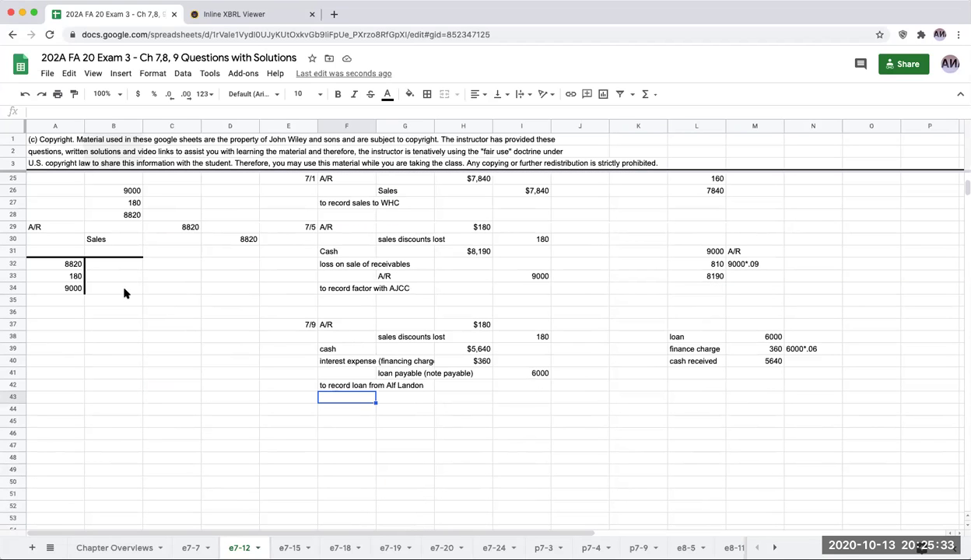
{"action": "left_click_drag", "start_coordinate": [59, 264], "coordinate": [92, 300]}
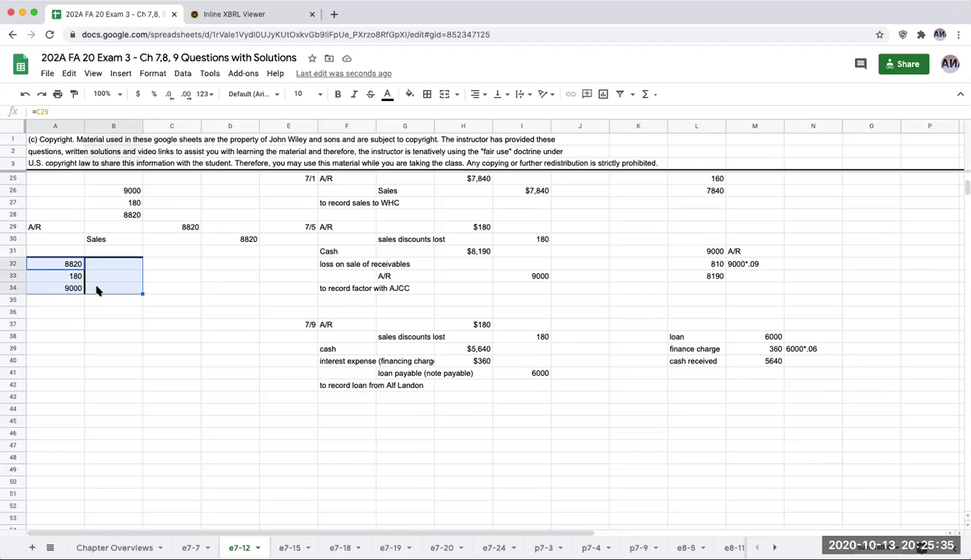
{"action": "key", "text": "ctrl+c"}
{"action": "left_click", "coordinate": [56, 417]}
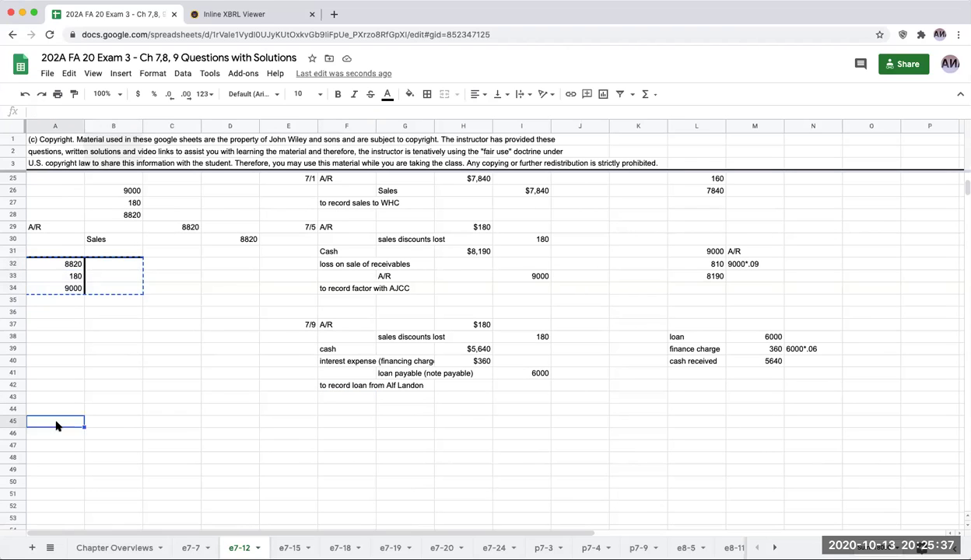
{"action": "key", "text": "ctrl+v"}
{"action": "left_click", "coordinate": [73, 444]}
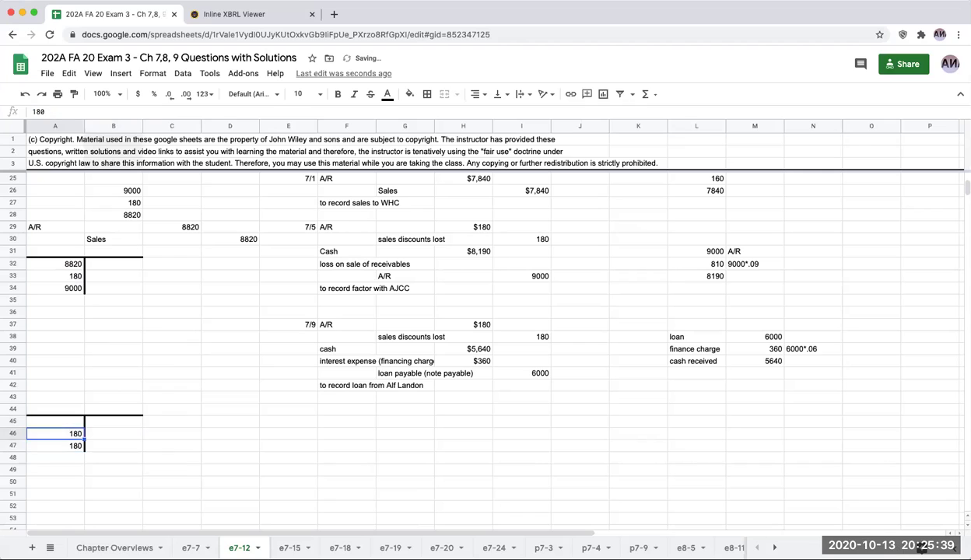
{"action": "key", "text": "Delete"}
- Title the new T-account 'A/R- Harding' and enter 7840 as its first debit
{"action": "key", "text": "Up"}
{"action": "key", "text": "Up"}
{"action": "key", "text": "Up"}
{"action": "type", "text": "A/R-"}
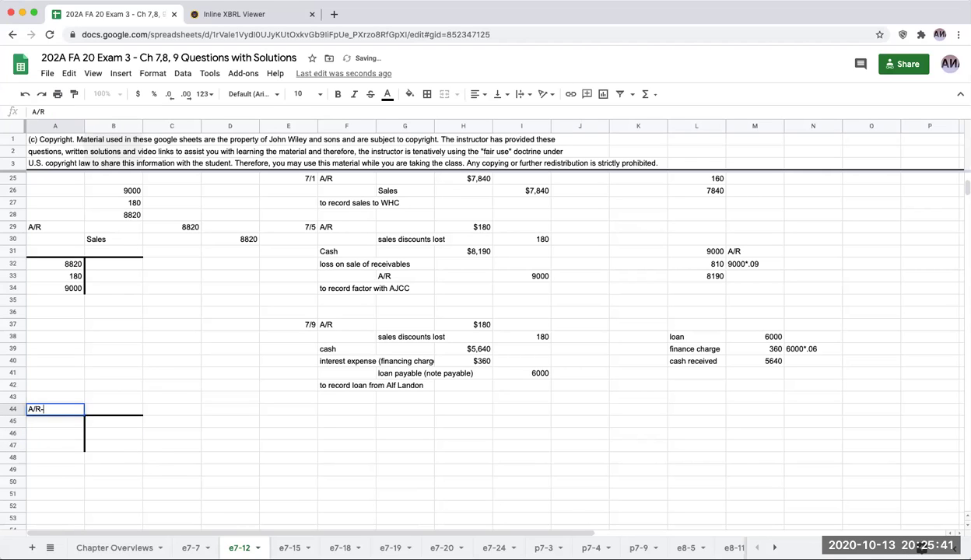
{"action": "type", "text": " Harding"}
{"action": "key", "text": "Return"}
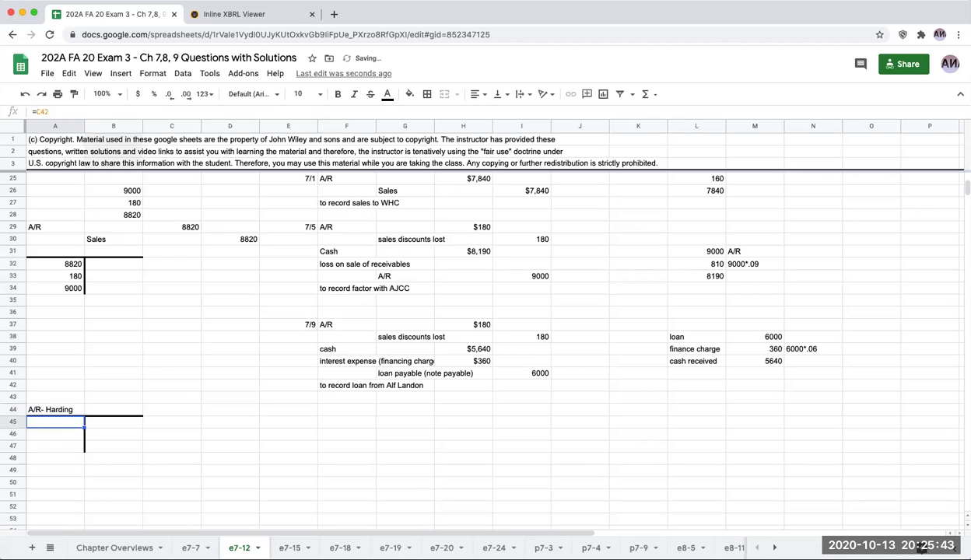
{"action": "type", "text": "7840"}
{"action": "key", "text": "Return"}
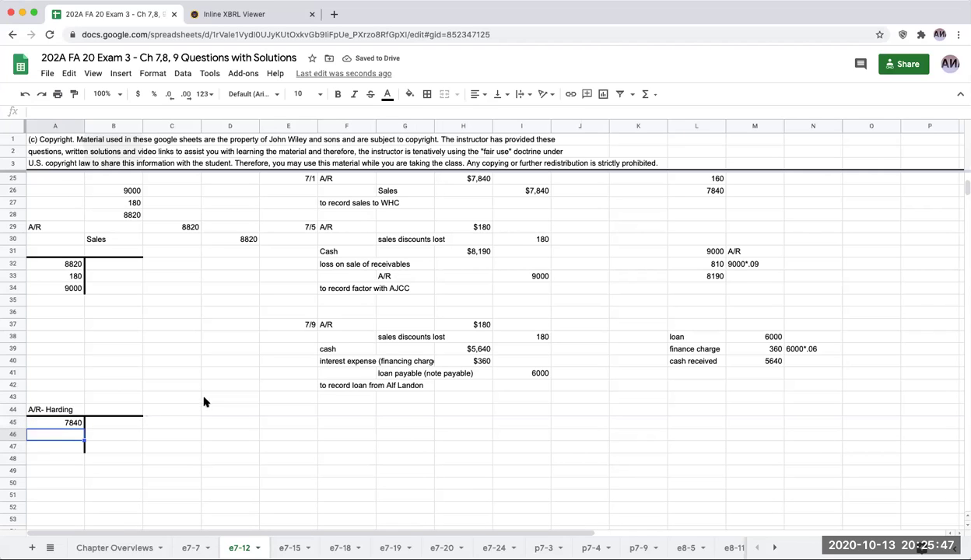
- Start a 12/29 entry debiting A/R and crediting sales discounts lost
{"action": "left_click", "coordinate": [299, 408]}
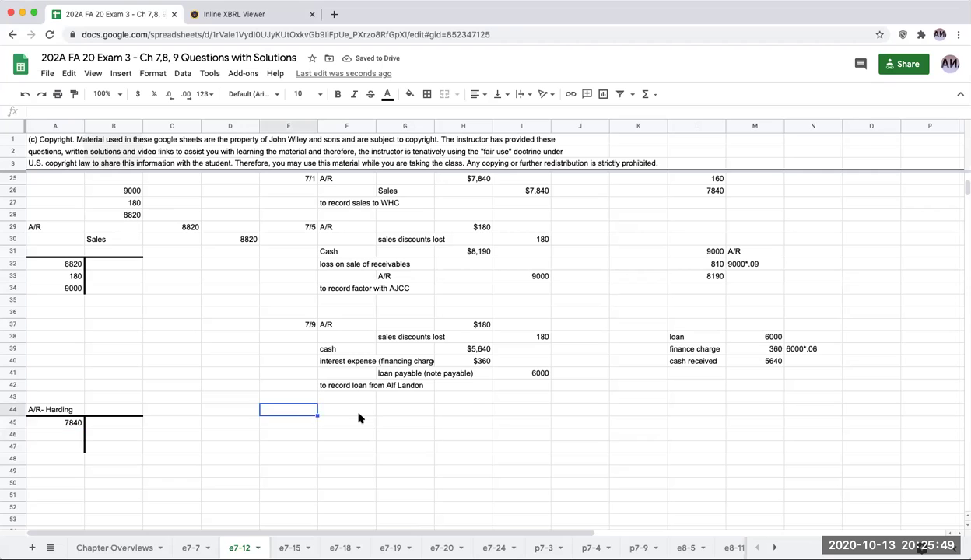
{"action": "scroll", "coordinate": [342, 412], "scroll_direction": "up", "scroll_amount": 2}
{"action": "scroll", "coordinate": [359, 418], "scroll_direction": "up", "scroll_amount": 3}
{"action": "scroll", "coordinate": [359, 418], "scroll_direction": "down", "scroll_amount": 3}
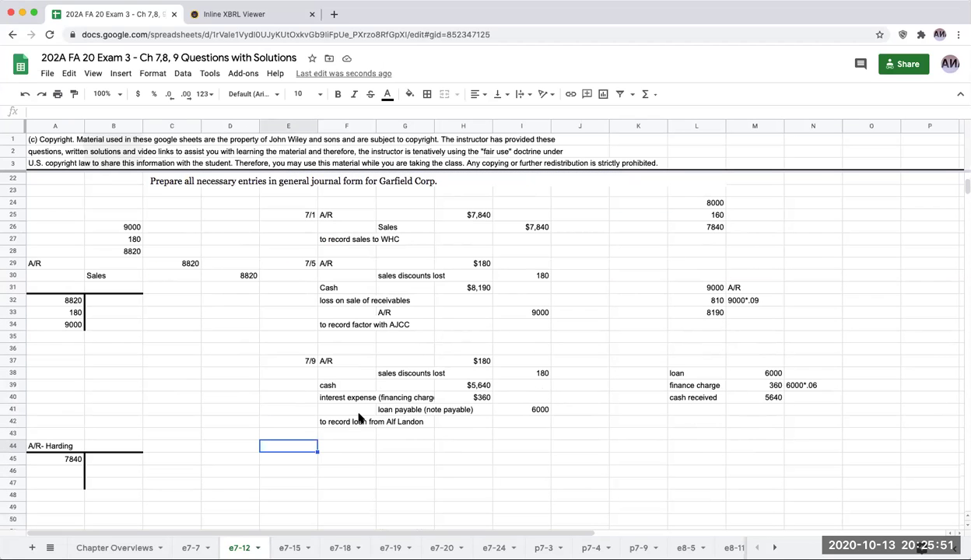
{"action": "type", "text": "12/29"}
{"action": "key", "text": "Tab"}
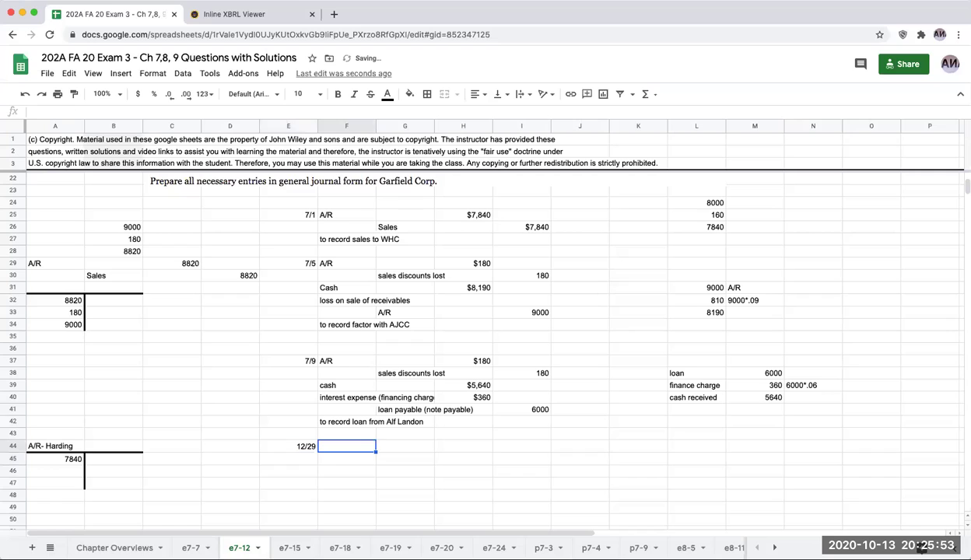
{"action": "type", "text": "A/R"}
{"action": "key", "text": "Return"}
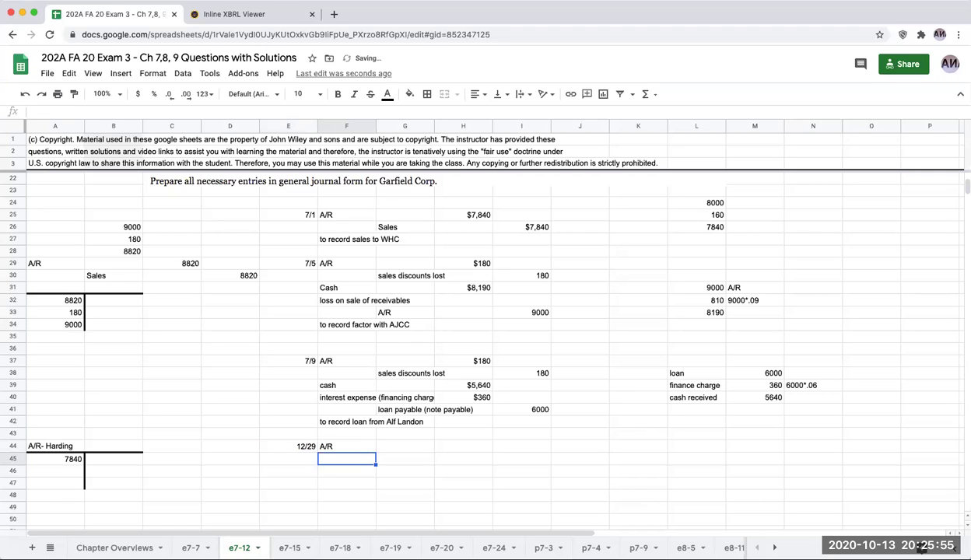
{"action": "key", "text": "Tab"}
{"action": "type", "text": "sales "}
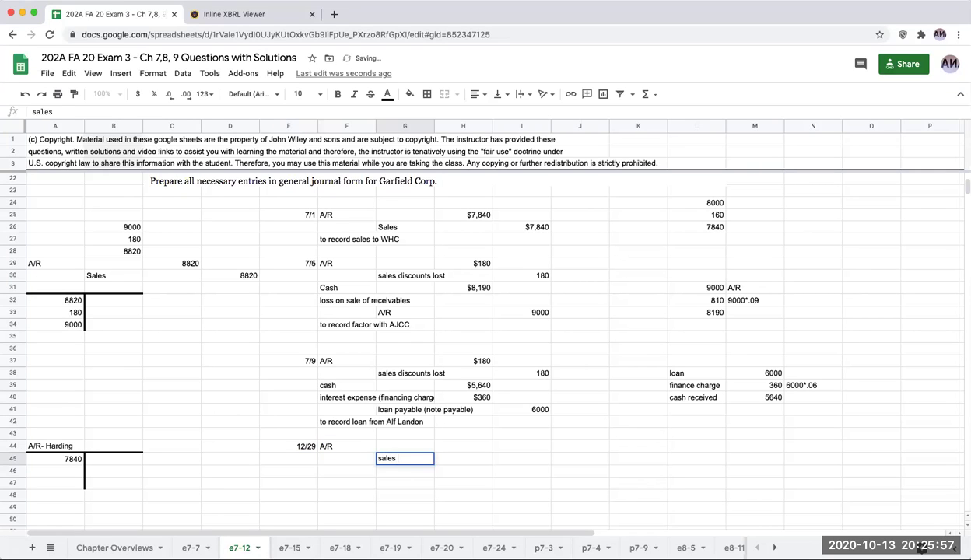
{"action": "type", "text": "discounts los"}
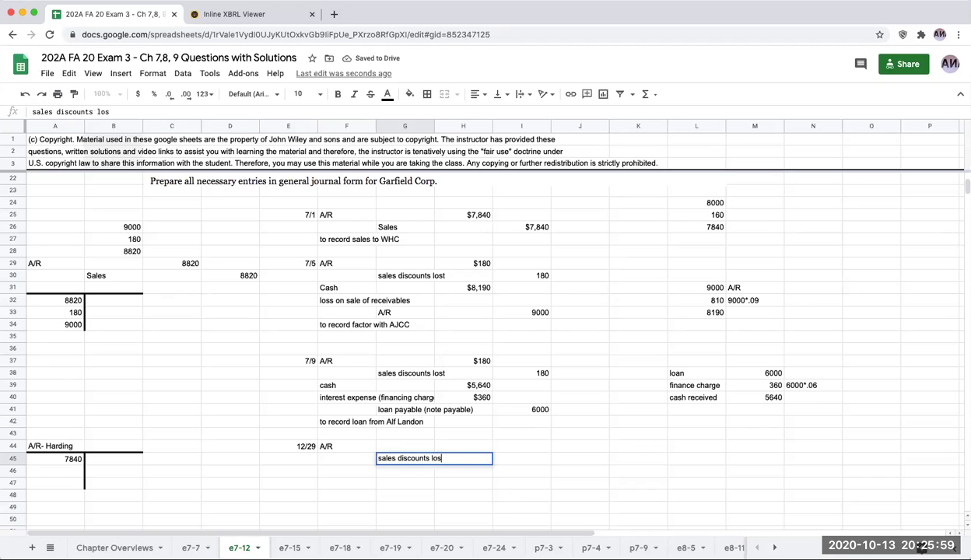
{"action": "type", "text": "t"}
{"action": "key", "text": "Tab"}
- Enter the $160 debit and 160 credit, and post 160 to the Harding T-account
{"action": "key", "text": "Up"}
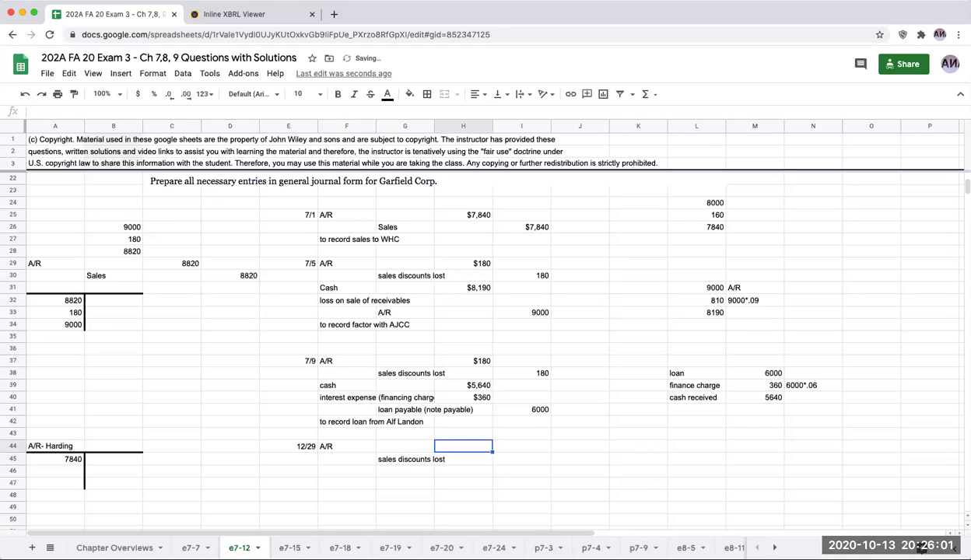
{"action": "type", "text": "160"}
{"action": "key", "text": "Return"}
{"action": "key", "text": "Right"}
{"action": "type", "text": "160"}
{"action": "key", "text": "Left"}
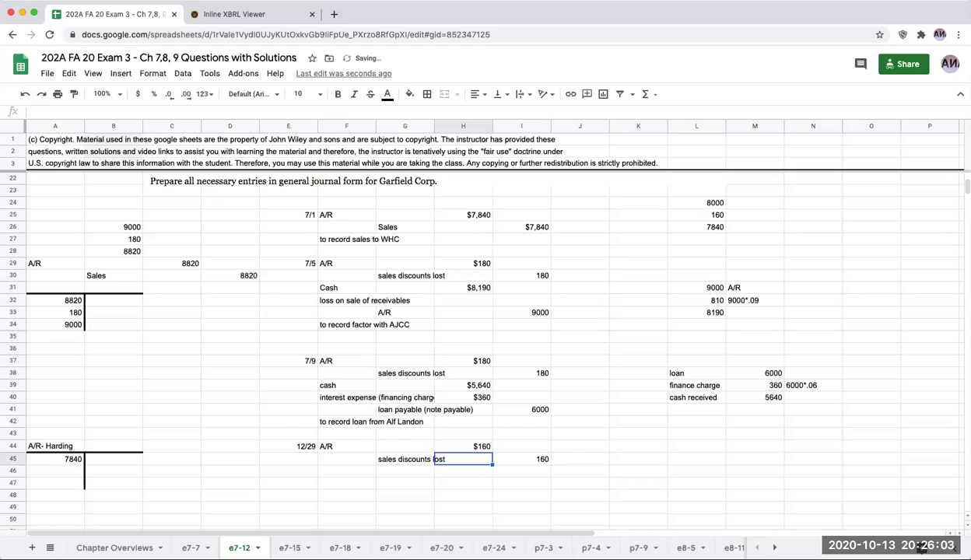
{"action": "key", "text": "Left"}
{"action": "key", "text": "Left"}
{"action": "key", "text": "Left"}
{"action": "key", "text": "Left"}
{"action": "key", "text": "Left"}
{"action": "key", "text": "Left"}
{"action": "key", "text": "Down"}
{"action": "type", "text": "160"}
{"action": "key", "text": "Return"}
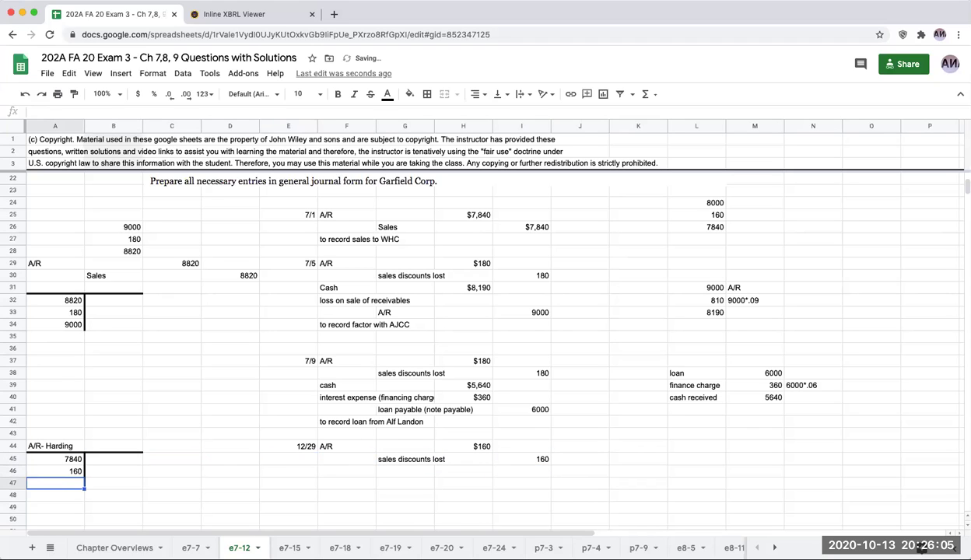
{"action": "left_click_drag", "start_coordinate": [109, 483], "coordinate": [66, 487]}
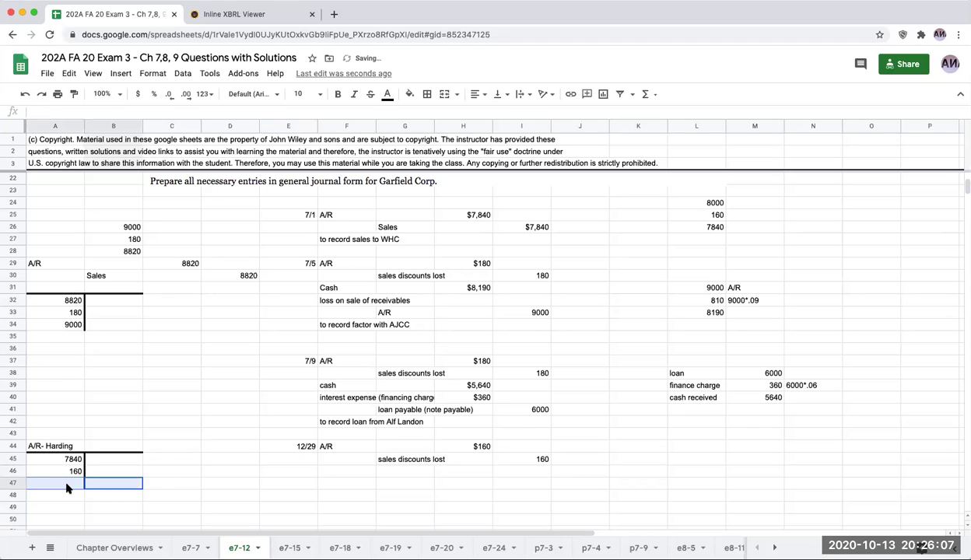
- Extend the T-account's dividing line, draw a total rule, and enter the 8000 balance
{"action": "left_click", "coordinate": [63, 496]}
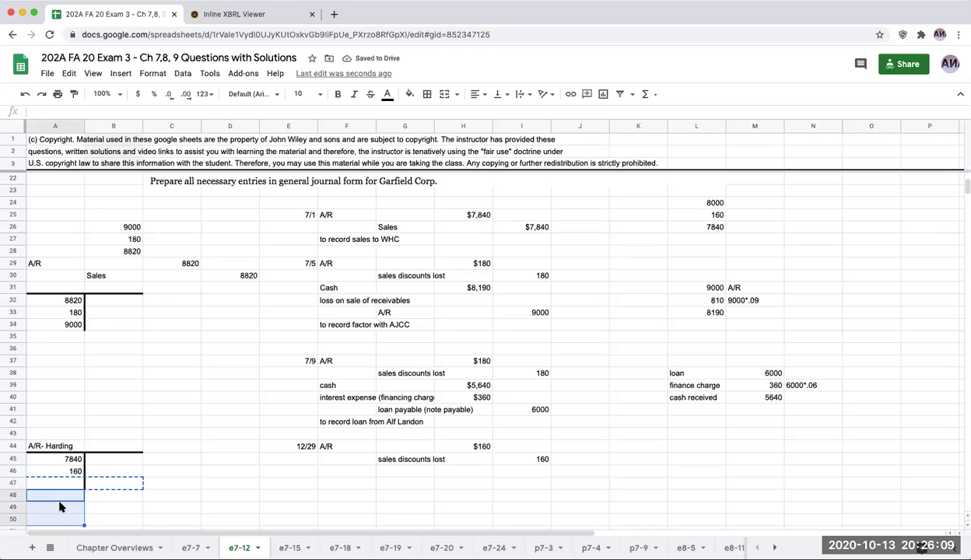
{"action": "key", "text": "ctrl+v"}
{"action": "left_click_drag", "start_coordinate": [68, 482], "coordinate": [97, 482]}
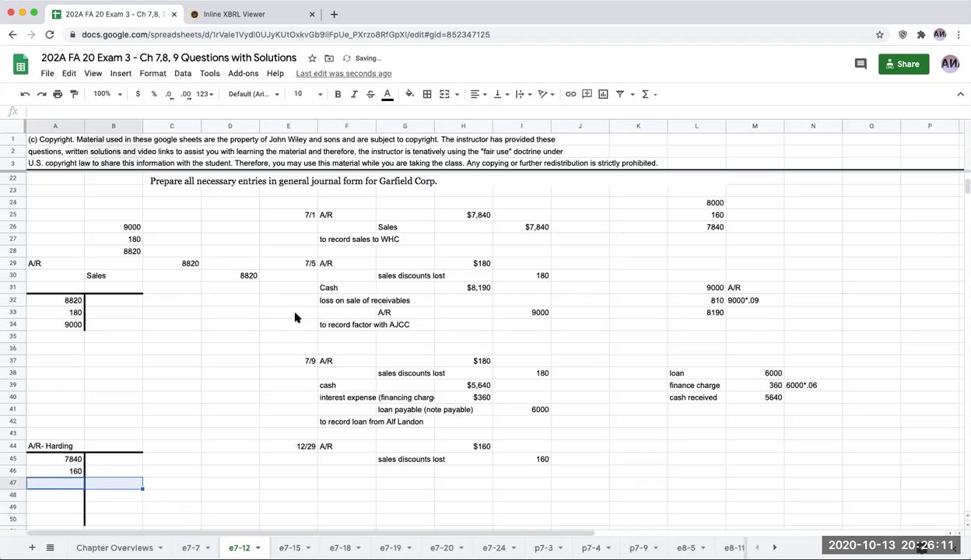
{"action": "left_click", "coordinate": [426, 94]}
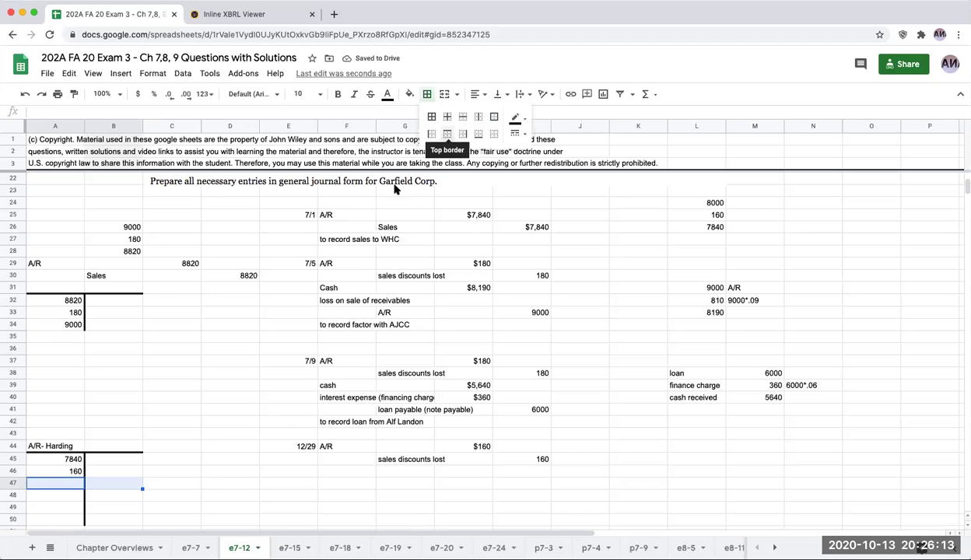
{"action": "left_click", "coordinate": [447, 133]}
{"action": "left_click", "coordinate": [81, 483]}
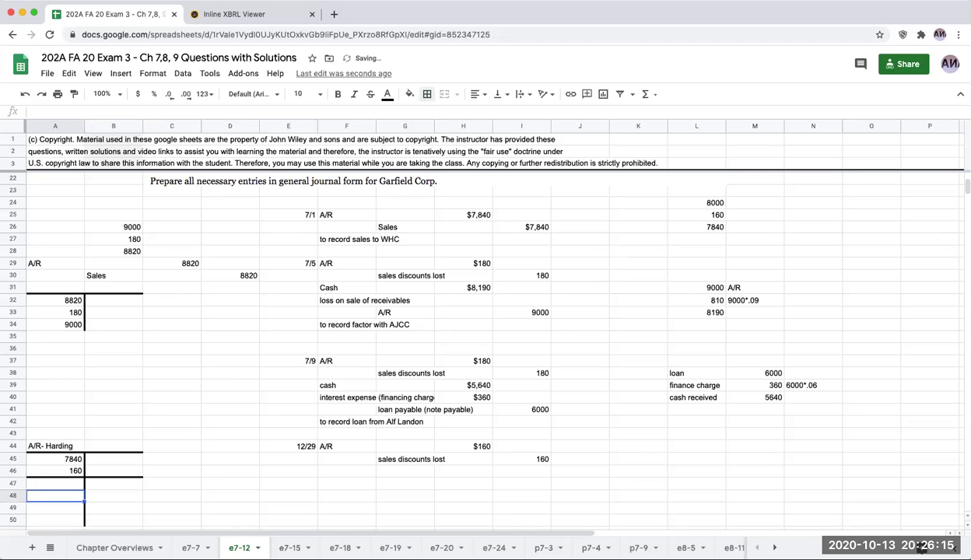
{"action": "type", "text": "8000"}
{"action": "key", "text": "Return"}
{"action": "key", "text": "Down"}
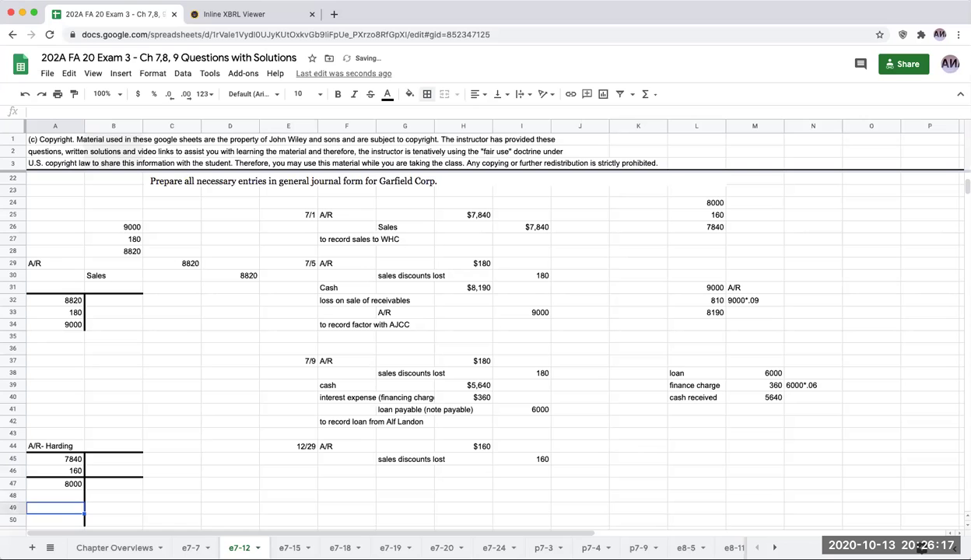
{"action": "key", "text": "Down"}
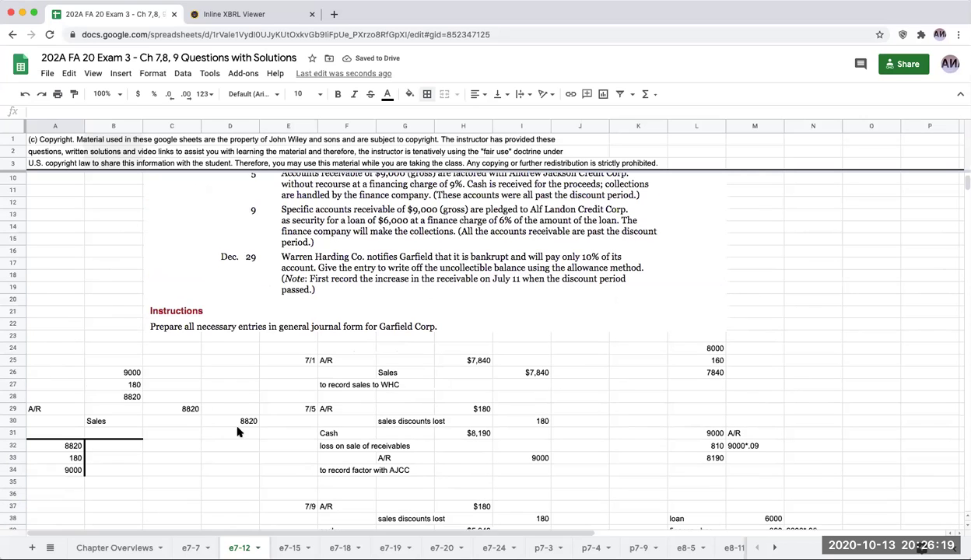
- Rule off the T-account's bottom row and enter =+A47*.1 to show 800
{"action": "scroll", "coordinate": [153, 467], "scroll_direction": "up", "scroll_amount": 4}
{"action": "scroll", "coordinate": [395, 346], "scroll_direction": "down", "scroll_amount": 5}
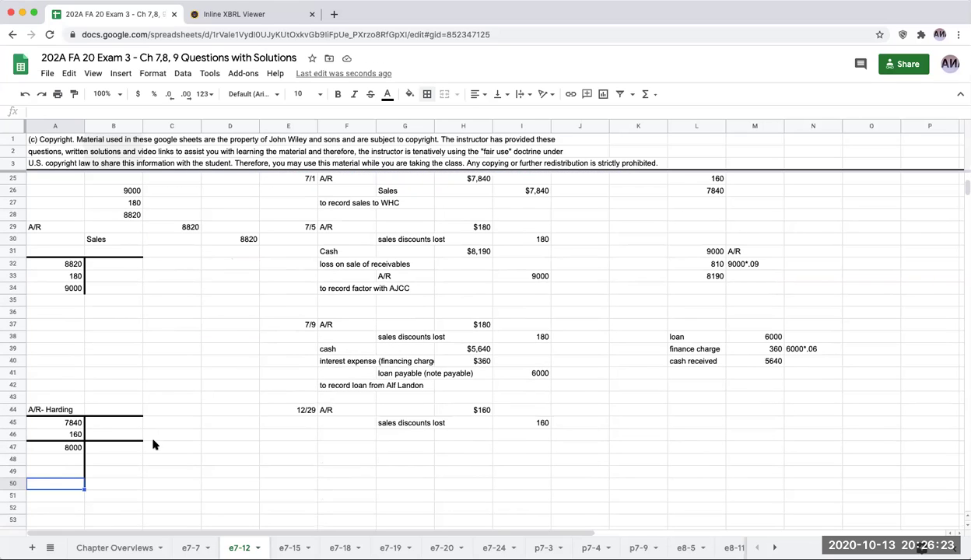
{"action": "left_click_drag", "start_coordinate": [107, 481], "coordinate": [76, 480]}
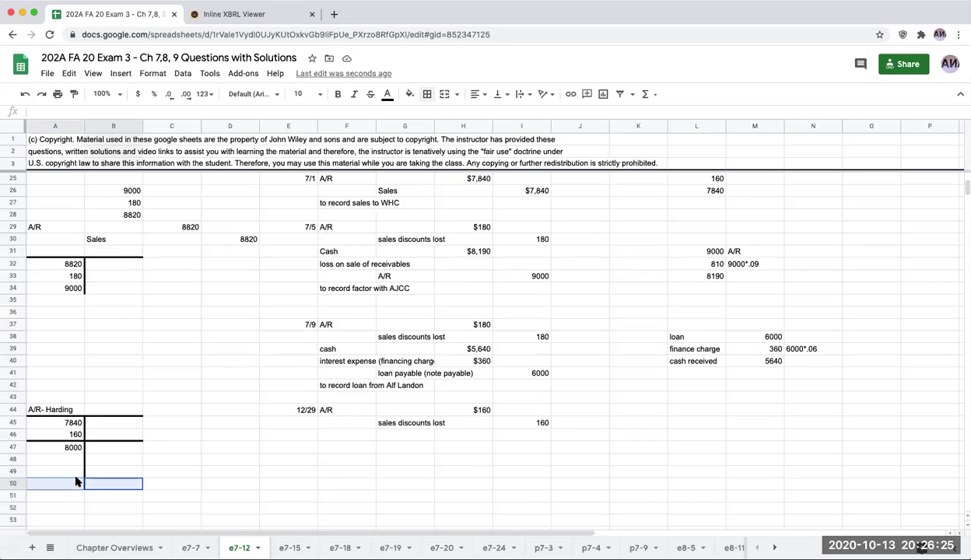
{"action": "left_click", "coordinate": [436, 100]}
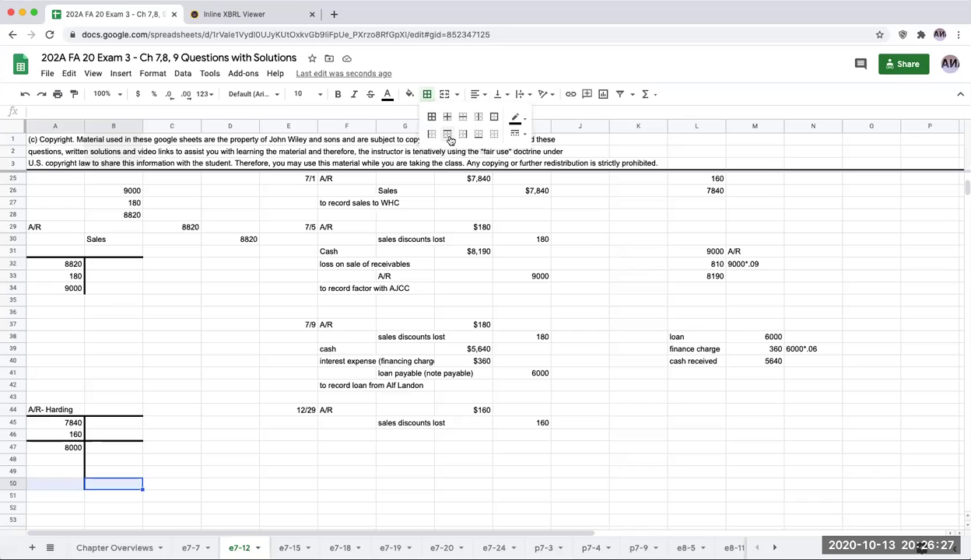
{"action": "left_click", "coordinate": [448, 134]}
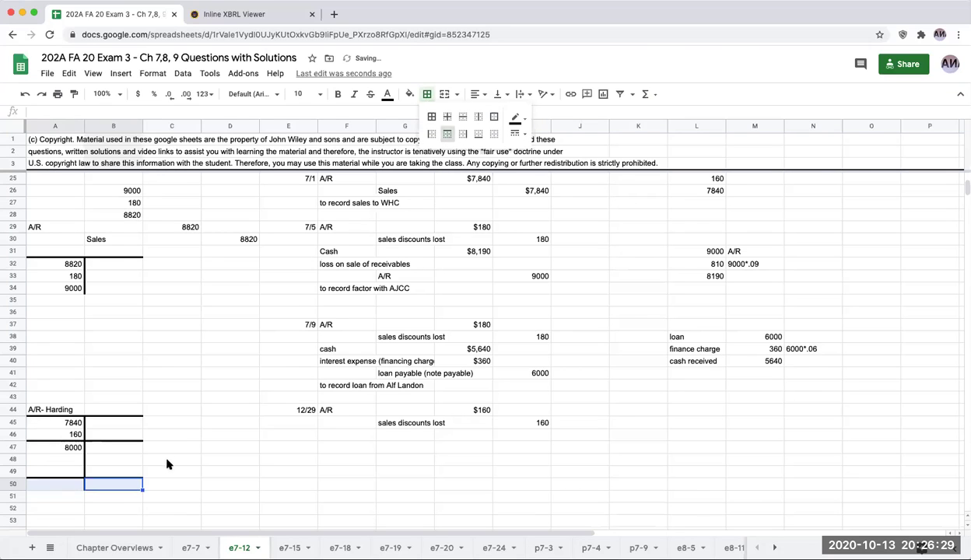
{"action": "left_click", "coordinate": [79, 484]}
{"action": "type", "text": "+"}
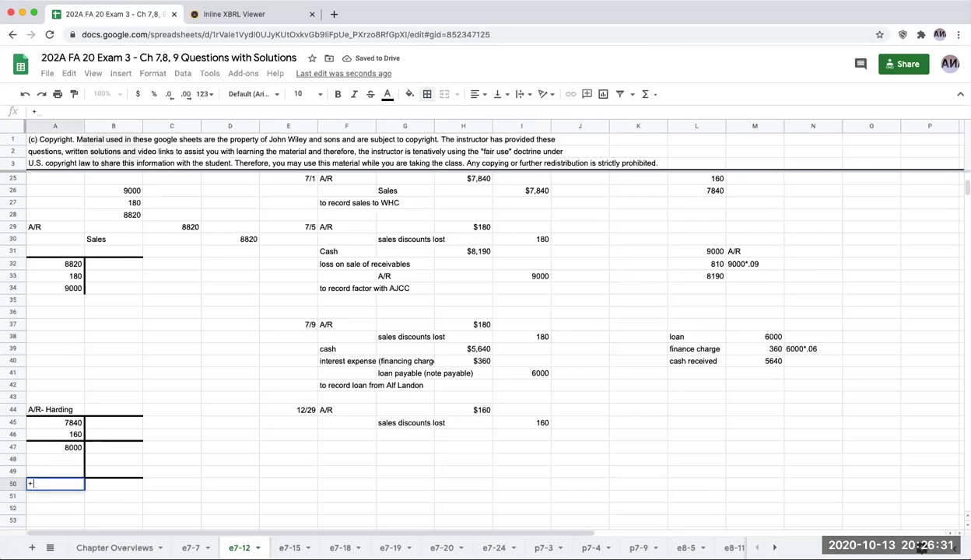
{"action": "type", "text": "A47*.1"}
{"action": "key", "text": "Return"}
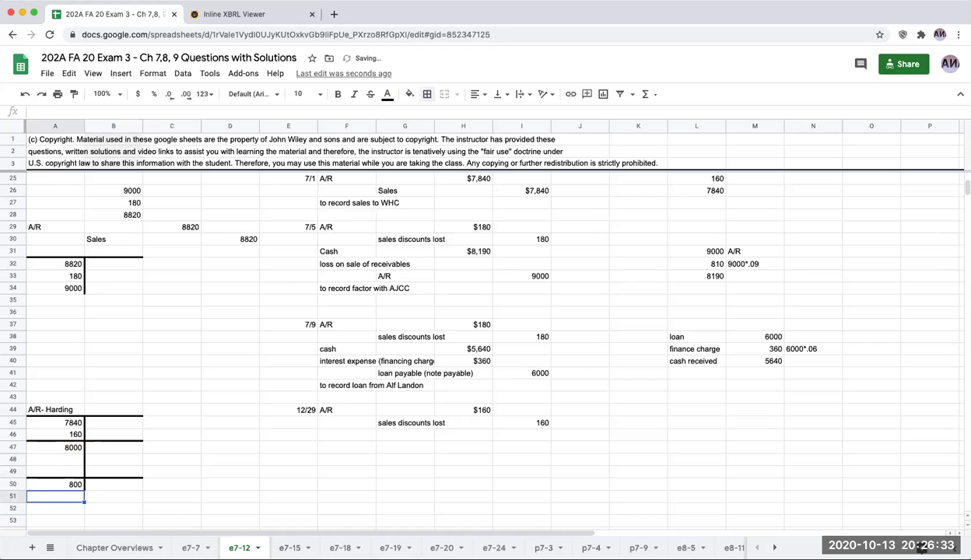
- Note the 8000*10% working below the 800 balance
{"action": "key", "text": "Down"}
{"action": "type", "text": "8000"}
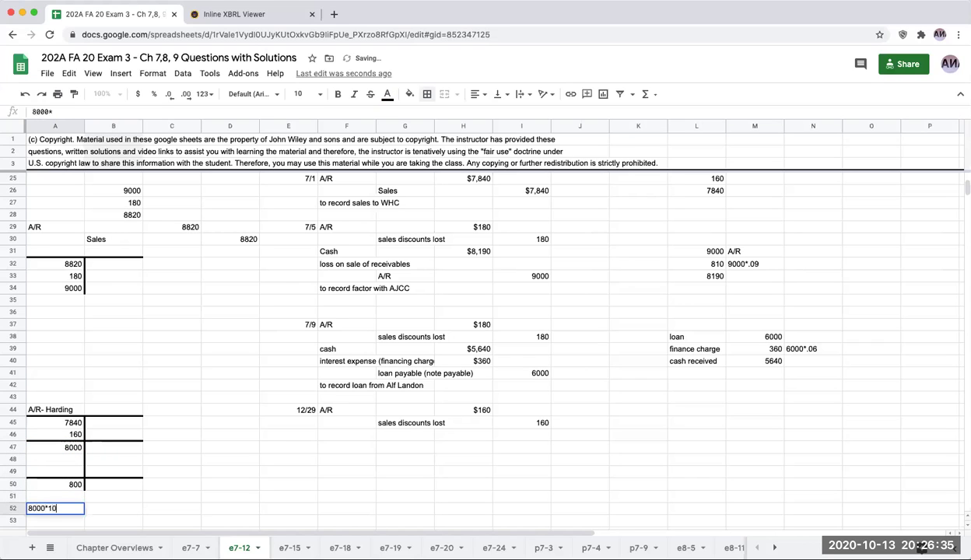
{"action": "key", "text": "Tab"}
{"action": "key", "text": "Up"}
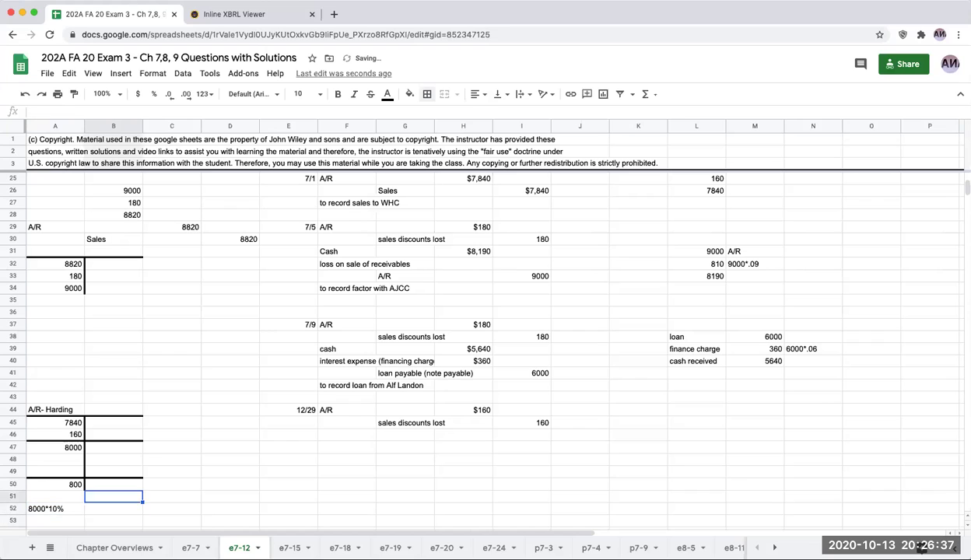
{"action": "key", "text": "Up"}
{"action": "key", "text": "Up"}
{"action": "key", "text": "Up"}
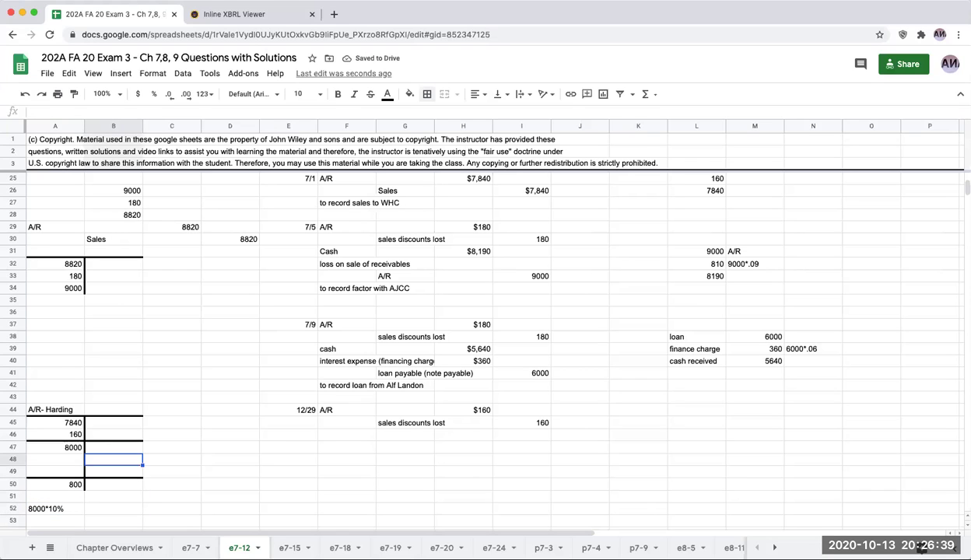
{"action": "key", "text": "Up"}
{"action": "key", "text": "Right"}
{"action": "key", "text": "Right"}
{"action": "key", "text": "Right"}
{"action": "key", "text": "Right"}
{"action": "key", "text": "Right"}
{"action": "key", "text": "Left"}
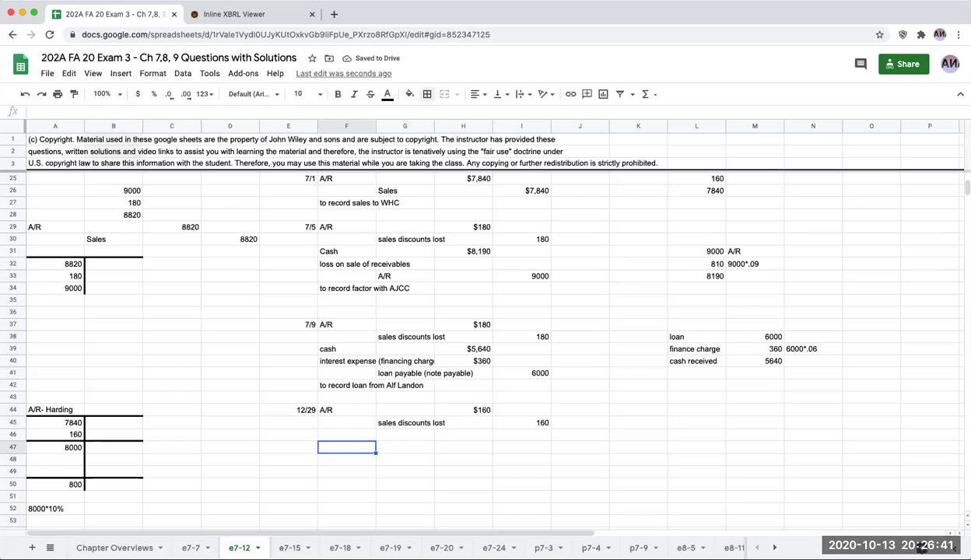
- Enter the 'allowance for doubtful accounts' debit line and the 'A/R' credit line
{"action": "key", "text": "Up"}
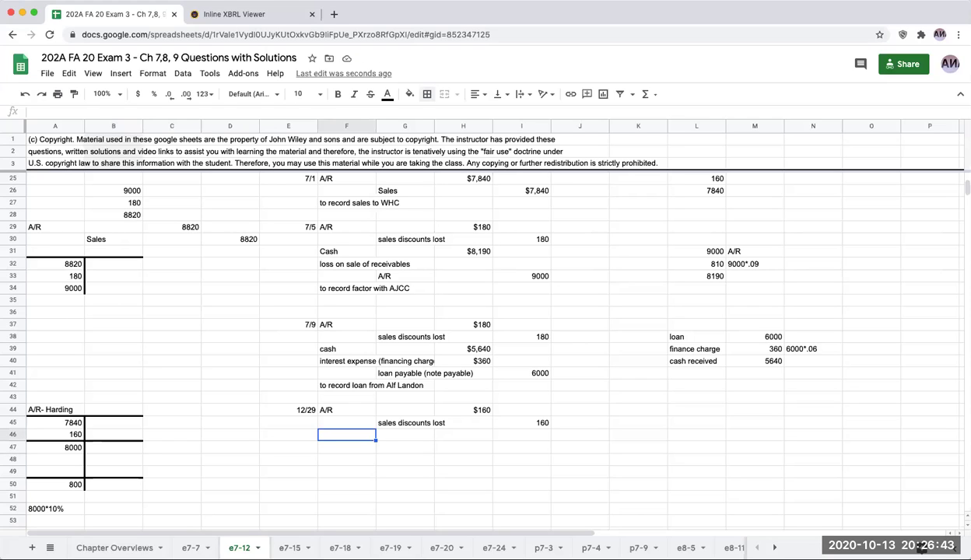
{"action": "type", "text": "allowance for doub"}
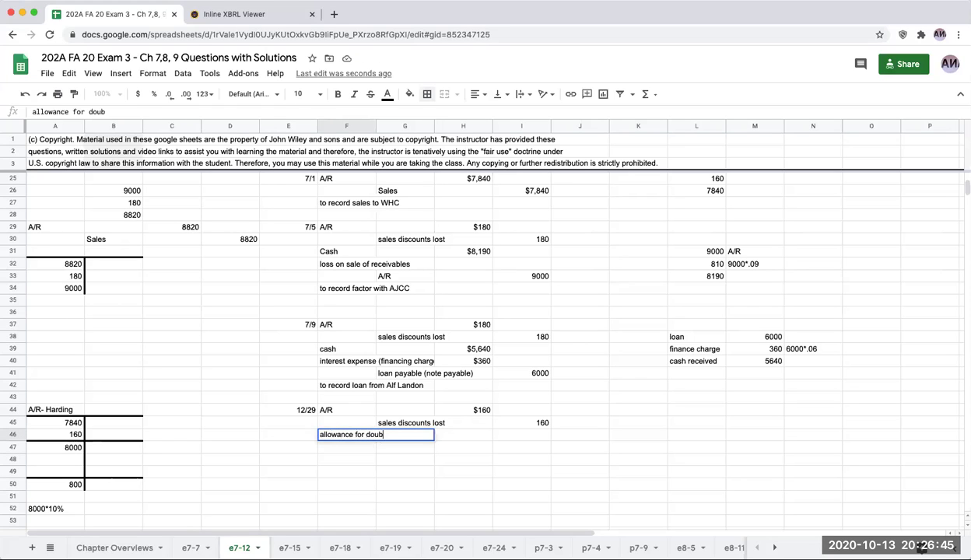
{"action": "type", "text": "tful account"}
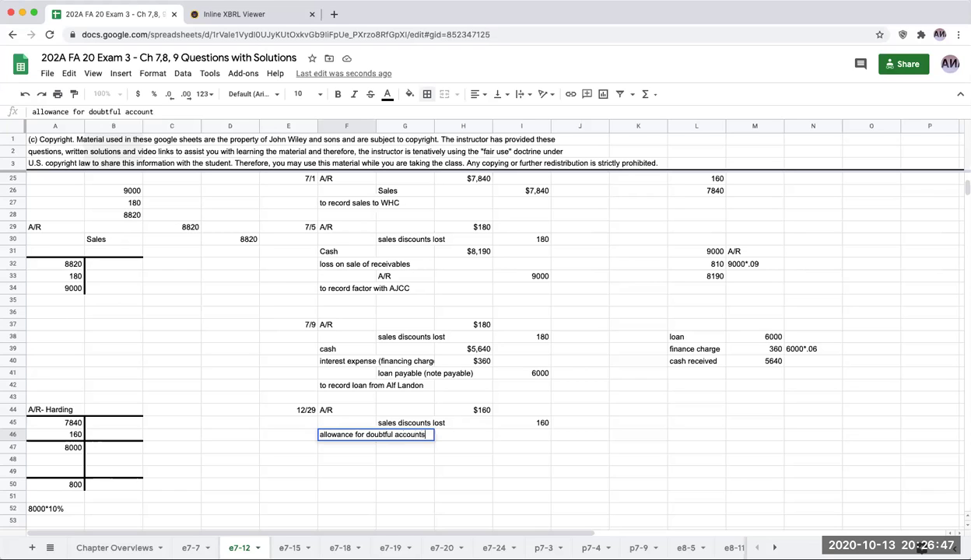
{"action": "type", "text": "s"}
{"action": "key", "text": "Return"}
{"action": "type", "text": "A/R"}
{"action": "key", "text": "Return"}
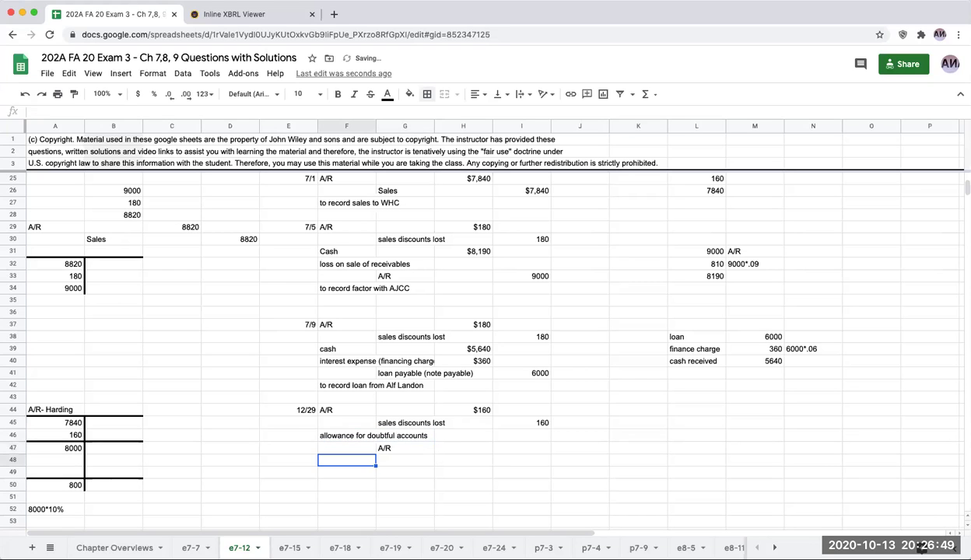
- Post 7200 to the T-account and the A/R credit, and debit the allowance $7,200
{"action": "key", "text": "Up"}
{"action": "key", "text": "Right"}
{"action": "key", "text": "Right"}
{"action": "key", "text": "Right"}
{"action": "key", "text": "Left"}
{"action": "key", "text": "Left"}
{"action": "key", "text": "Left"}
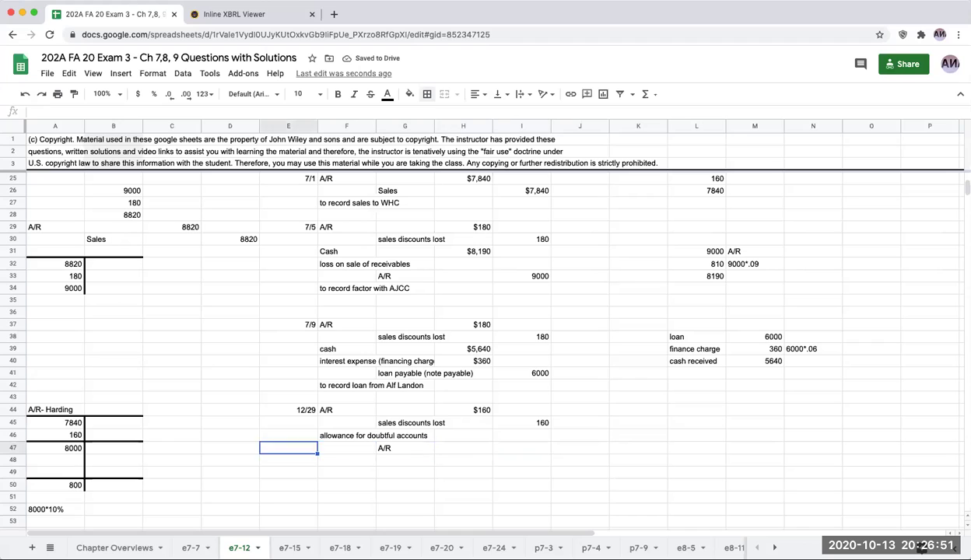
{"action": "key", "text": "Left"}
{"action": "key", "text": "Left"}
{"action": "key", "text": "Left"}
{"action": "key", "text": "Down"}
{"action": "type", "text": "7"}
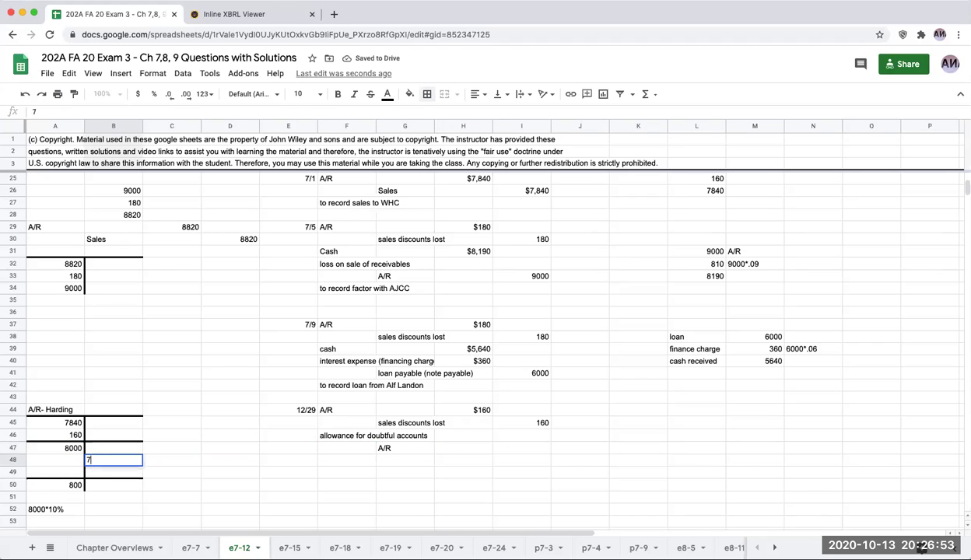
{"action": "type", "text": "200"}
{"action": "key", "text": "Right"}
{"action": "key", "text": "Right"}
{"action": "key", "text": "Right"}
{"action": "key", "text": "Right"}
{"action": "key", "text": "Right"}
{"action": "key", "text": "Right"}
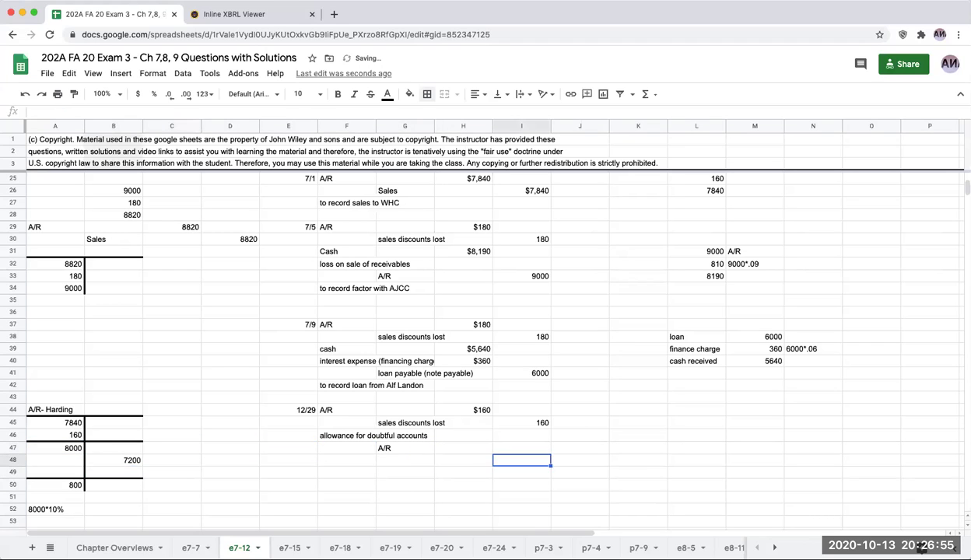
{"action": "key", "text": "Up"}
{"action": "type", "text": "7200"}
{"action": "key", "text": "Left"}
{"action": "key", "text": "Up"}
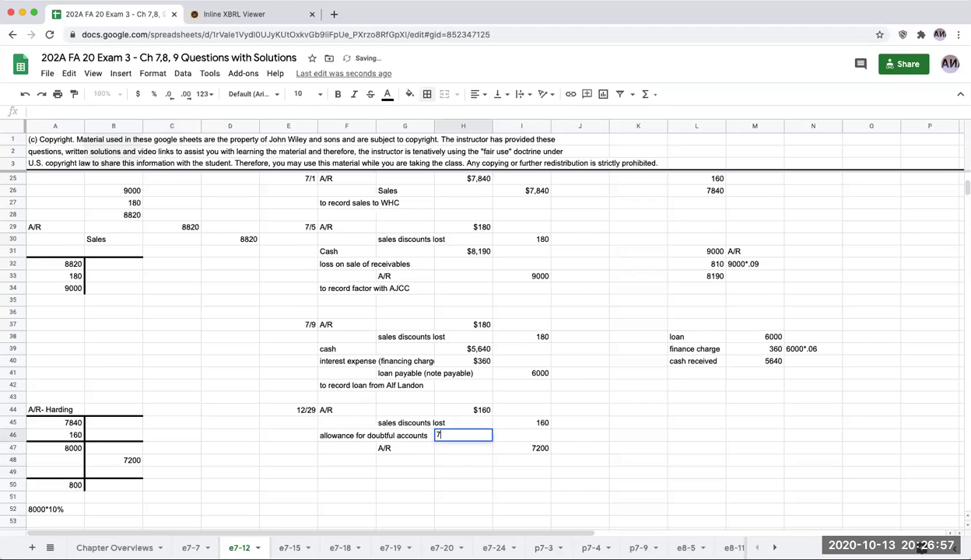
{"action": "type", "text": "7200"}
{"action": "key", "text": "Return"}
- Add the explanation 'to record the write off of the Harding receivable'
{"action": "key", "text": "Left"}
{"action": "key", "text": "Left"}
{"action": "key", "text": "Down"}
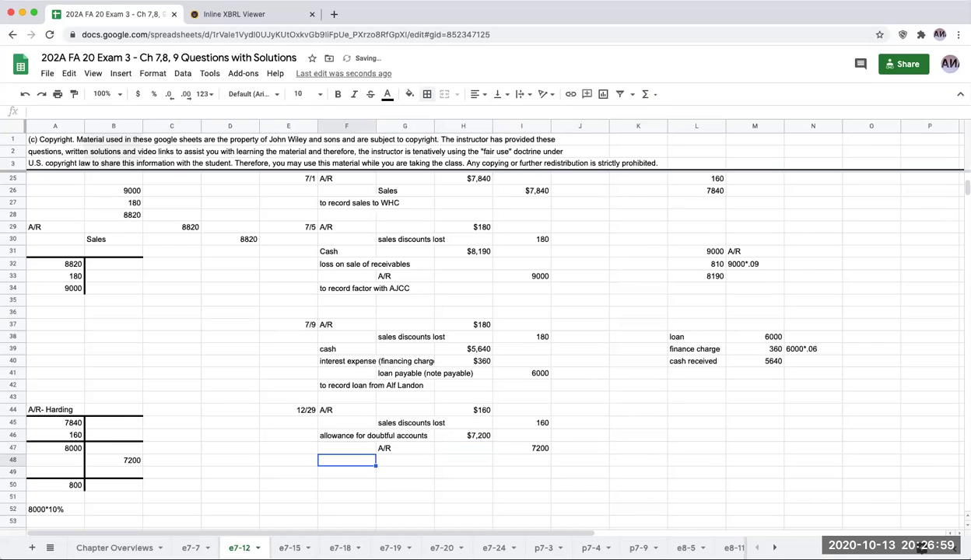
{"action": "type", "text": "to "}
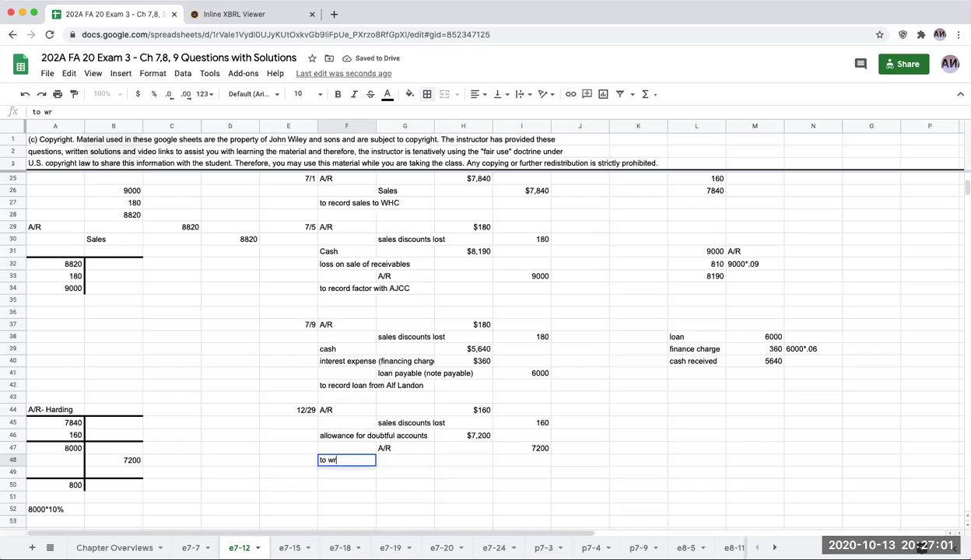
{"action": "type", "text": "record the "}
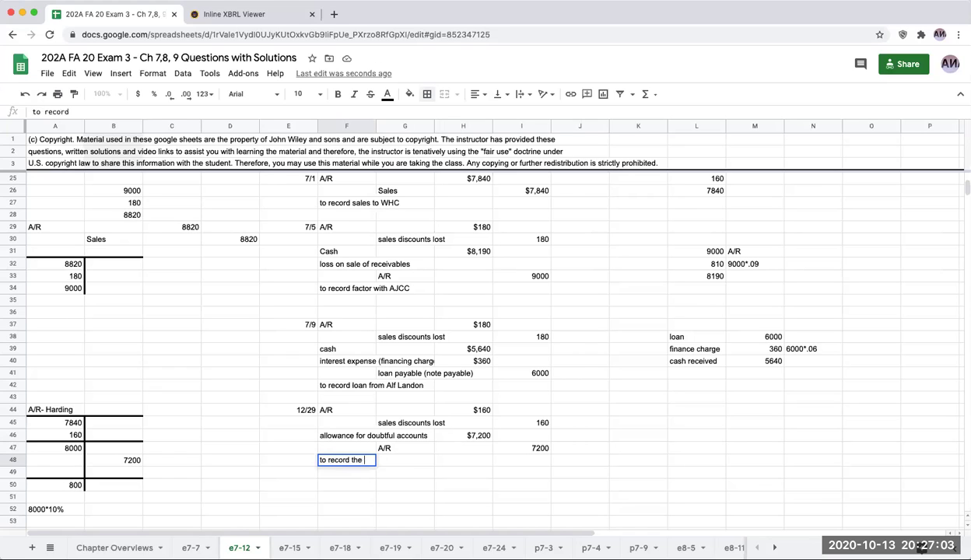
{"action": "type", "text": "write off of the "}
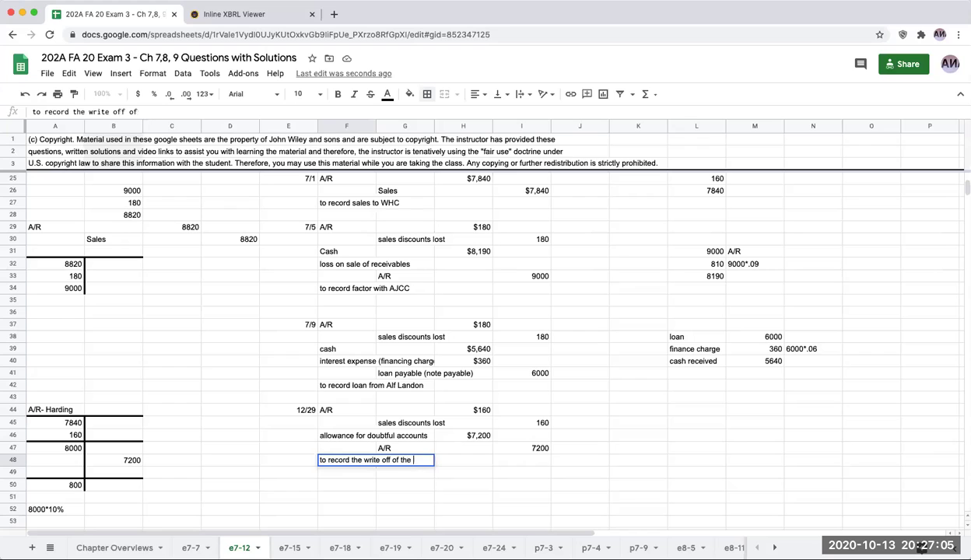
{"action": "type", "text": "Harding recei"}
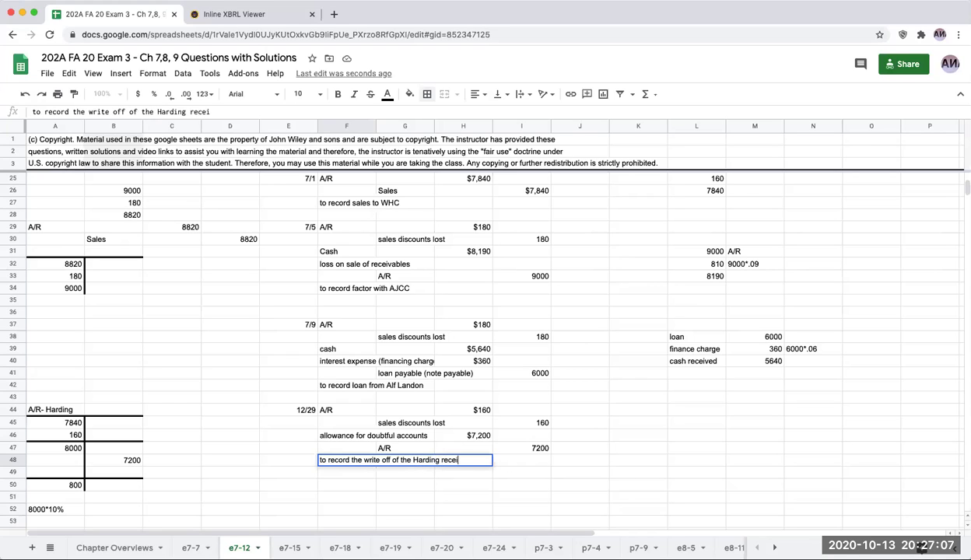
{"action": "type", "text": "vabl"}
{"action": "type", "text": "e"}
{"action": "key", "text": "Return"}
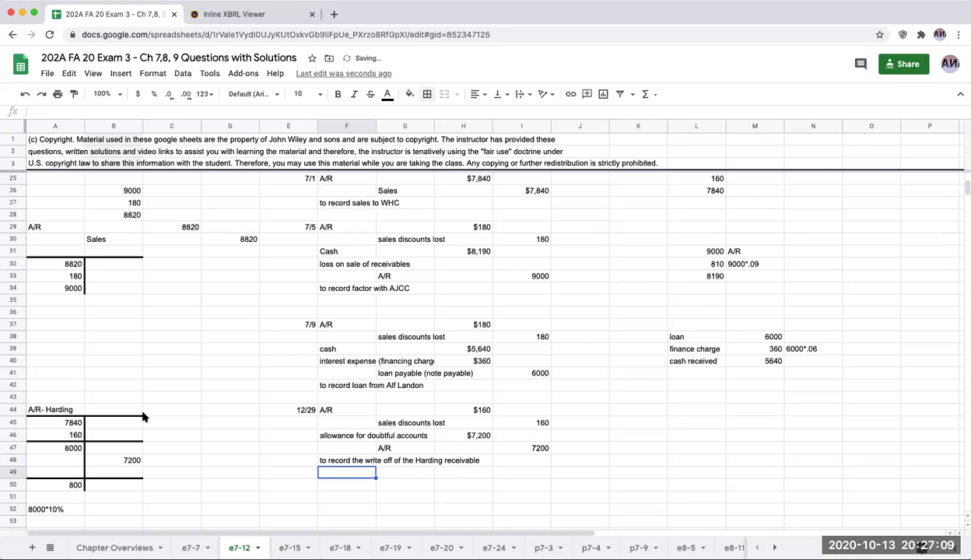
{"action": "scroll", "coordinate": [402, 352], "scroll_direction": "up", "scroll_amount": 3}
{"action": "scroll", "coordinate": [402, 352], "scroll_direction": "up", "scroll_amount": 3}
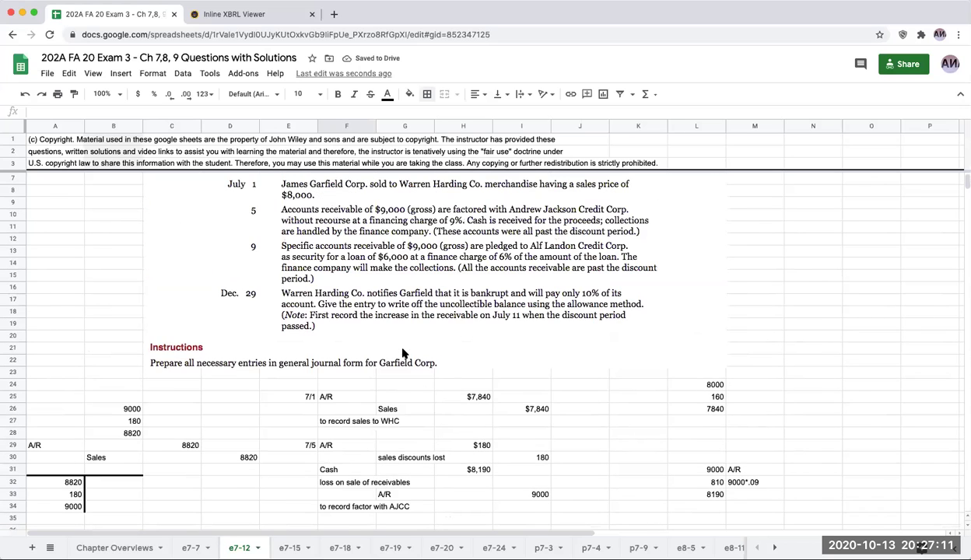
{"action": "scroll", "coordinate": [403, 352], "scroll_direction": "up", "scroll_amount": 1}
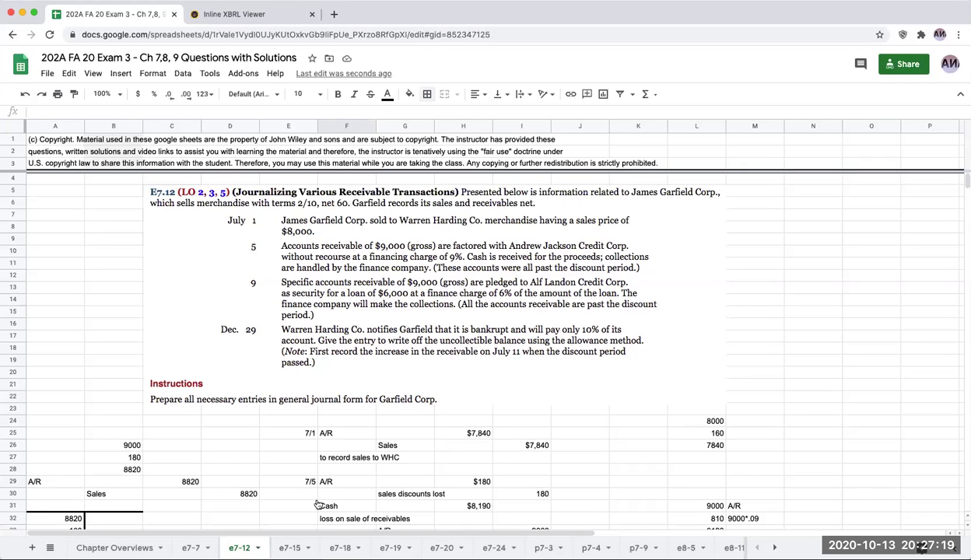
{"action": "left_click", "coordinate": [289, 548]}
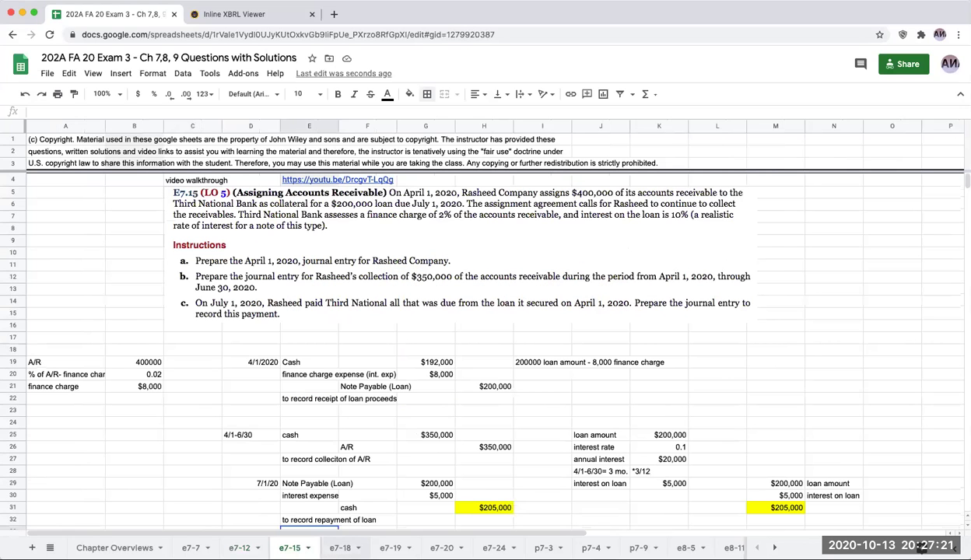
{"action": "left_click", "coordinate": [390, 547]}
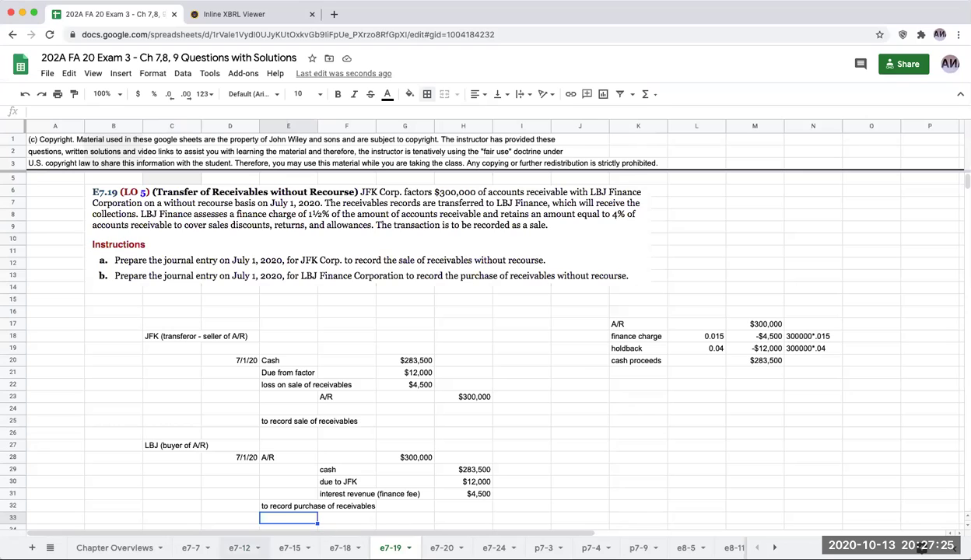
{"action": "left_click", "coordinate": [238, 548]}
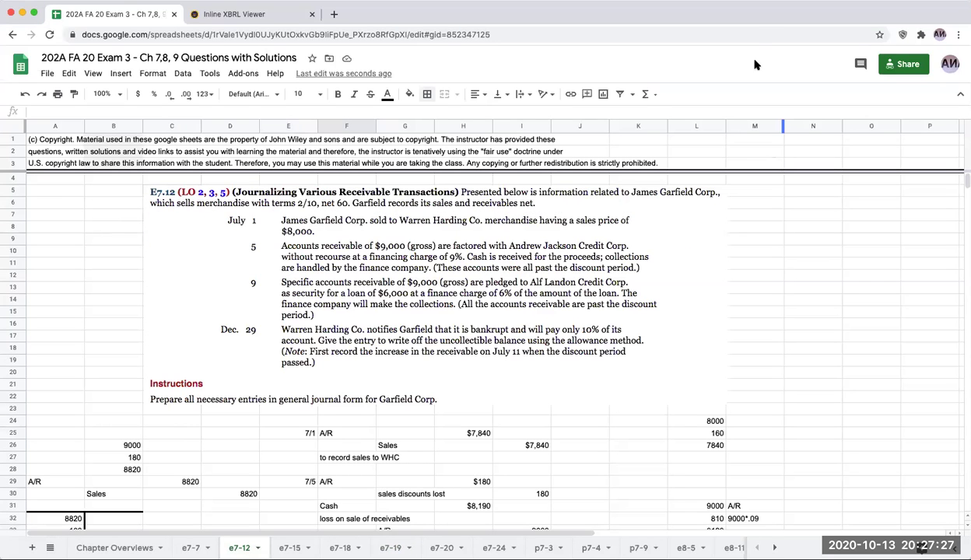